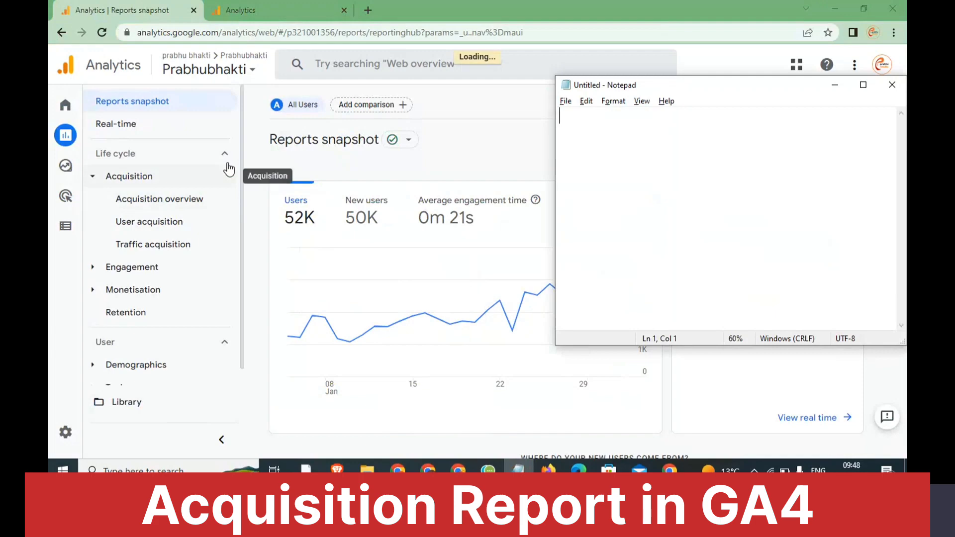
- Open the Acquisition overview report, then switch to Notepad and write the heading "GA4"
{"action": "left_click", "coordinate": [228, 171]}
{"action": "left_click", "coordinate": [567, 162]}
{"action": "type", "text": "Ga"}
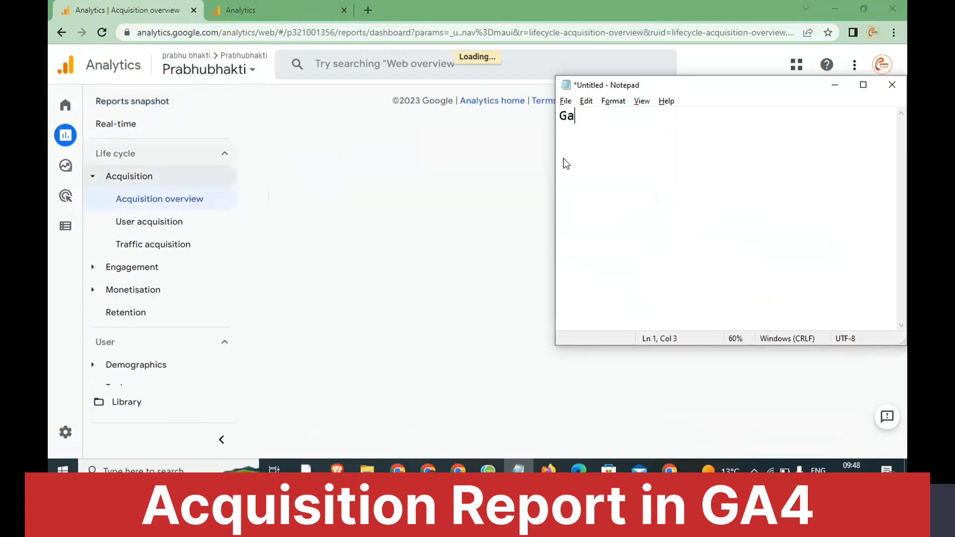
{"action": "key", "text": "BackSpace"}
{"action": "type", "text": "A4"}
- Add the line "Acuisation = kaha se aquire kiya" below the GA4 heading, separated by a blank line
{"action": "key", "text": "Return"}
{"action": "key", "text": "Return"}
{"action": "type", "text": "Ac"}
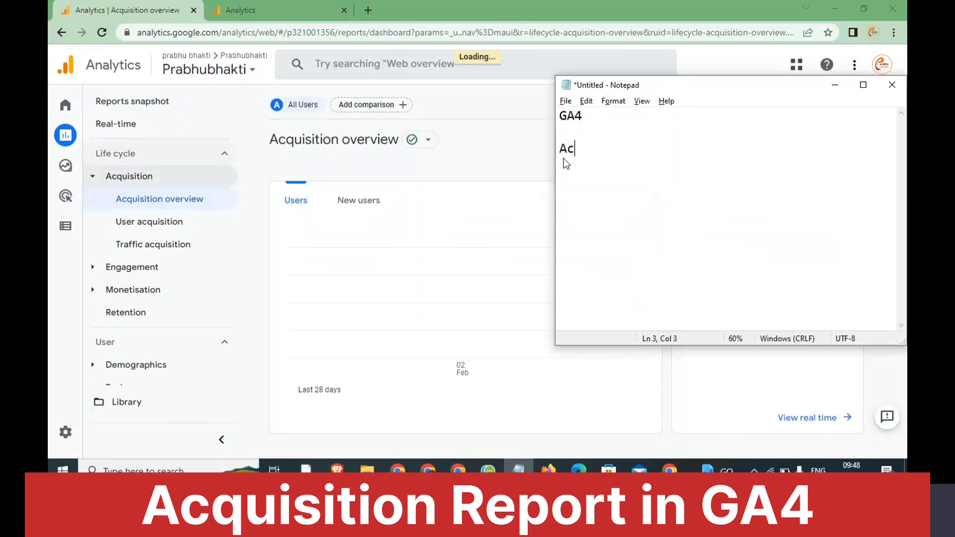
{"action": "type", "text": "uisatio"}
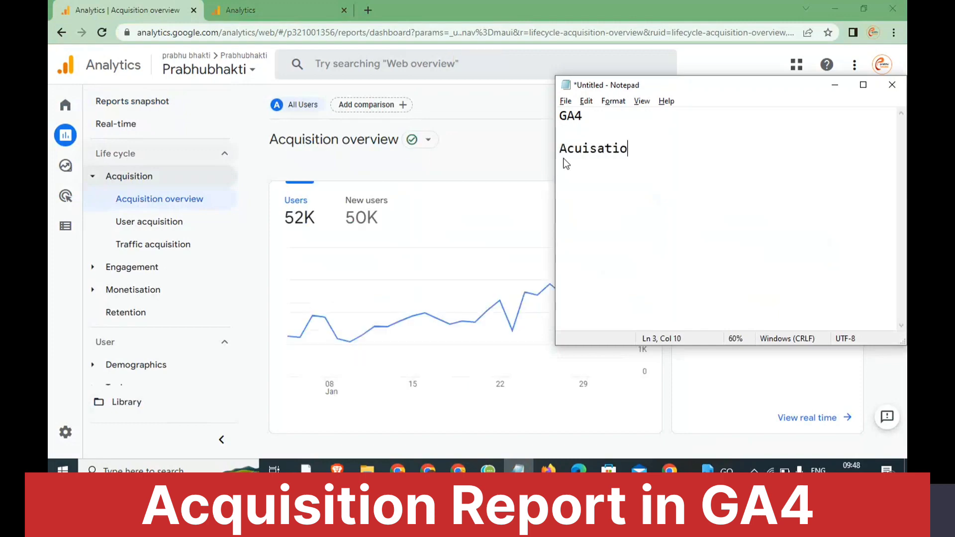
{"action": "type", "text": "nn"}
{"action": "key", "text": "BackSpace"}
{"action": "key", "text": "BackSpace"}
{"action": "type", "text": "n"}
{"action": "key", "text": "BackSpace"}
{"action": "key", "text": "BackSpace"}
{"action": "type", "text": "= kaha se "}
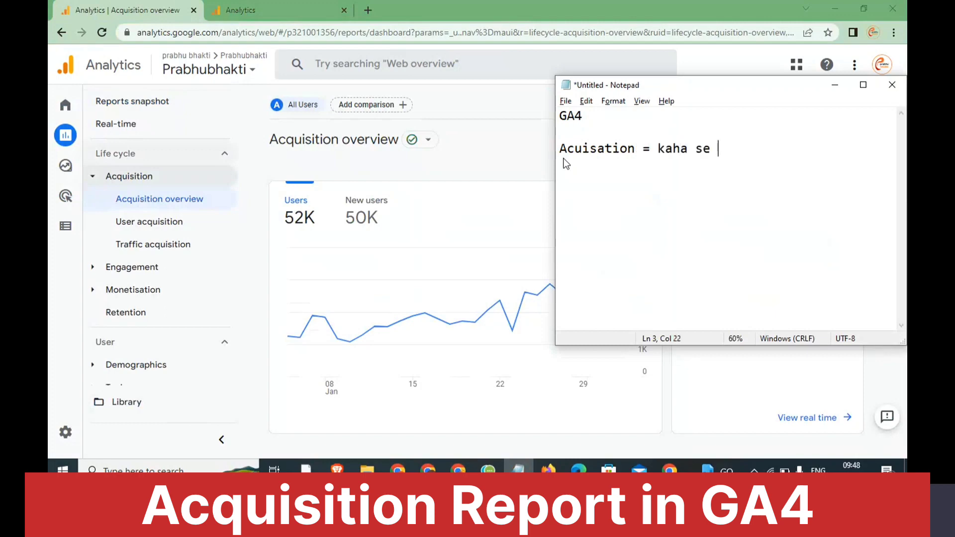
{"action": "type", "text": "aquire kiya"}
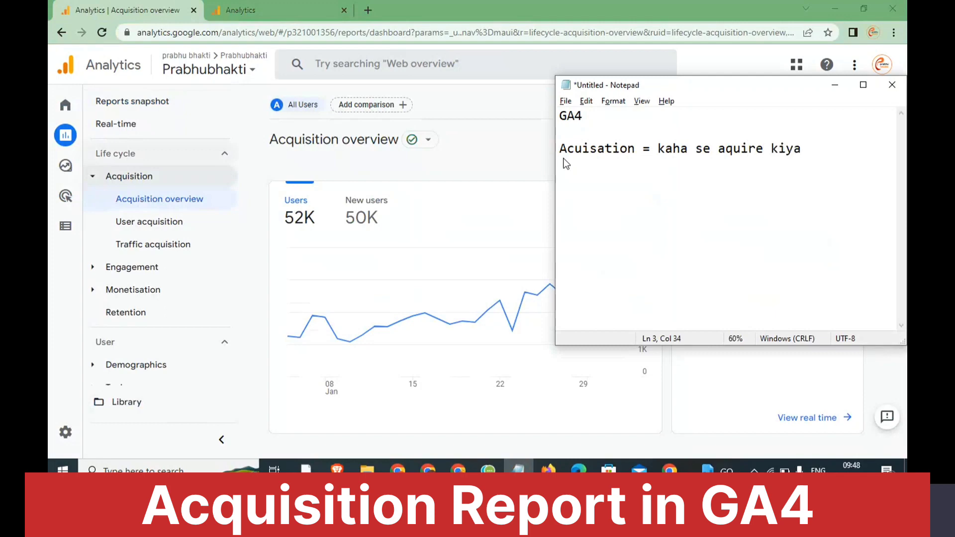
- Add the line "Enaggement = website (events & Conversion)" two blank lines below the Acuisation line
{"action": "key", "text": "Return"}
{"action": "key", "text": "Return"}
{"action": "key", "text": "Return"}
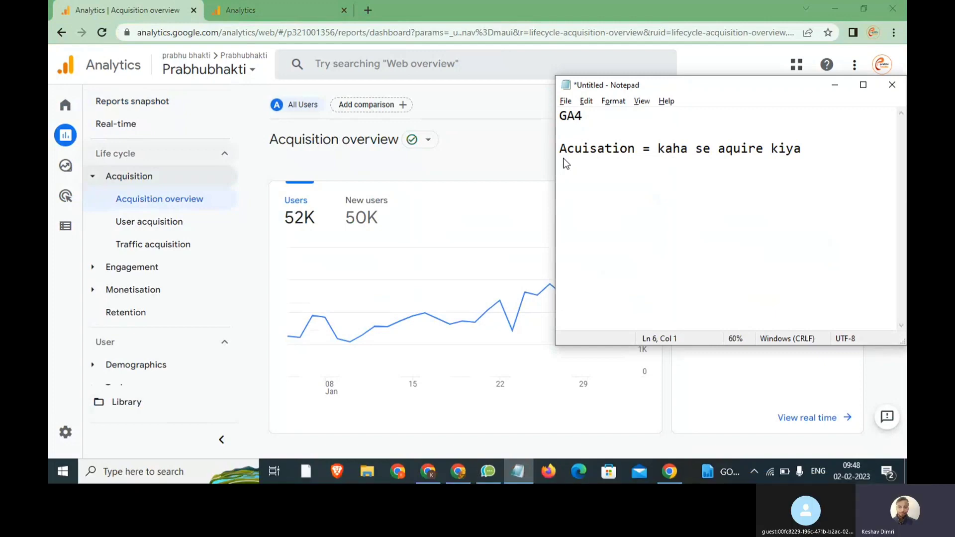
{"action": "type", "text": "Enaggement"}
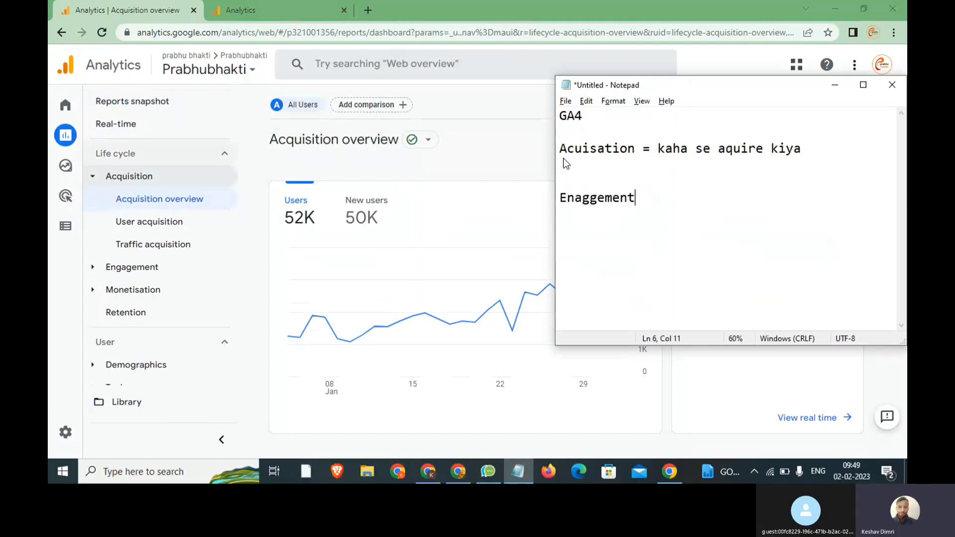
{"action": "type", "text": " = website "}
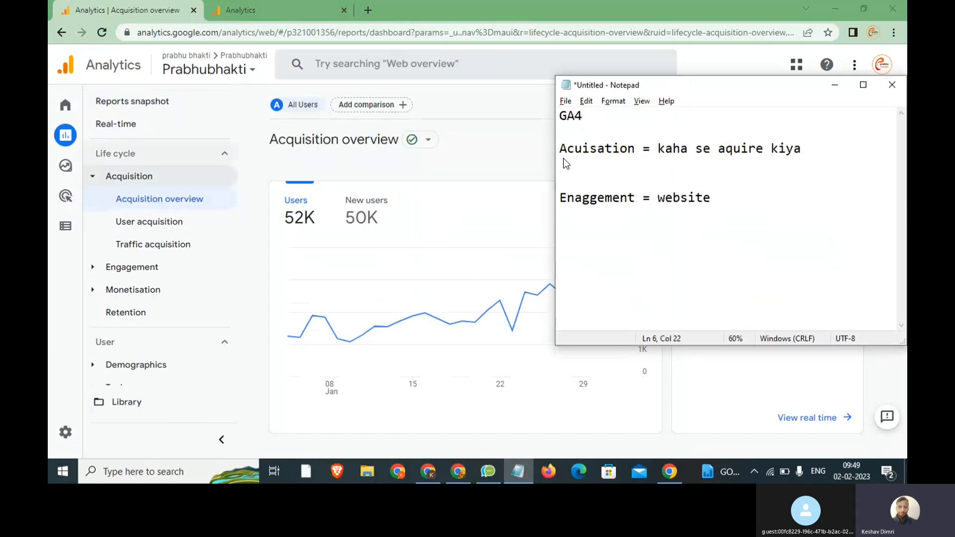
{"action": "type", "text": "(even"}
{"action": "type", "text": "ts"}
{"action": "type", "text": ","}
{"action": "key", "text": "BackSpace"}
{"action": "key", "text": "BackSpace"}
{"action": "type", "text": "&"}
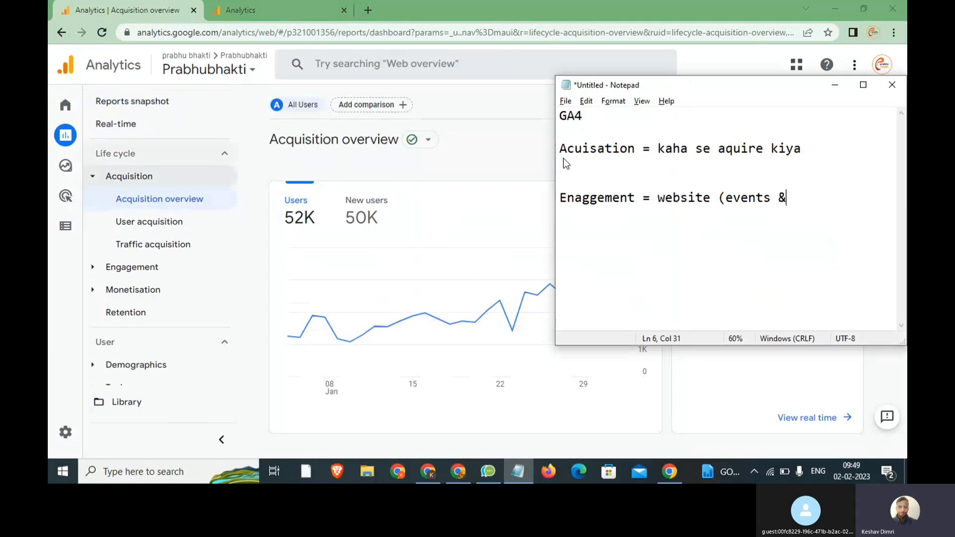
{"action": "type", "text": " Conversio"}
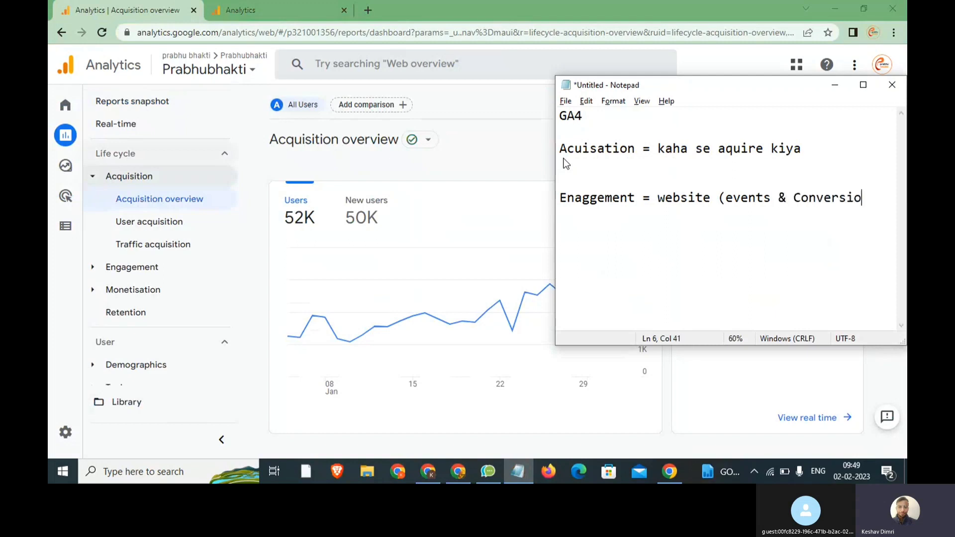
{"action": "type", "text": "n)"}
- Add the example events "add to cart, checkout" below the Enaggement line, after a blank line
{"action": "key", "text": "Return"}
{"action": "key", "text": "Return"}
{"action": "type", "text": "add to cart"}
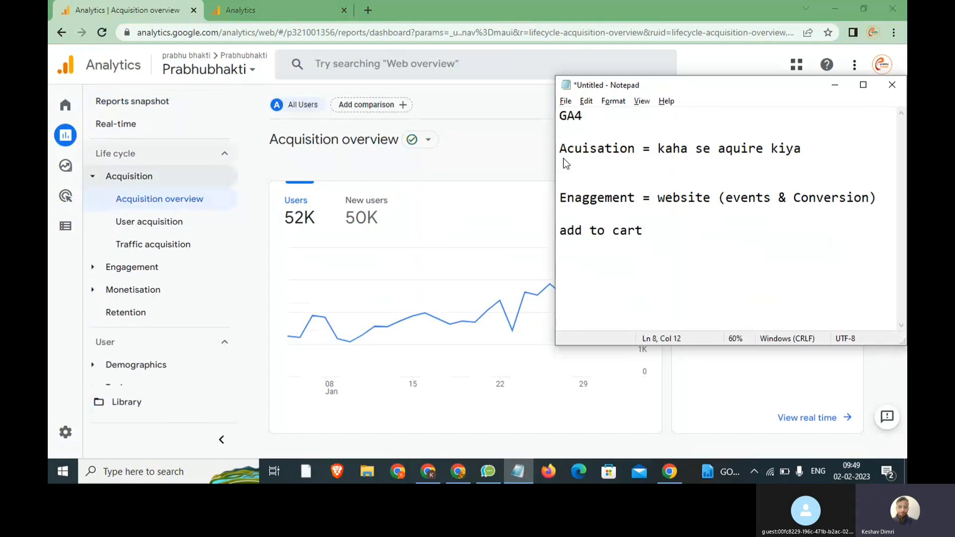
{"action": "type", "text": ", chek"}
{"action": "key", "text": "BackSpace"}
{"action": "type", "text": "ckour"}
{"action": "key", "text": "BackSpace"}
{"action": "key", "text": "BackSpace"}
{"action": "type", "text": "t"}
- Add the line "Conversion = Purchase" below the example events, after a blank line
{"action": "key", "text": "Return"}
{"action": "key", "text": "Return"}
{"action": "type", "text": "Con"}
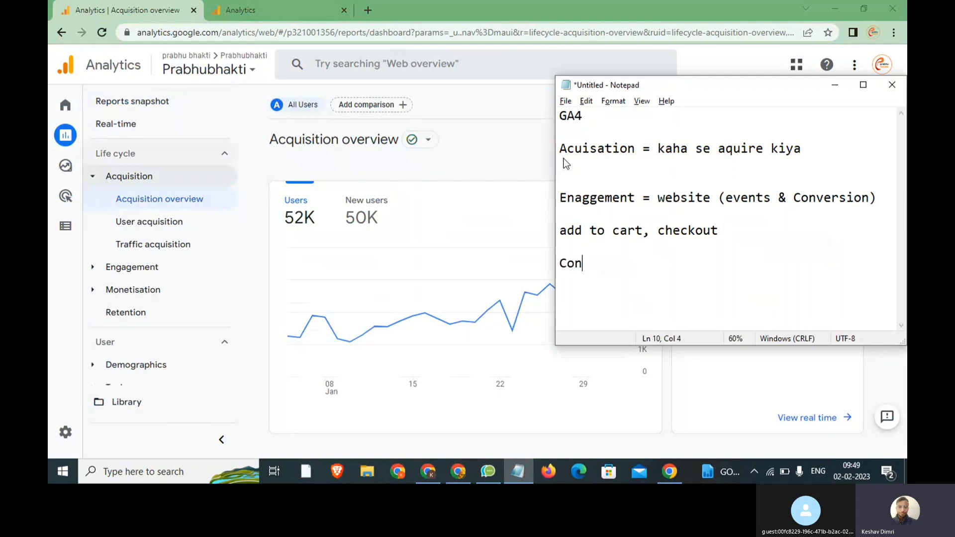
{"action": "type", "text": "version = Purchase"}
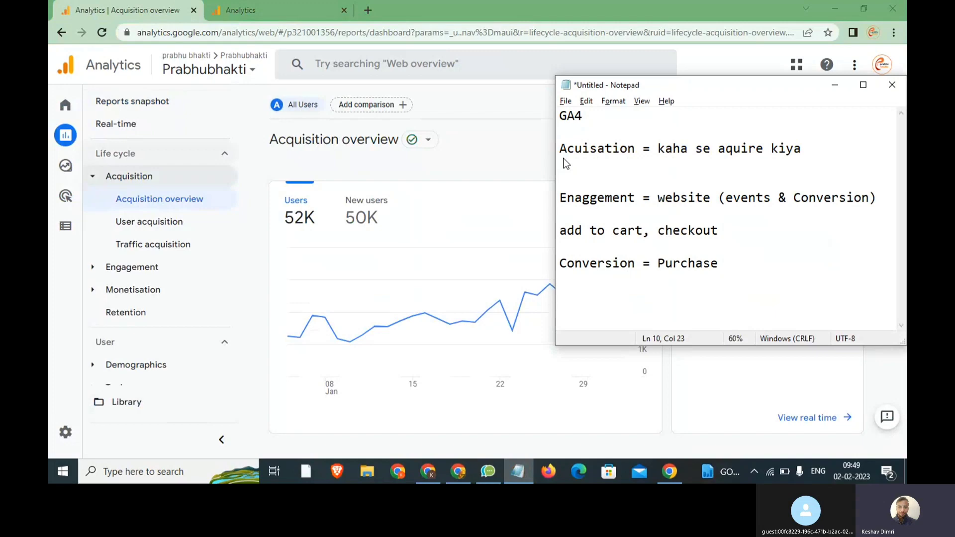
- Delete the "add to cart, checkout" and "Conversion = Purchase" lines from the notes
{"action": "left_click_drag", "start_coordinate": [645, 197], "coordinate": [559, 197]}
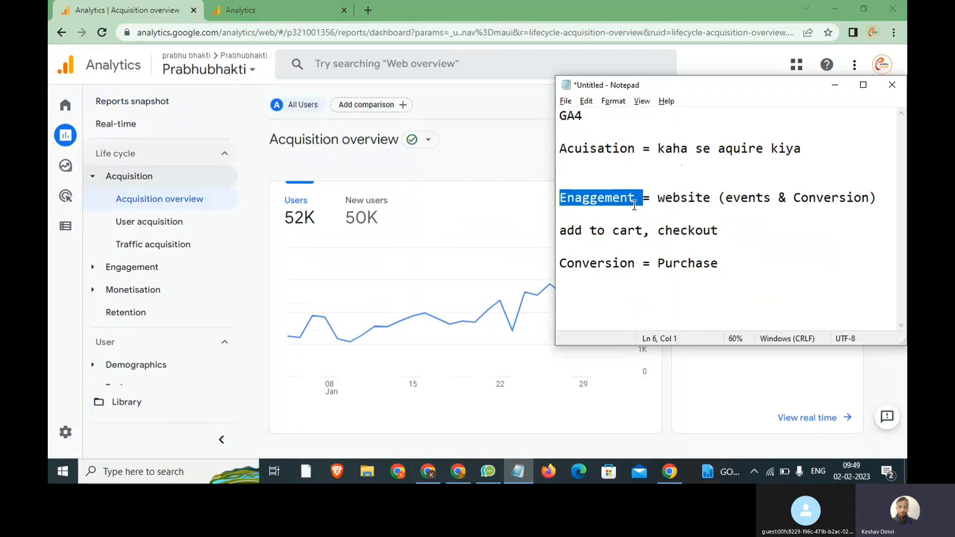
{"action": "left_click_drag", "start_coordinate": [658, 197], "coordinate": [774, 208]}
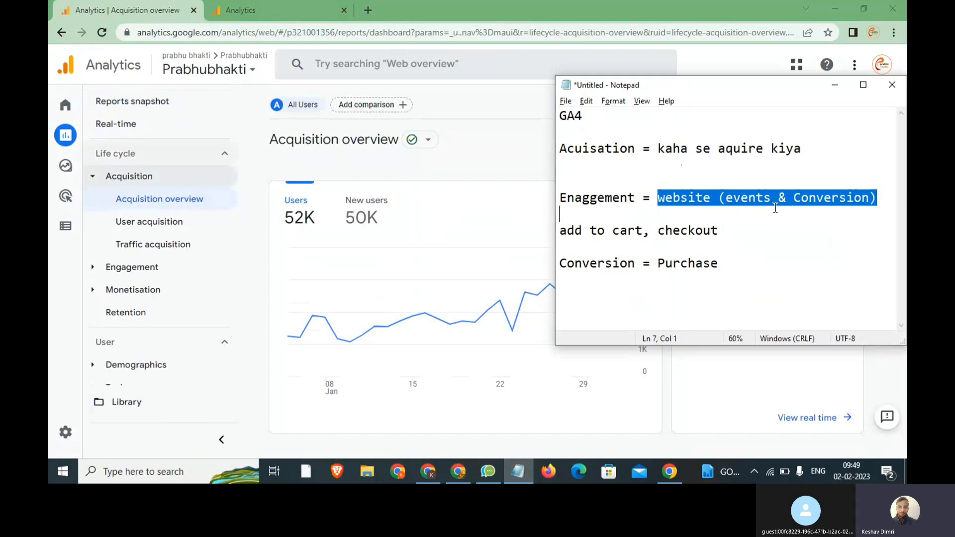
{"action": "double_click", "coordinate": [719, 238]}
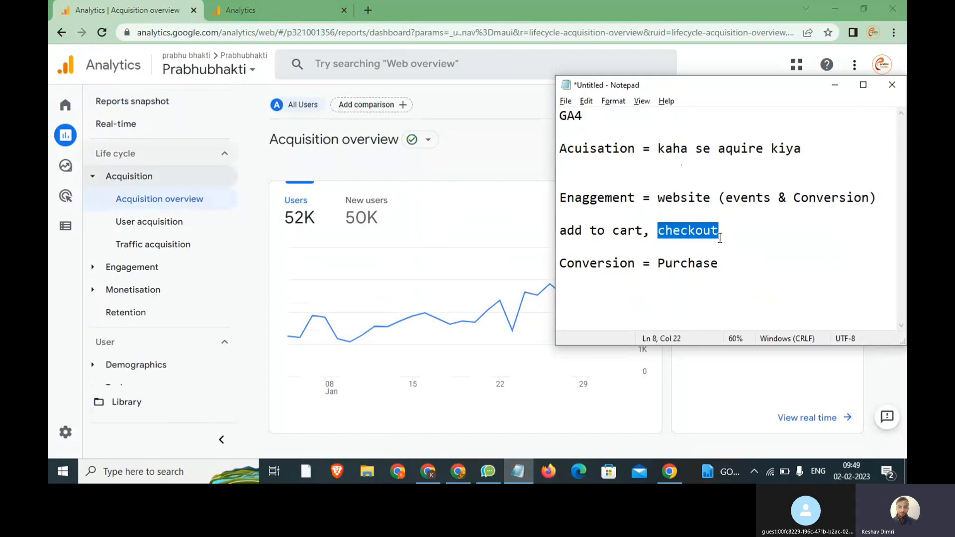
{"action": "left_click_drag", "start_coordinate": [741, 263], "coordinate": [579, 213]}
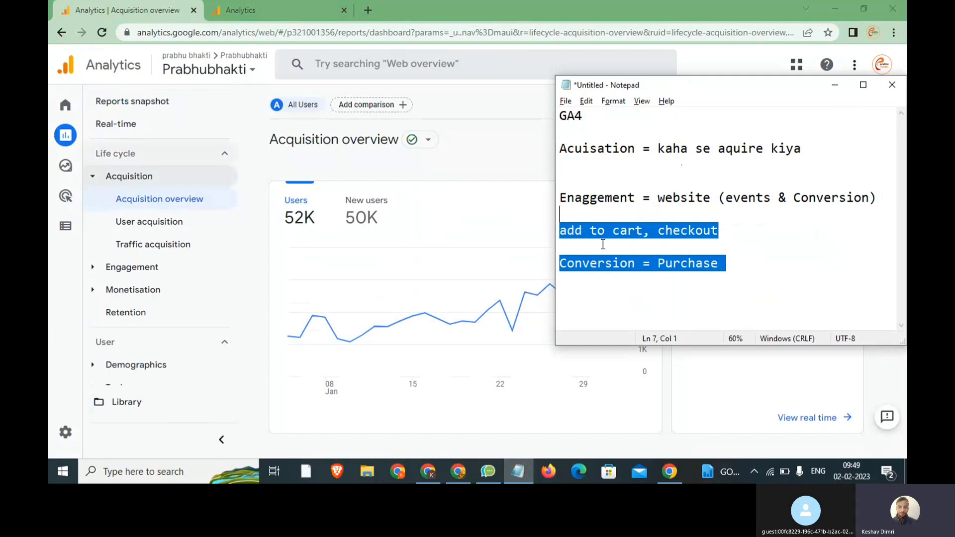
{"action": "key", "text": "BackSpace"}
- Add the line "Monetization = Ecommerce (Kamaya)" below the Enaggement line
{"action": "key", "text": "Return"}
{"action": "type", "text": "Mo"}
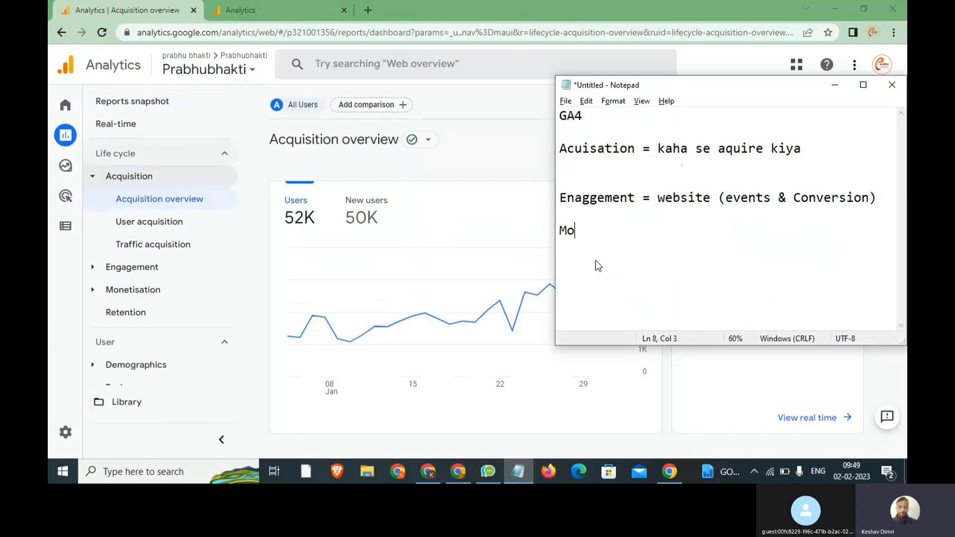
{"action": "type", "text": "en"}
{"action": "key", "text": "BackSpace"}
{"action": "key", "text": "BackSpace"}
{"action": "type", "text": "netization "}
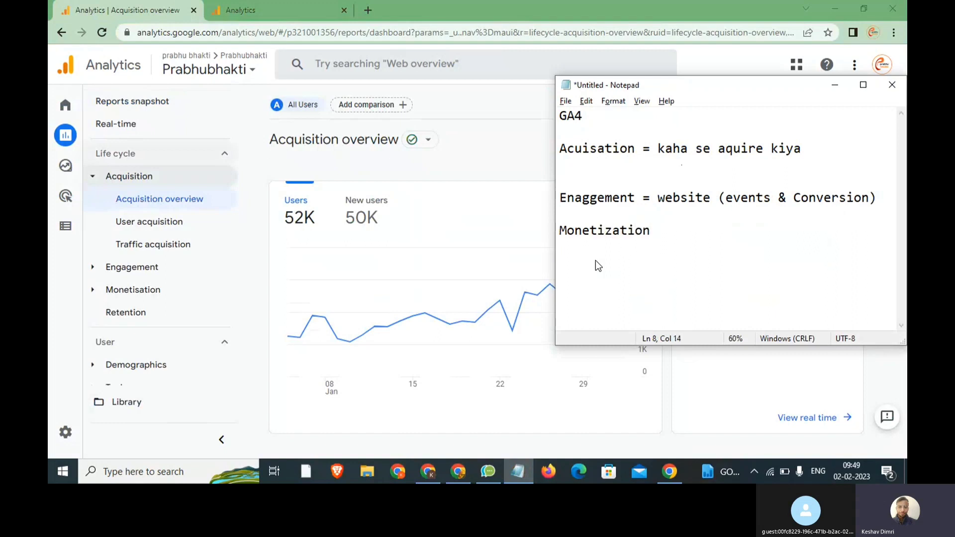
{"action": "type", "text": "= Ecommerce "}
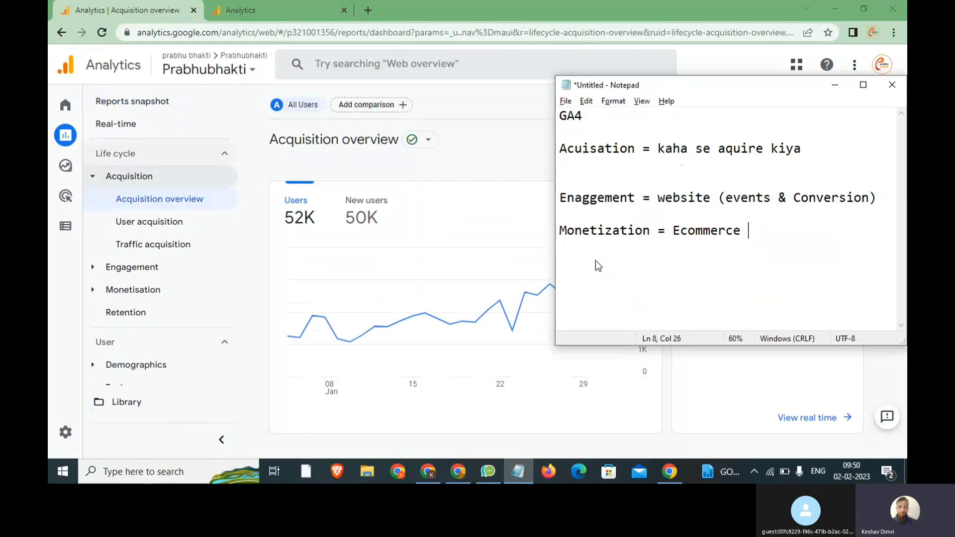
{"action": "type", "text": "(Kamata"}
{"action": "key", "text": "BackSpace"}
{"action": "key", "text": "BackSpace"}
{"action": "type", "text": "ya)"}
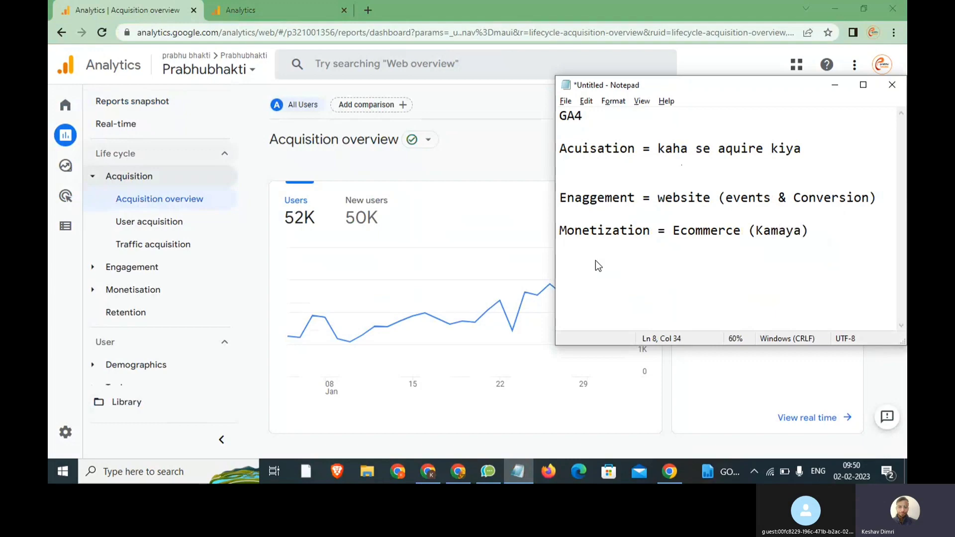
- Add the line "Retention ( Returning)" below the Monetization line, after a blank line
{"action": "key", "text": "Return"}
{"action": "key", "text": "Return"}
{"action": "type", "text": "Retention s"}
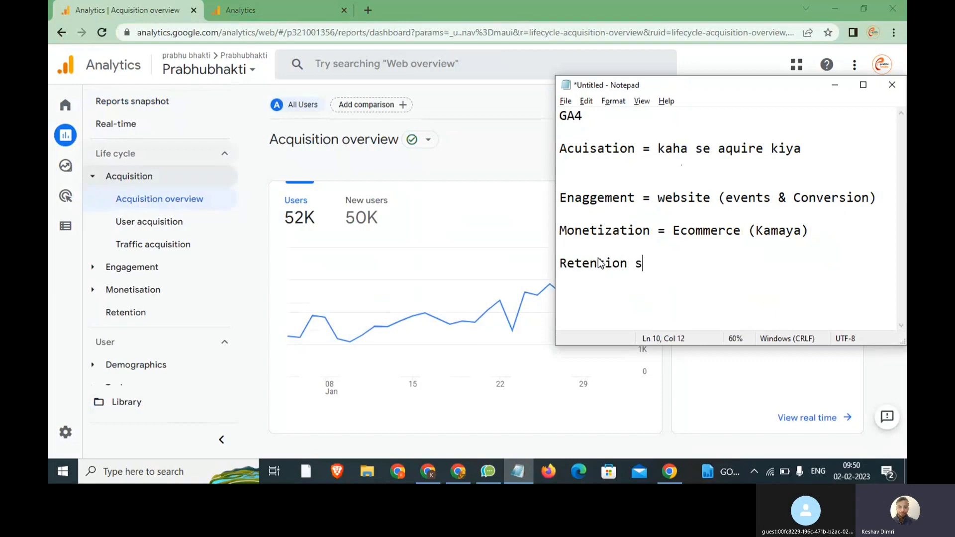
{"action": "key", "text": "BackSpace"}
{"action": "key", "text": "BackSpace"}
{"action": "type", "text": "( Returning)"}
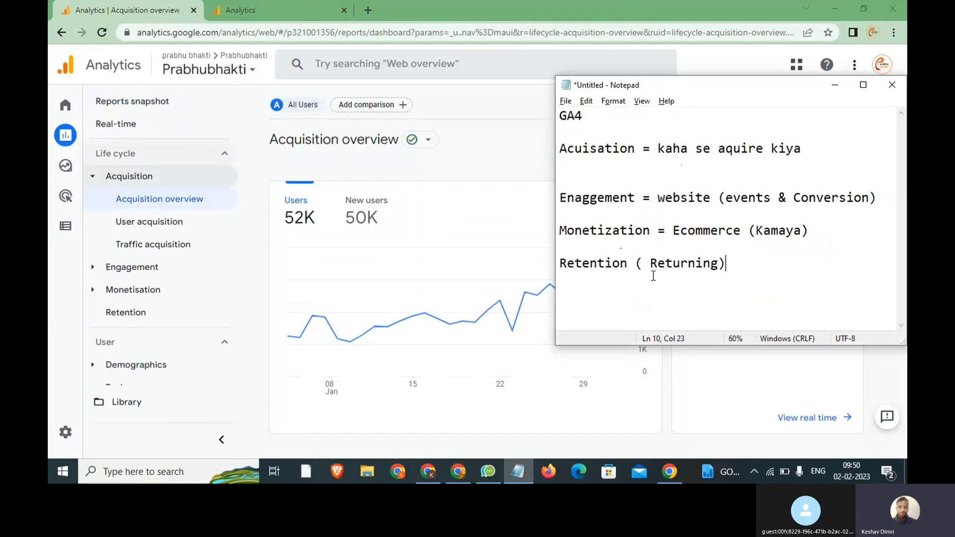
- Remove the extra blank line between the Acuisation and Enaggement lines
{"action": "left_click_drag", "start_coordinate": [650, 264], "coordinate": [639, 264]}
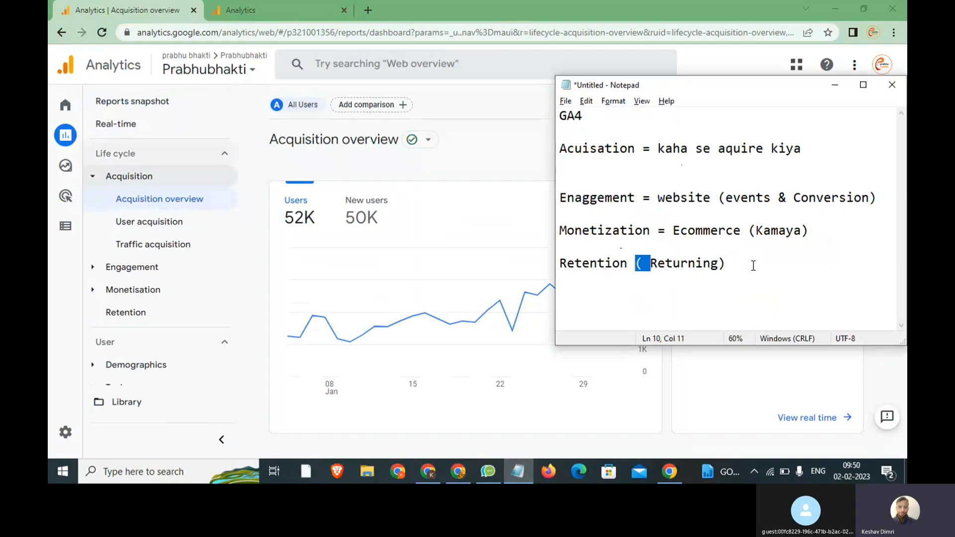
{"action": "left_click", "coordinate": [769, 272]}
{"action": "left_click_drag", "start_coordinate": [769, 272], "coordinate": [551, 164]}
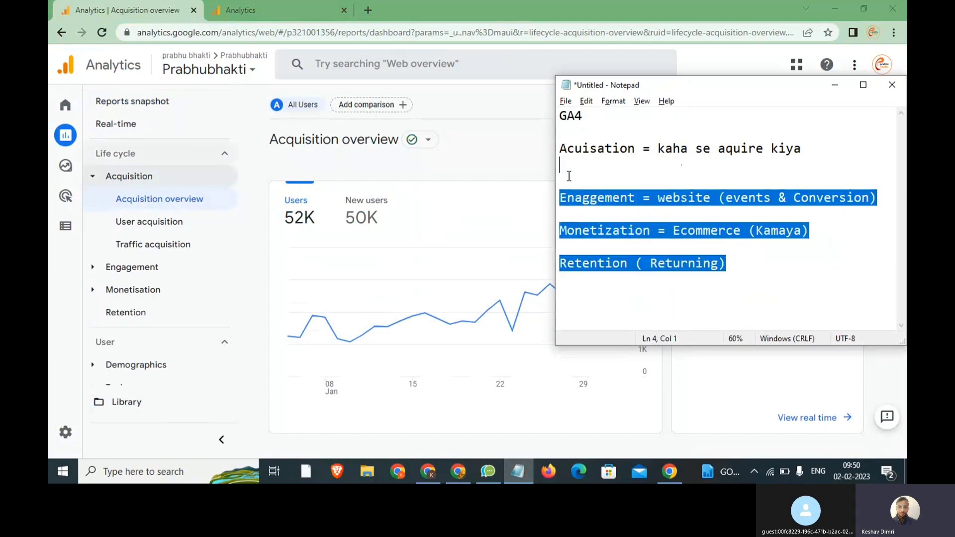
{"action": "left_click", "coordinate": [569, 175]}
{"action": "key", "text": "BackSpace"}
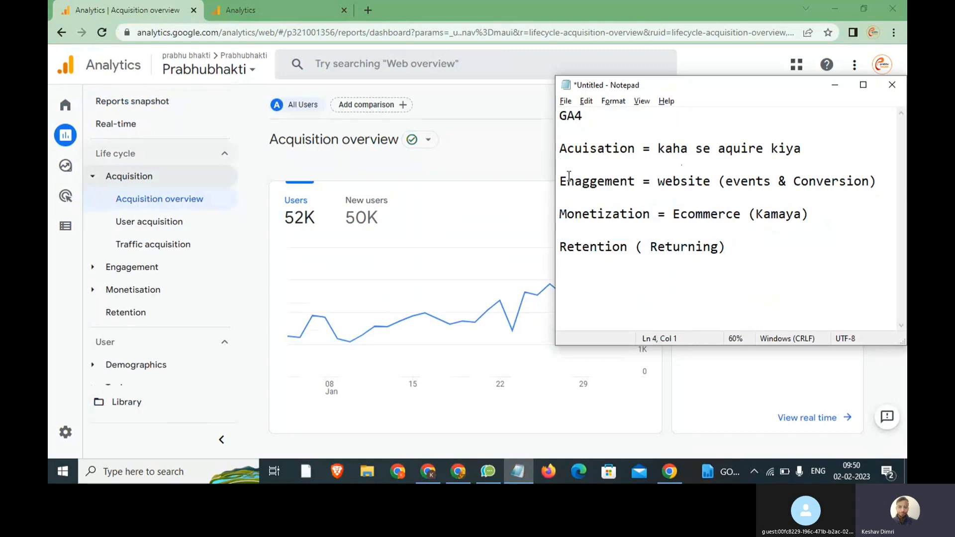
- Delete the Enaggement, Monetization and Retention lines, keeping only the GA4 heading and the Acuisation line
{"action": "left_click_drag", "start_coordinate": [727, 255], "coordinate": [549, 121]}
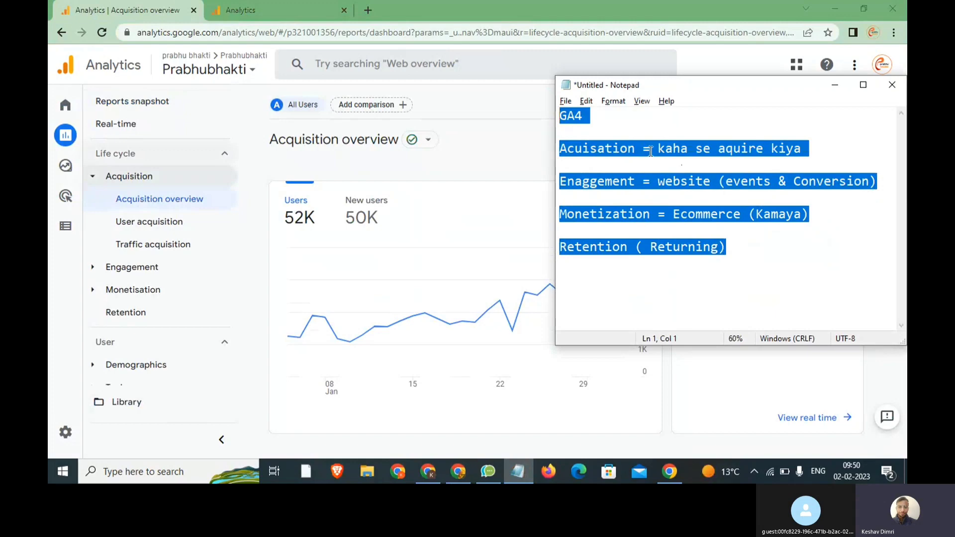
{"action": "left_click", "coordinate": [739, 253]}
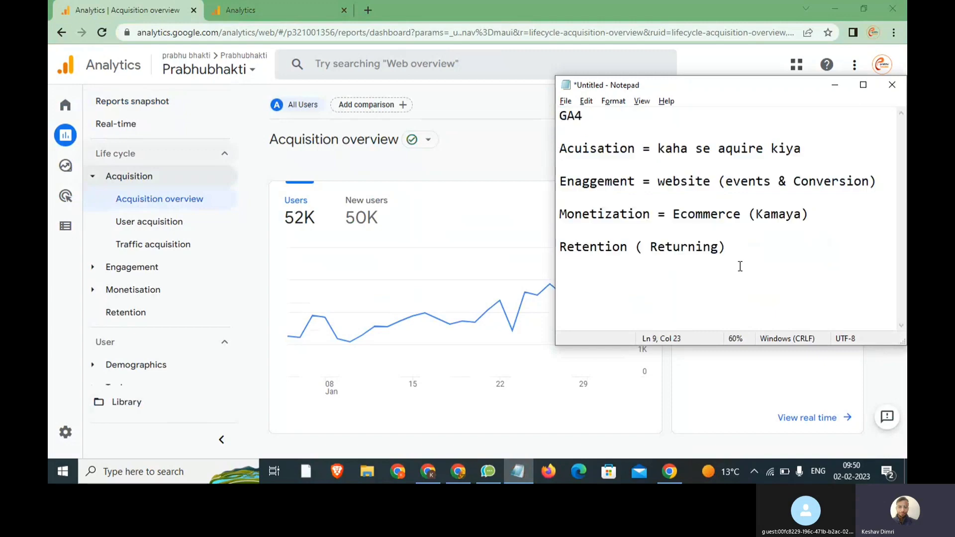
{"action": "left_click_drag", "start_coordinate": [737, 267], "coordinate": [559, 174]}
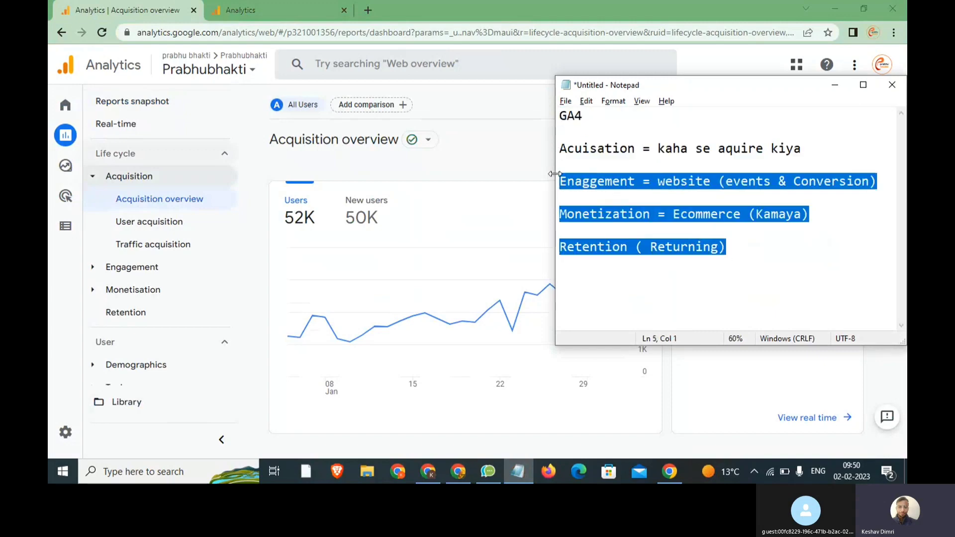
{"action": "type", "text": "\\"}
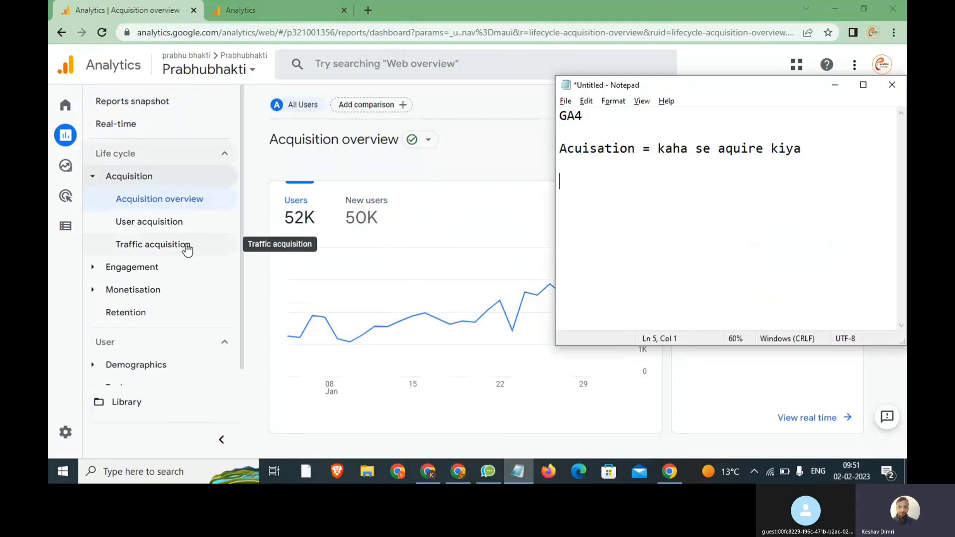
- Check the user figures in the Acquisition overview, then add the lines "52k = New User" and "50k = New" in Notepad
{"action": "left_click", "coordinate": [372, 155]}
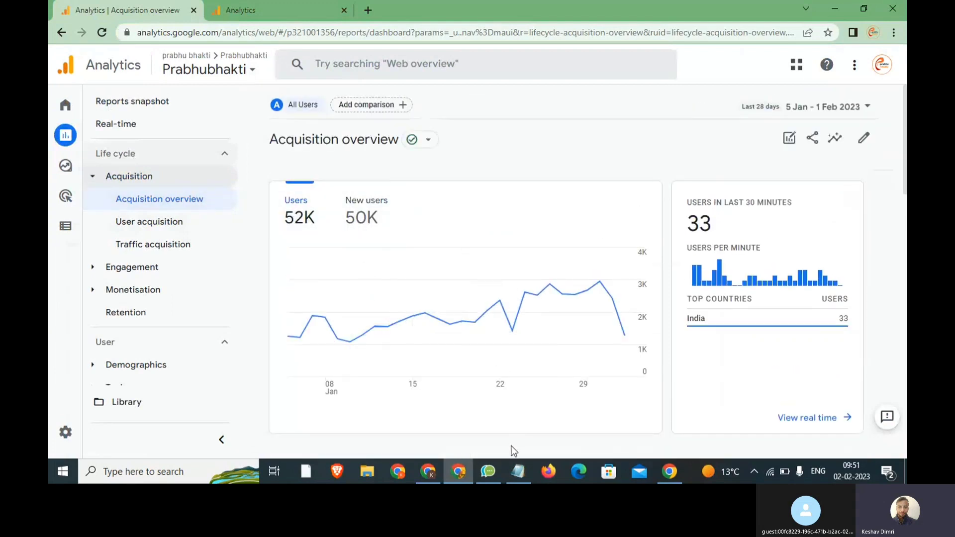
{"action": "left_click", "coordinate": [517, 472]}
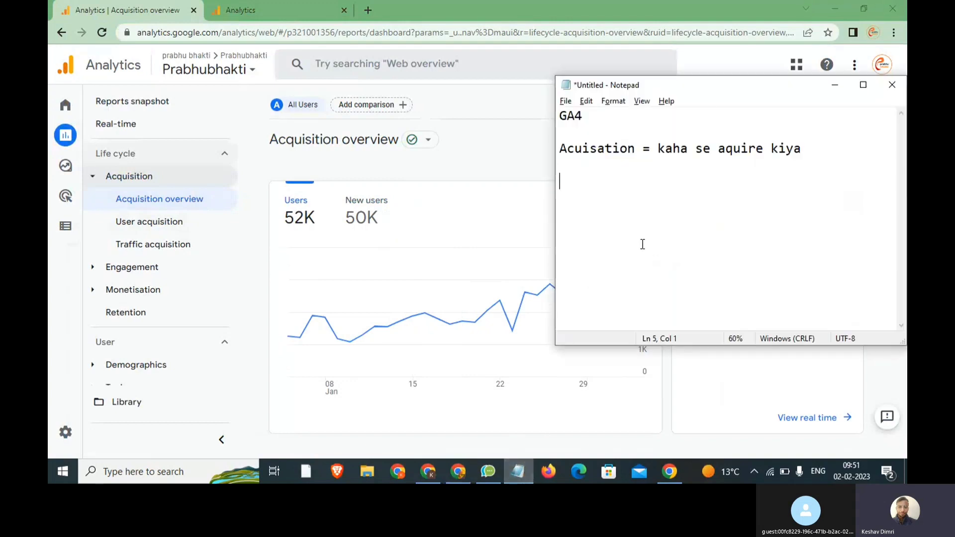
{"action": "type", "text": "52k = New "}
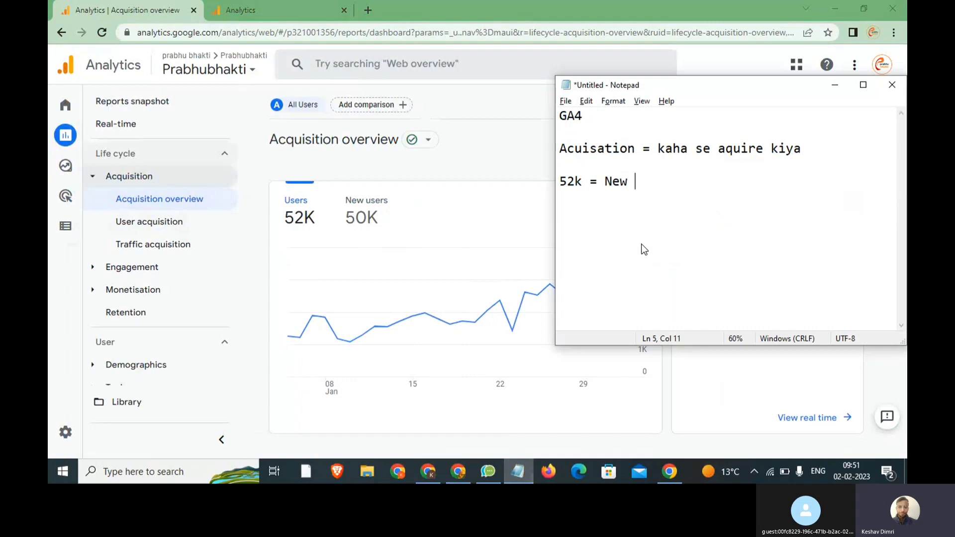
{"action": "type", "text": "User"}
{"action": "key", "text": "Return"}
{"action": "key", "text": "Return"}
{"action": "type", "text": "50k = "}
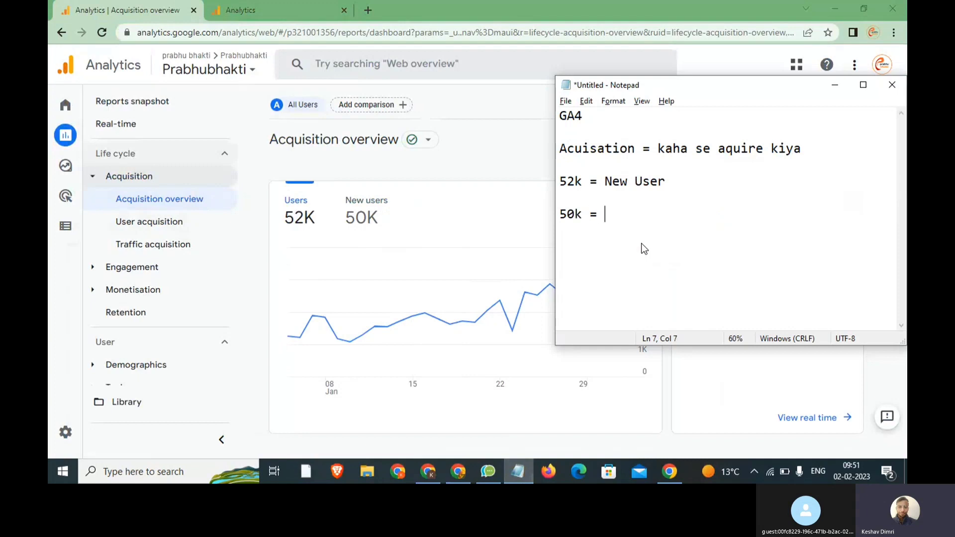
{"action": "type", "text": "New"}
- Remove the word "New" from the 52k line so it reads "52k = User"
{"action": "left_click_drag", "start_coordinate": [665, 182], "coordinate": [621, 182]}
{"action": "left_click", "coordinate": [635, 181]}
{"action": "key", "text": "ctrl+shift+Left"}
{"action": "key", "text": "BackSpace"}
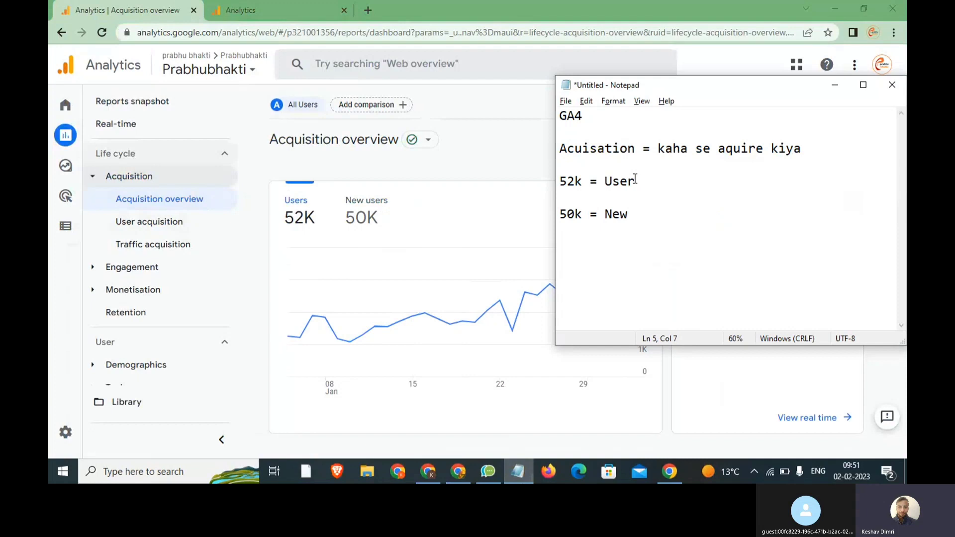
- Complete the 50k line so it reads "50k = New user", and highlight the 52k and 50k lines in turn
{"action": "key", "text": "Down"}
{"action": "key", "text": "ctrl+Right"}
{"action": "key", "text": "End"}
{"action": "type", "text": "user"}
{"action": "left_click_drag", "start_coordinate": [643, 181], "coordinate": [559, 180]}
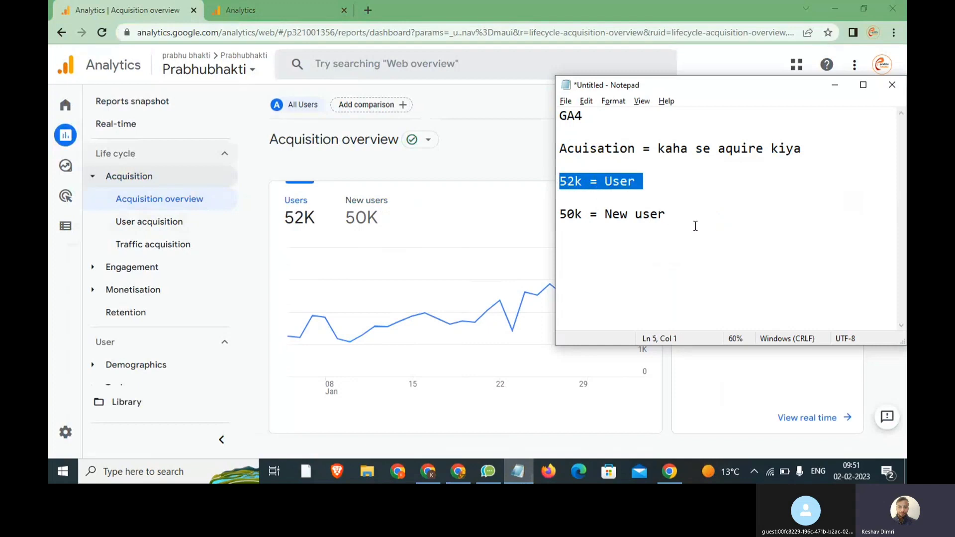
{"action": "left_click_drag", "start_coordinate": [674, 215], "coordinate": [559, 215]}
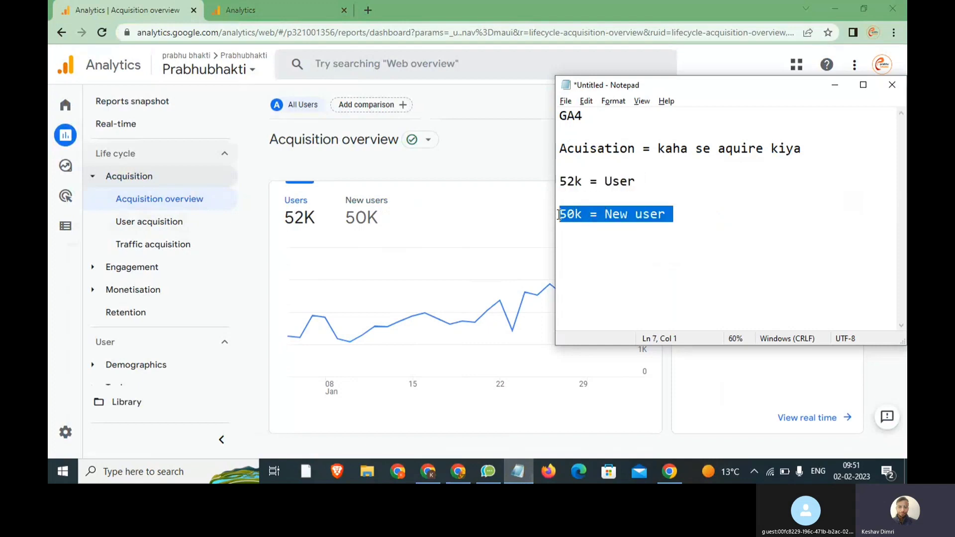
- Switch to the Acquisition overview in Chrome and examine the users in last 30 minutes card and the First user default channel group definition
{"action": "left_click", "coordinate": [499, 153]}
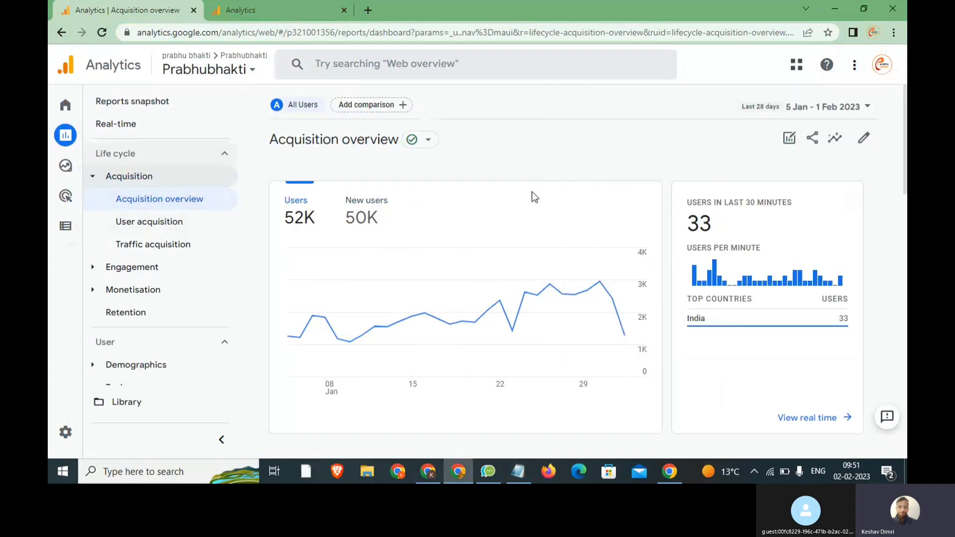
{"action": "left_click_drag", "start_coordinate": [803, 202], "coordinate": [682, 205]}
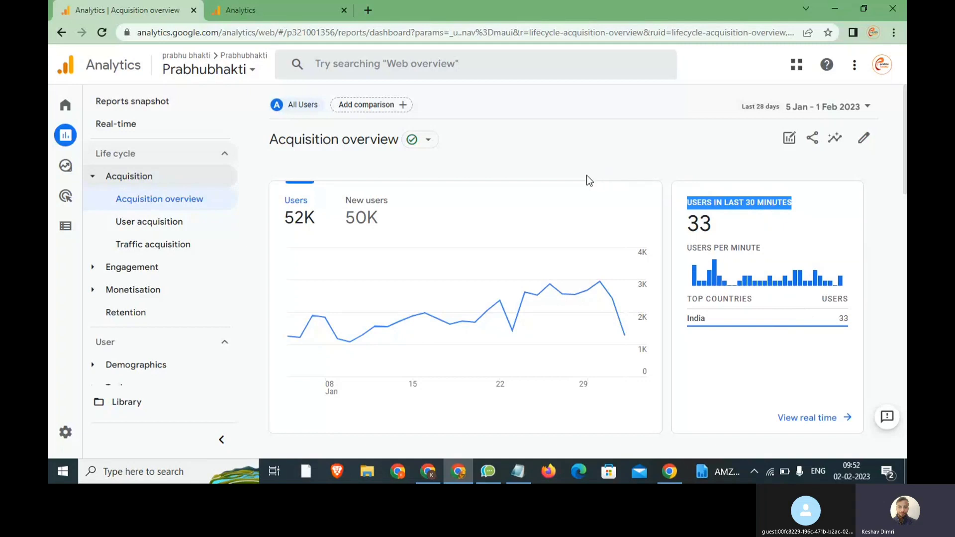
{"action": "scroll", "coordinate": [584, 180], "scroll_direction": "down", "scroll_amount": 3}
{"action": "scroll", "coordinate": [512, 248], "scroll_direction": "down", "scroll_amount": 3}
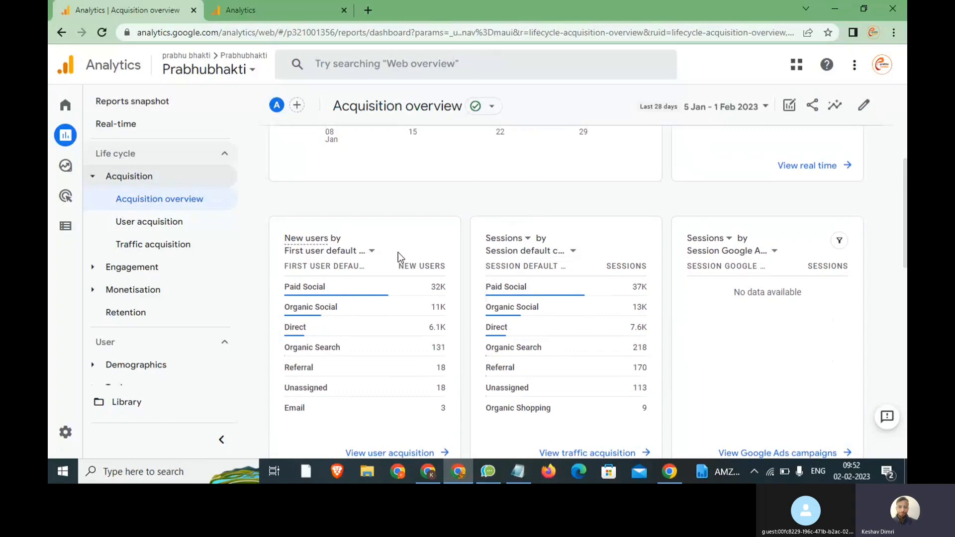
{"action": "mouse_move", "coordinate": [312, 253]}
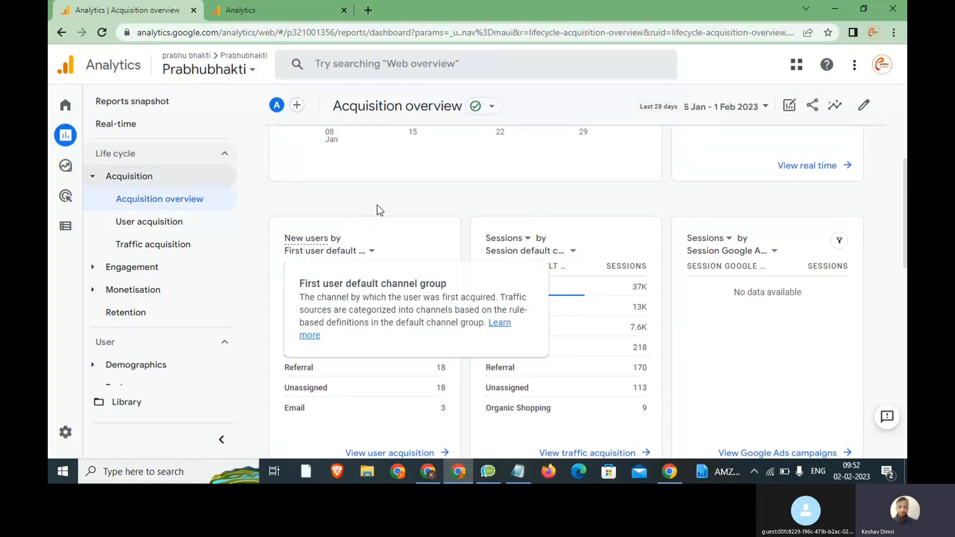
- Replace all the notes in Notepad with the line "Channel ? Medium = User ko aquire"
{"action": "left_click", "coordinate": [517, 472]}
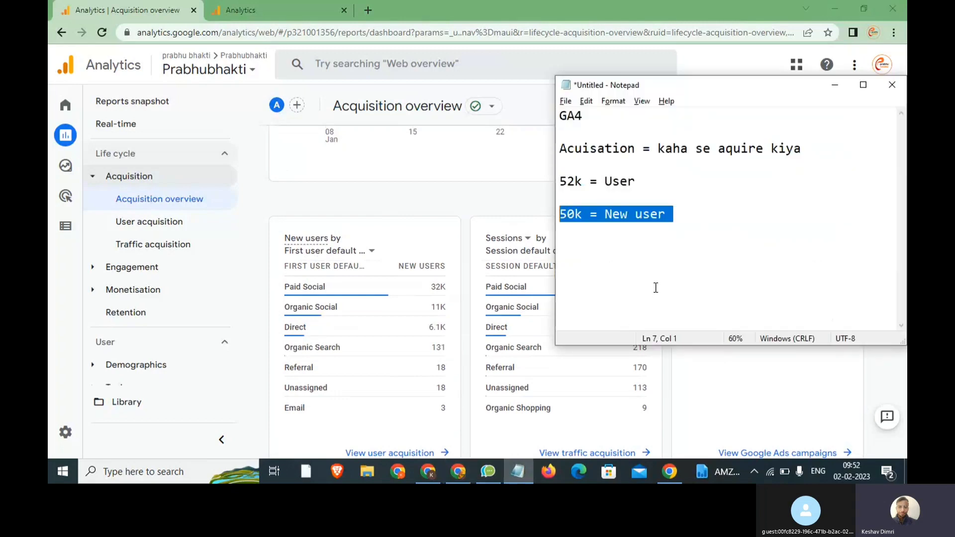
{"action": "key", "text": "ctrl+a"}
{"action": "key", "text": "BackSpace"}
{"action": "type", "text": "Chann"}
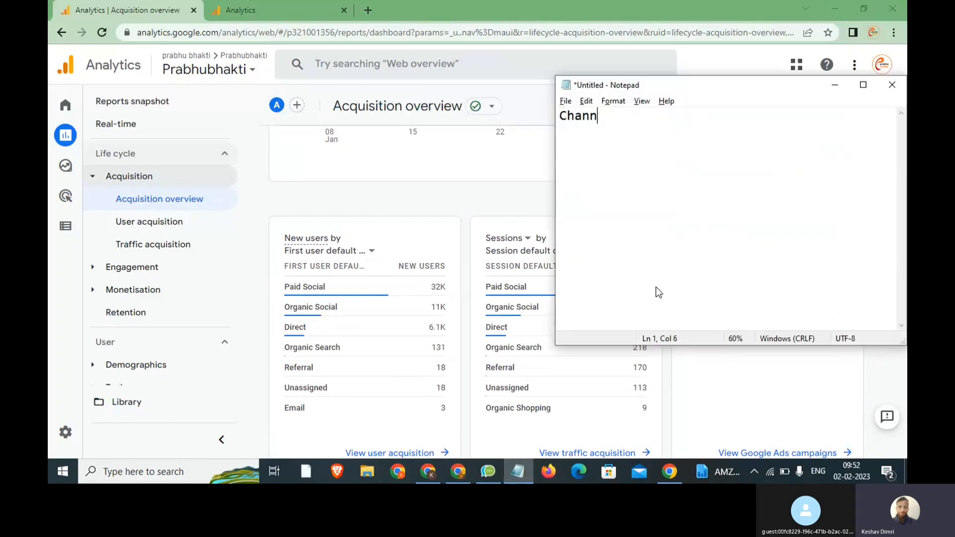
{"action": "type", "text": "el ? Medium +"}
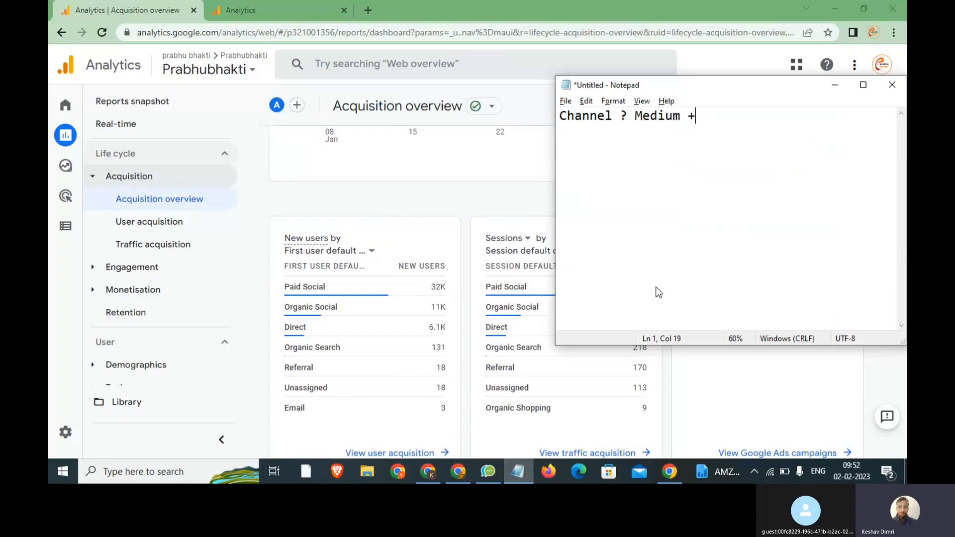
{"action": "key", "text": "BackSpace"}
{"action": "type", "text": "-"}
{"action": "key", "text": "BackSpace"}
{"action": "type", "text": "= User ko a"}
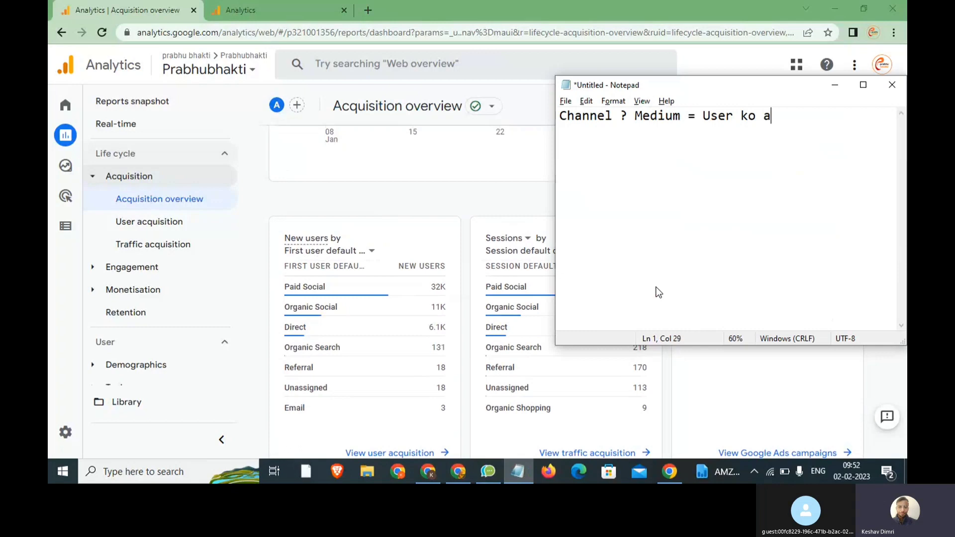
{"action": "type", "text": "quire"}
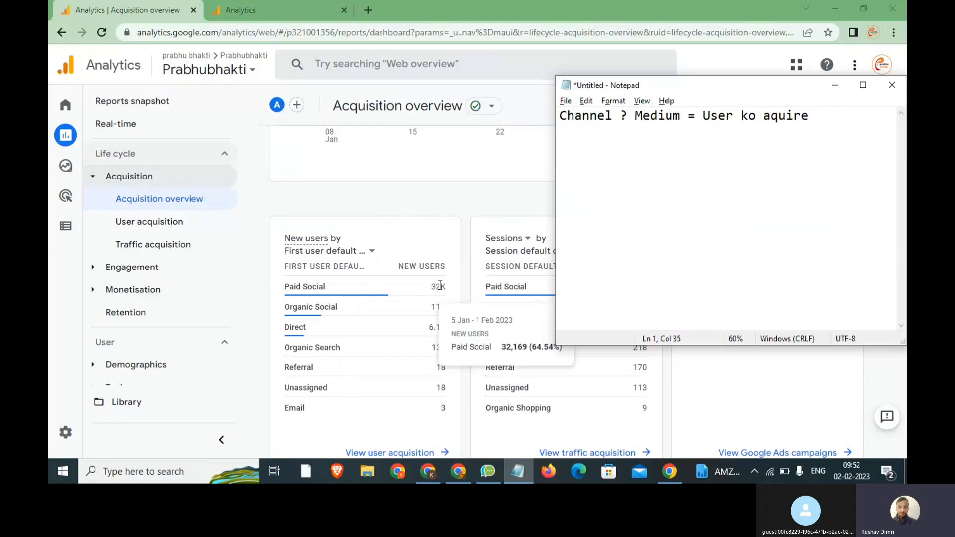
- Check the channel rows in the New users card, then add the line "First / New User" in Notepad and highlight it
{"action": "left_click_drag", "start_coordinate": [440, 286], "coordinate": [311, 332]}
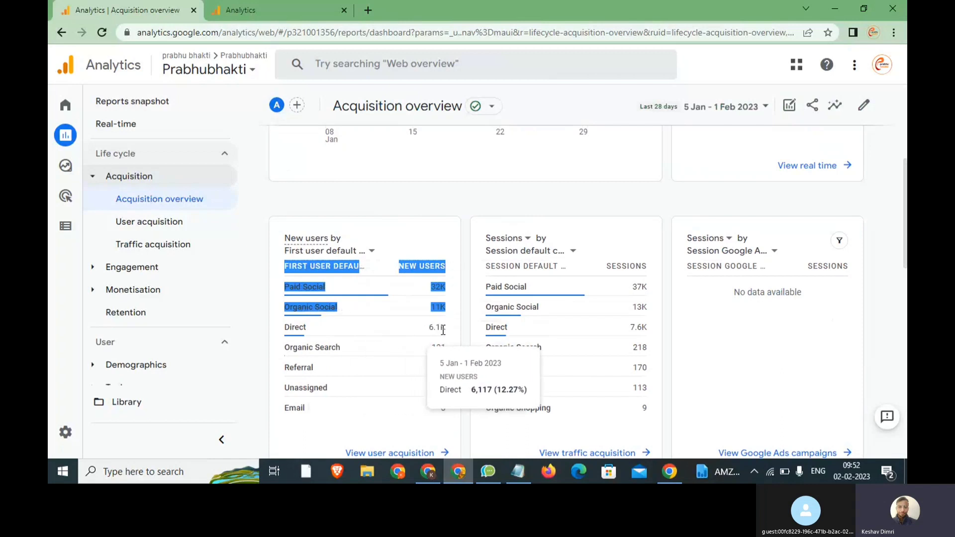
{"action": "left_click", "coordinate": [439, 212]}
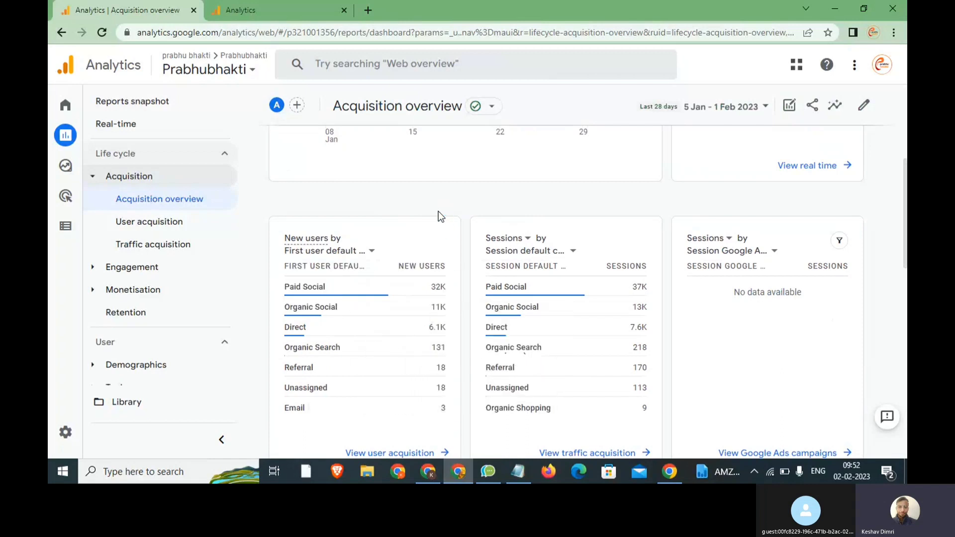
{"action": "left_click", "coordinate": [518, 472]}
{"action": "key", "text": "Return"}
{"action": "key", "text": "Return"}
{"action": "type", "text": "Fi"}
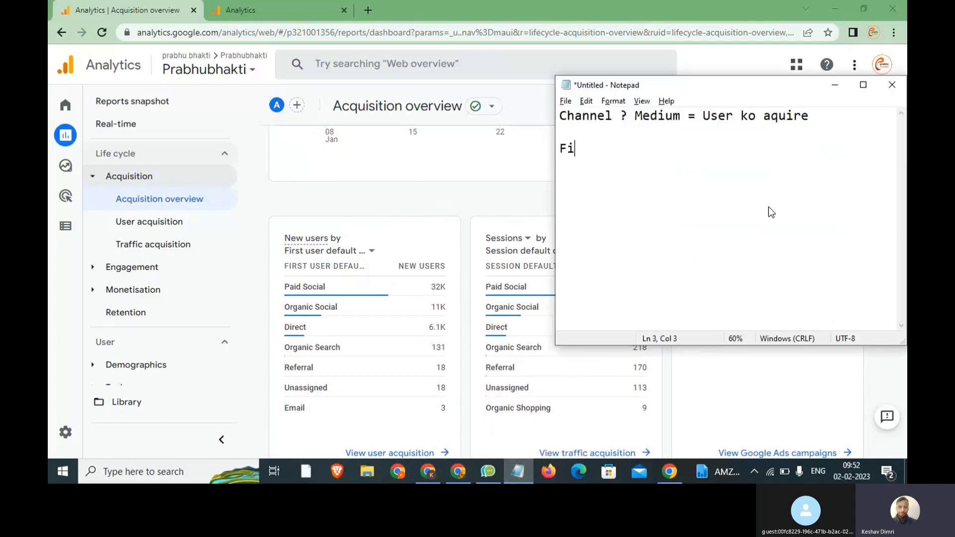
{"action": "type", "text": "rst / New User"}
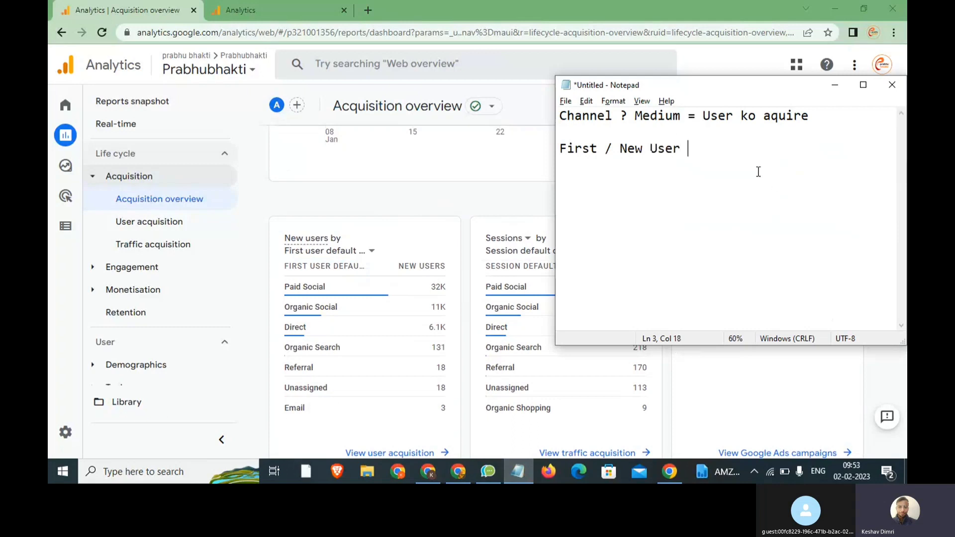
{"action": "left_click_drag", "start_coordinate": [719, 163], "coordinate": [562, 151]}
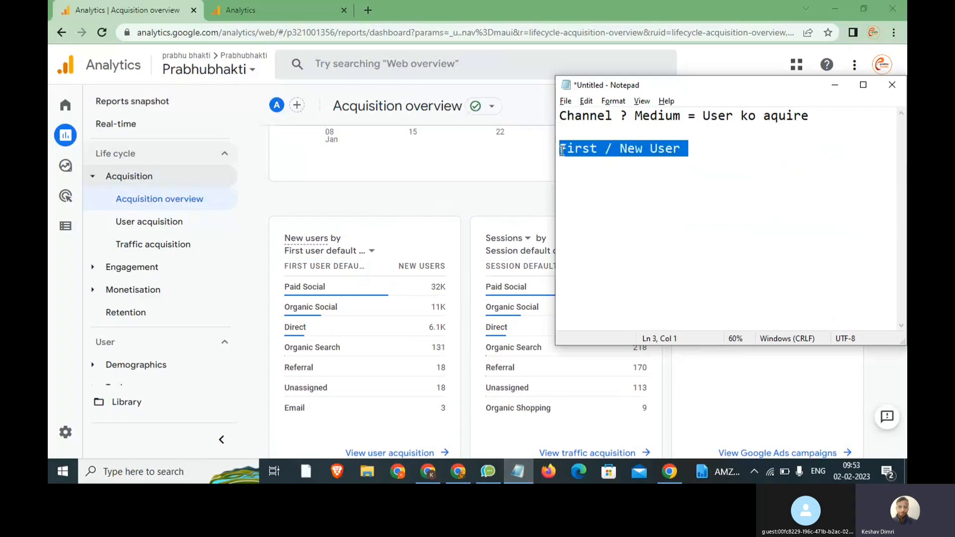
- Examine the new user figures for the individual channels in the New users by First user default channel group card
{"action": "left_click", "coordinate": [438, 231]}
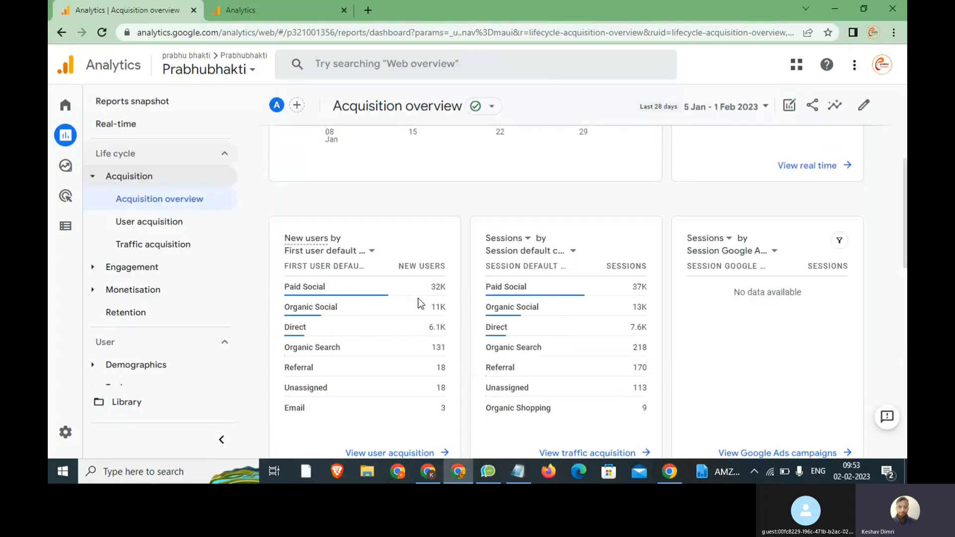
{"action": "mouse_move", "coordinate": [345, 304]}
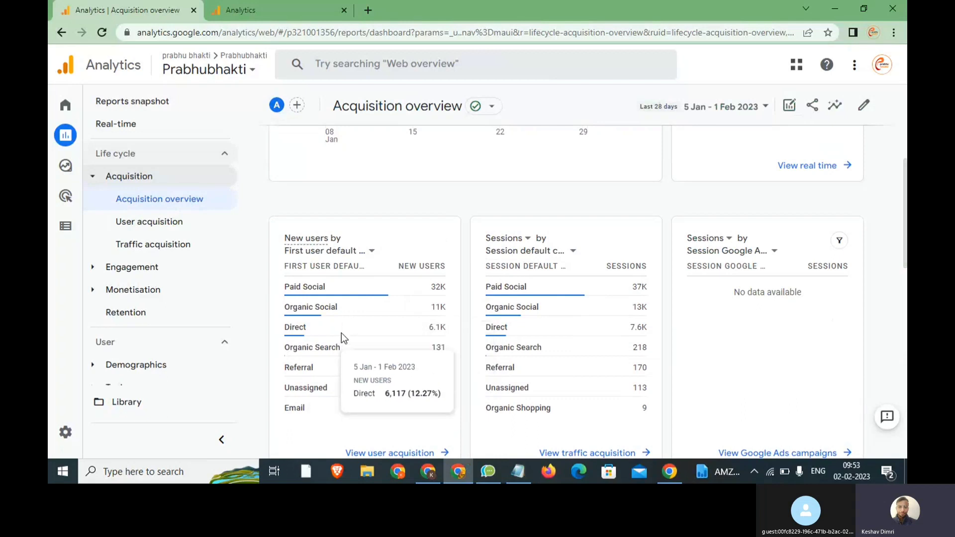
{"action": "mouse_move", "coordinate": [344, 347]}
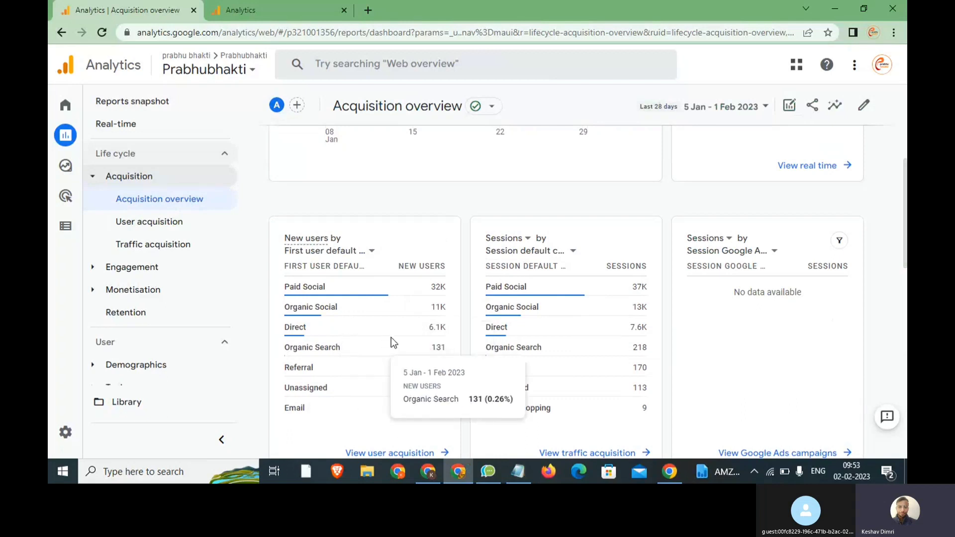
{"action": "mouse_move", "coordinate": [405, 335]}
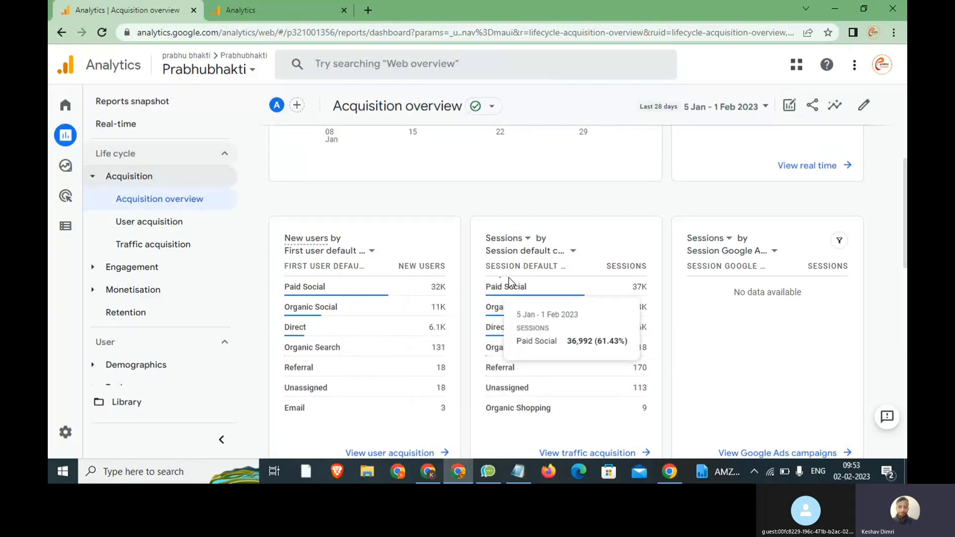
- Read the Session default channel group definition and highlight the Paid Social row in the Sessions card
{"action": "mouse_move", "coordinate": [520, 265]}
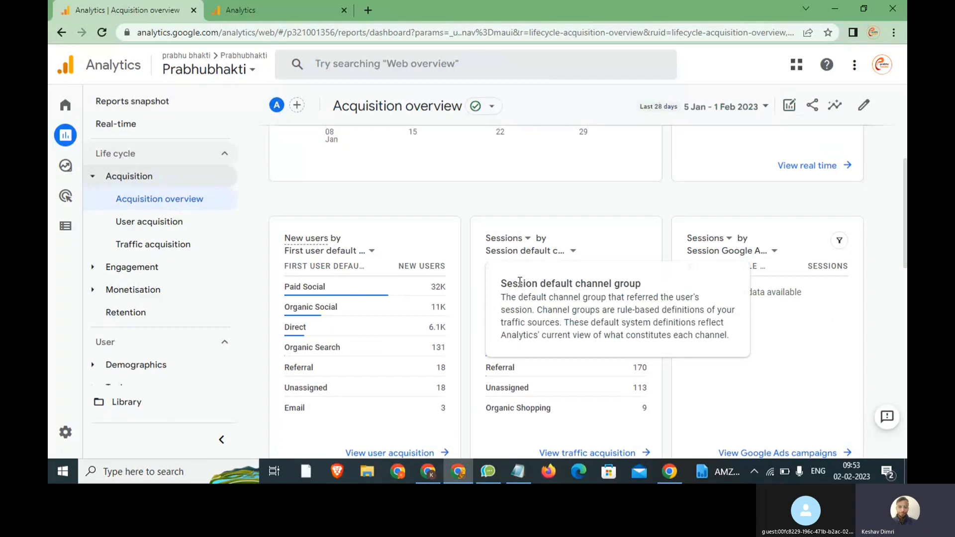
{"action": "left_click_drag", "start_coordinate": [518, 297], "coordinate": [618, 308]}
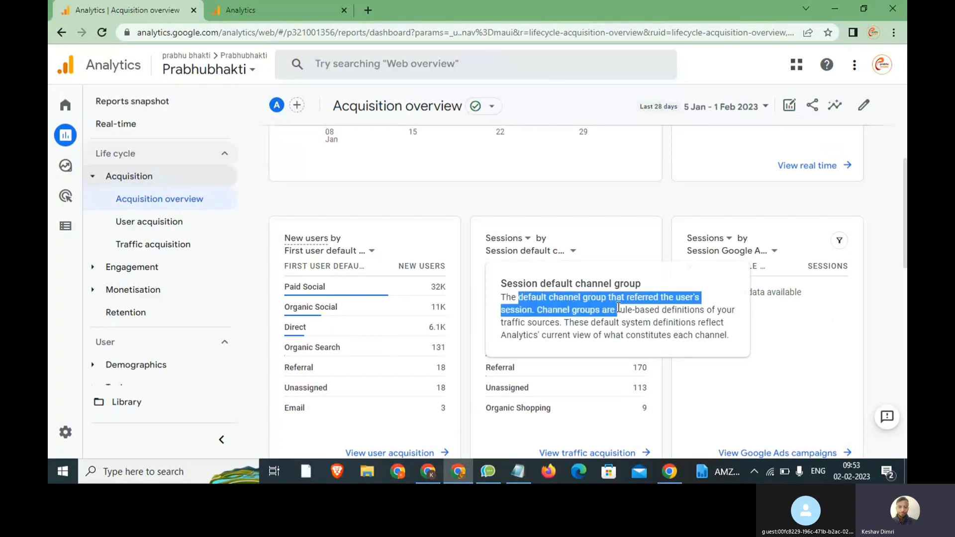
{"action": "left_click", "coordinate": [601, 189]}
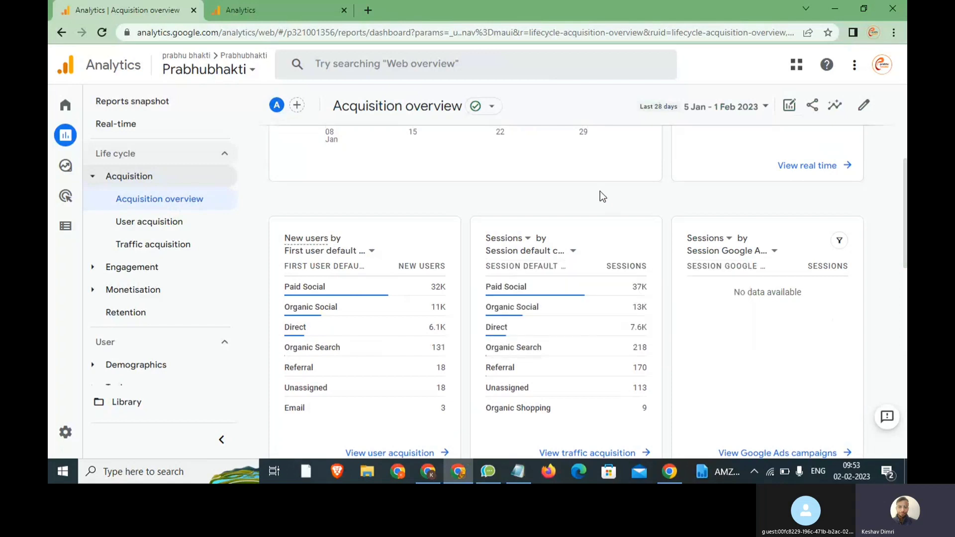
{"action": "left_click_drag", "start_coordinate": [486, 286], "coordinate": [498, 284]}
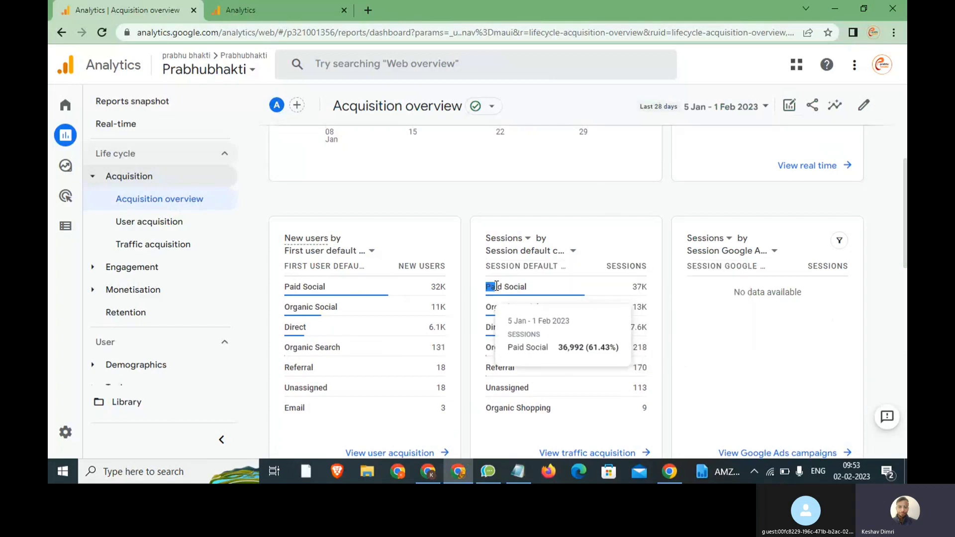
{"action": "left_click_drag", "start_coordinate": [631, 294], "coordinate": [666, 309]}
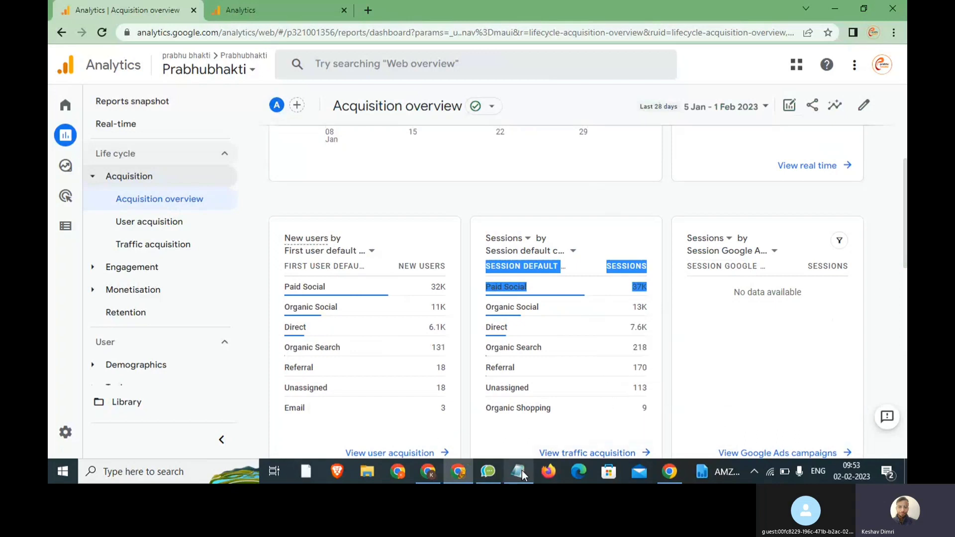
{"action": "mouse_move", "coordinate": [522, 471]}
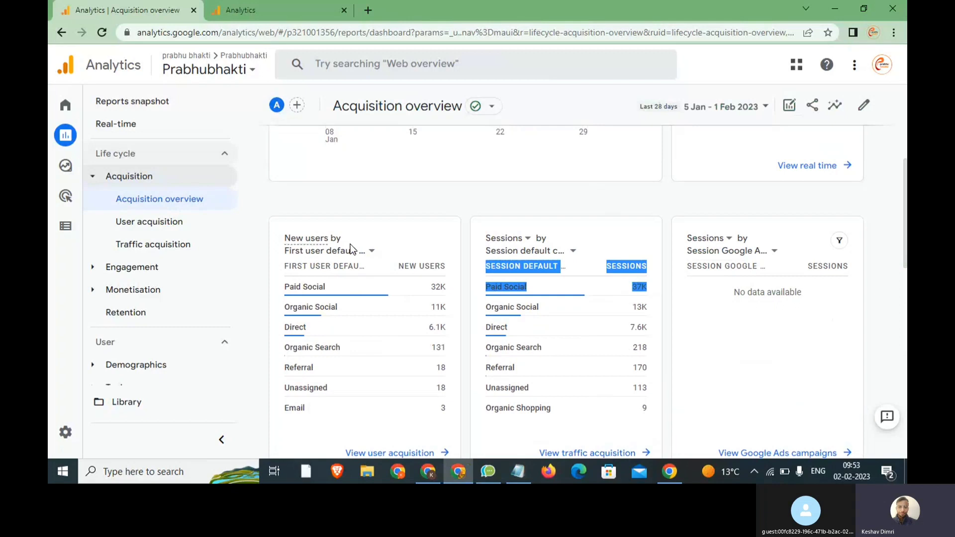
- Switch to Notepad and highlight both the Channel and the First / New User lines
{"action": "left_click", "coordinate": [517, 472]}
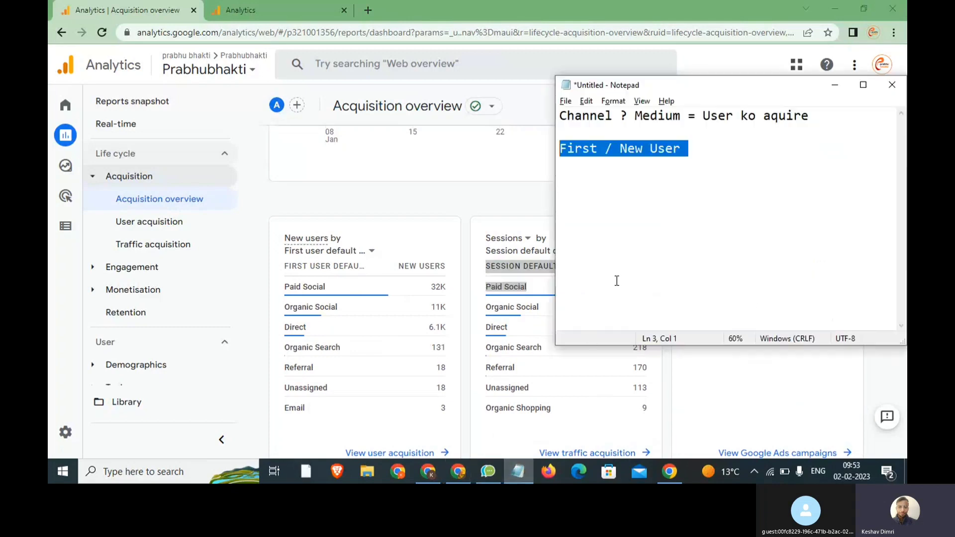
{"action": "left_click", "coordinate": [717, 137]}
{"action": "left_click_drag", "start_coordinate": [712, 155], "coordinate": [560, 113]}
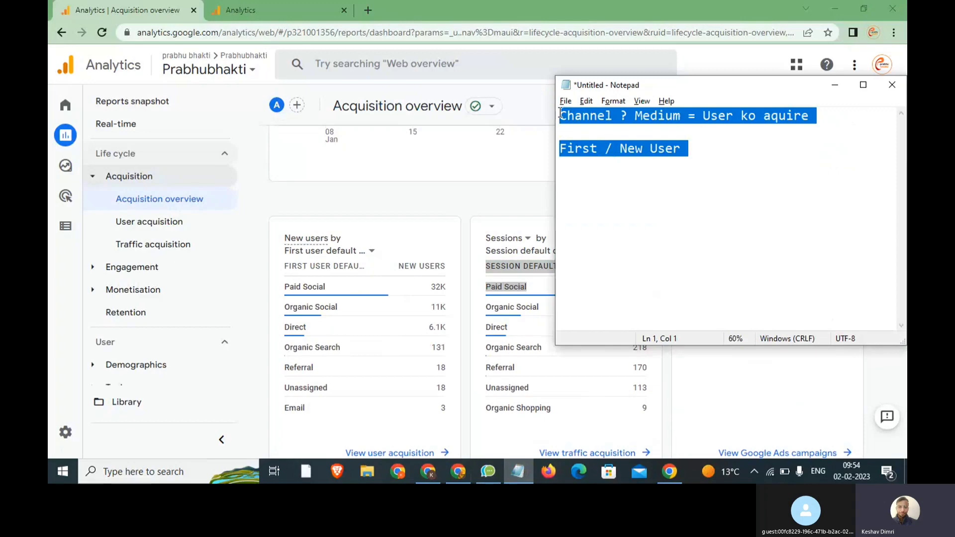
- Return to the Acquisition overview and review its sessions, lifetime value and Google organic search cards
{"action": "left_click", "coordinate": [491, 203]}
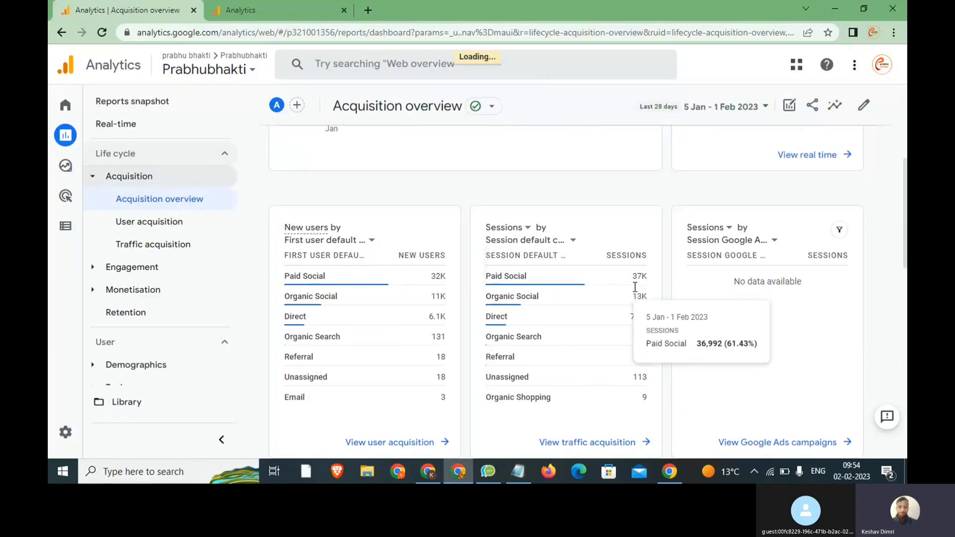
{"action": "scroll", "coordinate": [584, 312], "scroll_direction": "down", "scroll_amount": 5}
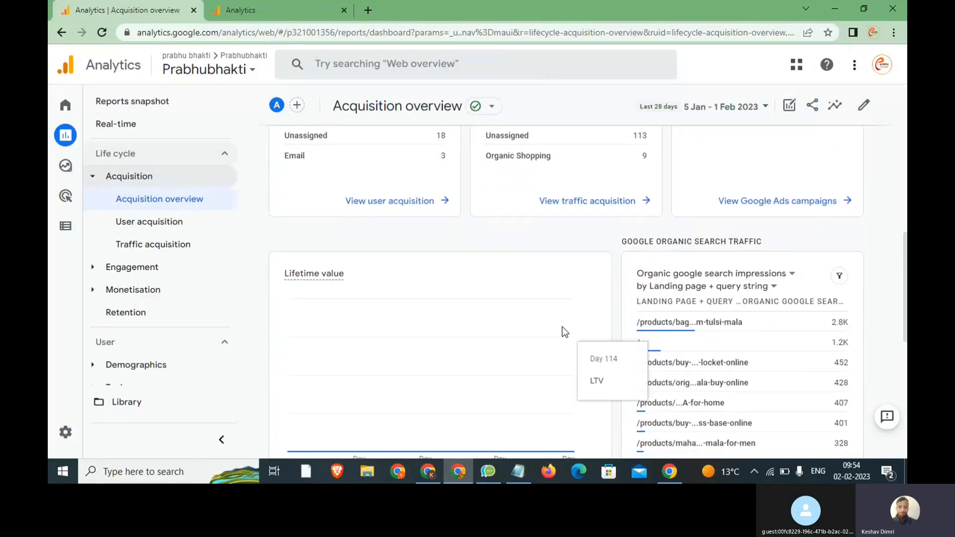
{"action": "scroll", "coordinate": [497, 274], "scroll_direction": "down", "scroll_amount": 3}
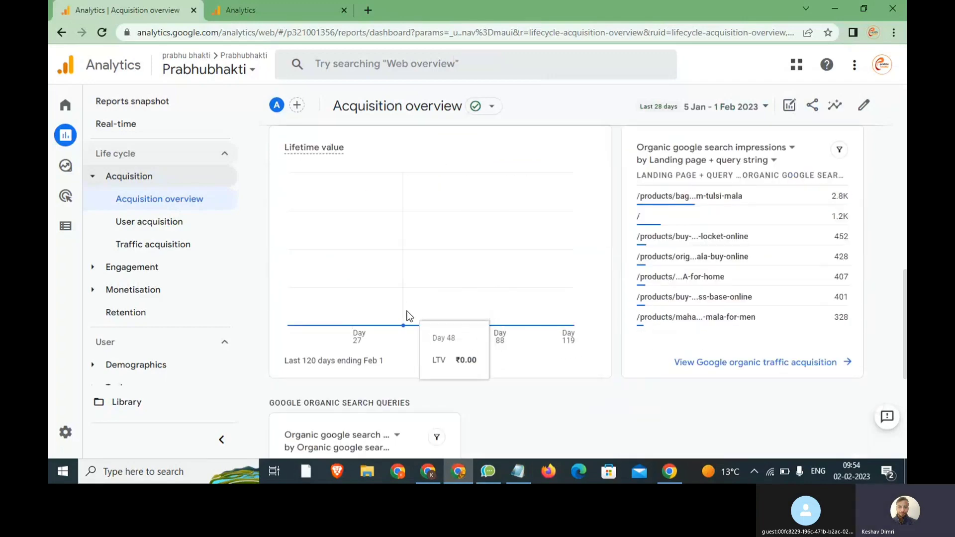
{"action": "scroll", "coordinate": [415, 319], "scroll_direction": "down", "scroll_amount": 3}
{"action": "scroll", "coordinate": [567, 307], "scroll_direction": "up", "scroll_amount": 11}
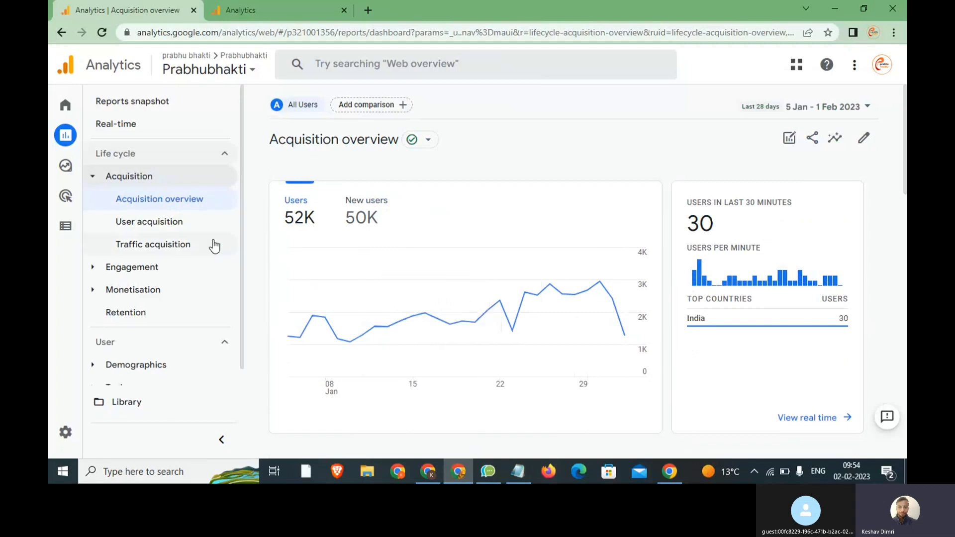
- Open the User acquisition report and examine the chart of new users by First user default channel group over time
{"action": "left_click", "coordinate": [162, 229]}
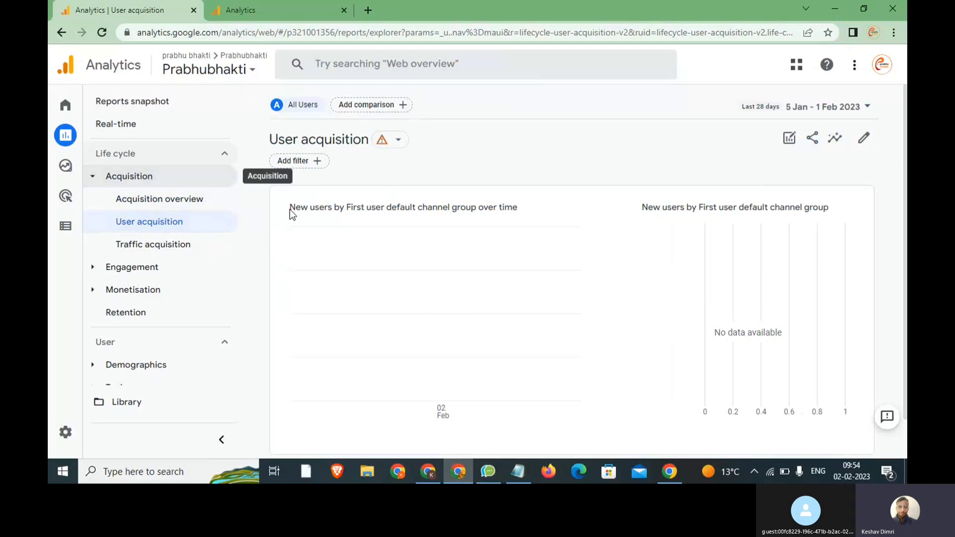
{"action": "left_click_drag", "start_coordinate": [300, 208], "coordinate": [478, 208]}
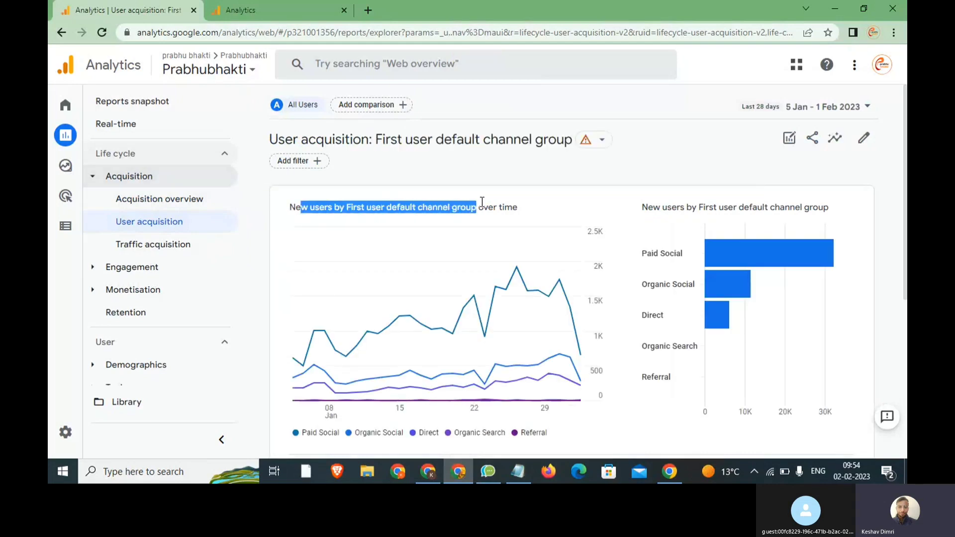
{"action": "scroll", "coordinate": [455, 282], "scroll_direction": "down", "scroll_amount": 1}
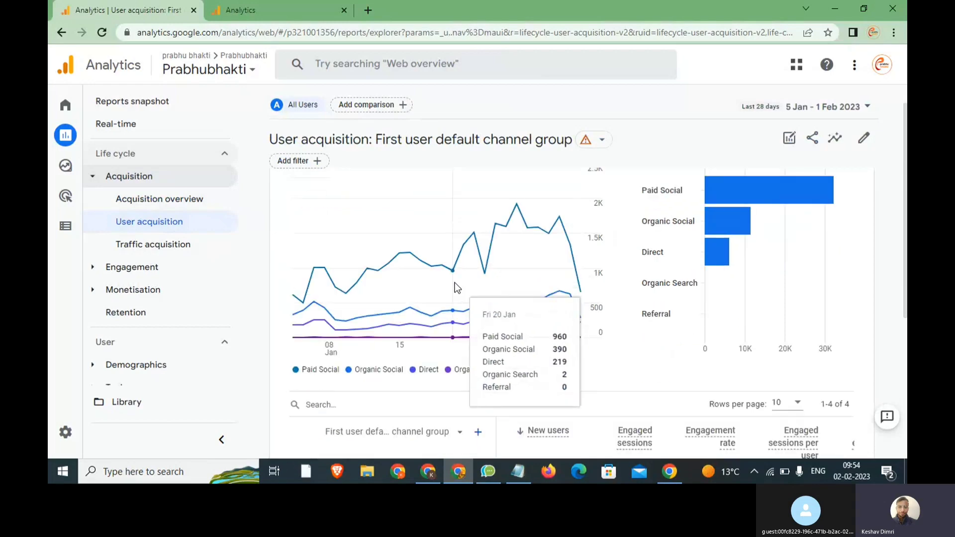
- Examine the new users over time chart up close and highlight the title of the channel group bar chart beside it
{"action": "scroll", "coordinate": [422, 285], "scroll_direction": "up", "scroll_amount": 1}
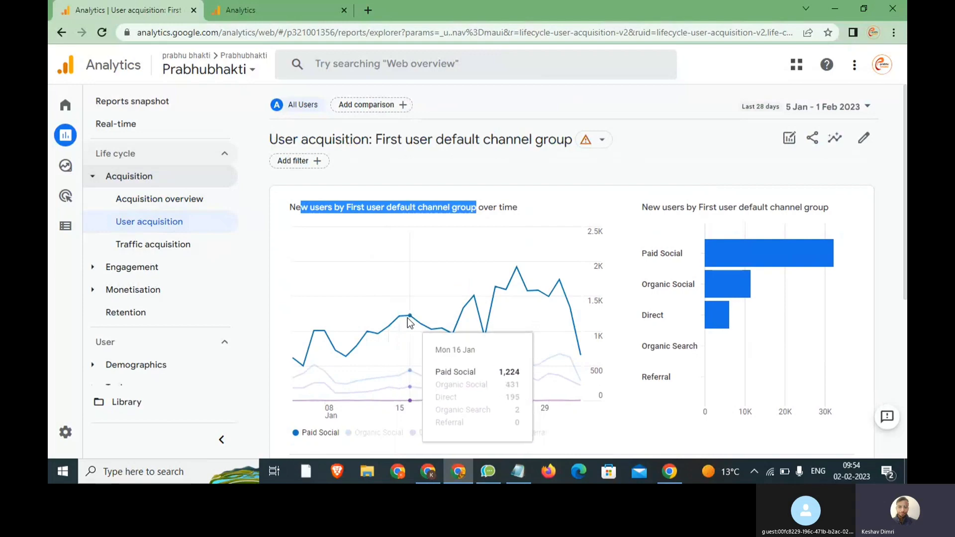
{"action": "scroll", "coordinate": [407, 318], "scroll_direction": "up", "scroll_amount": 5}
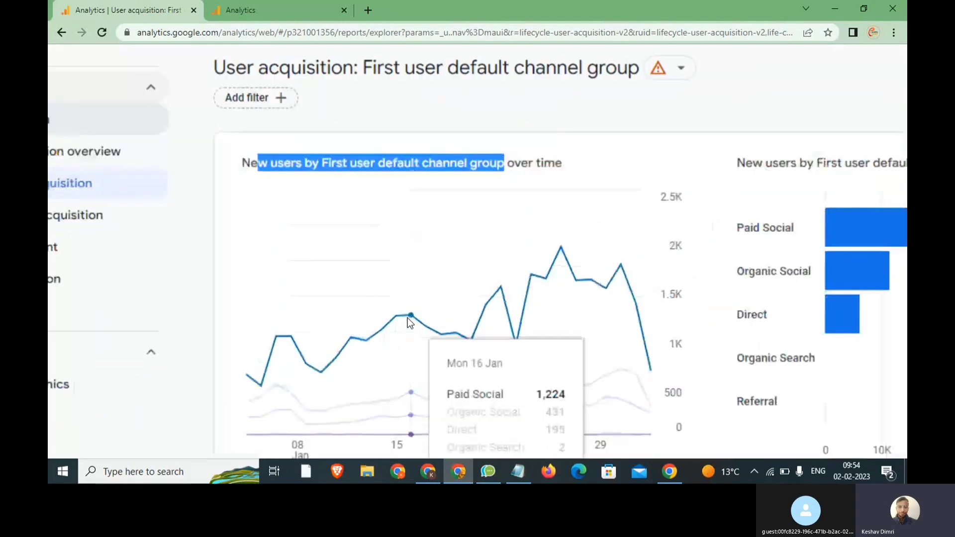
{"action": "scroll", "coordinate": [407, 318], "scroll_direction": "down", "scroll_amount": 1}
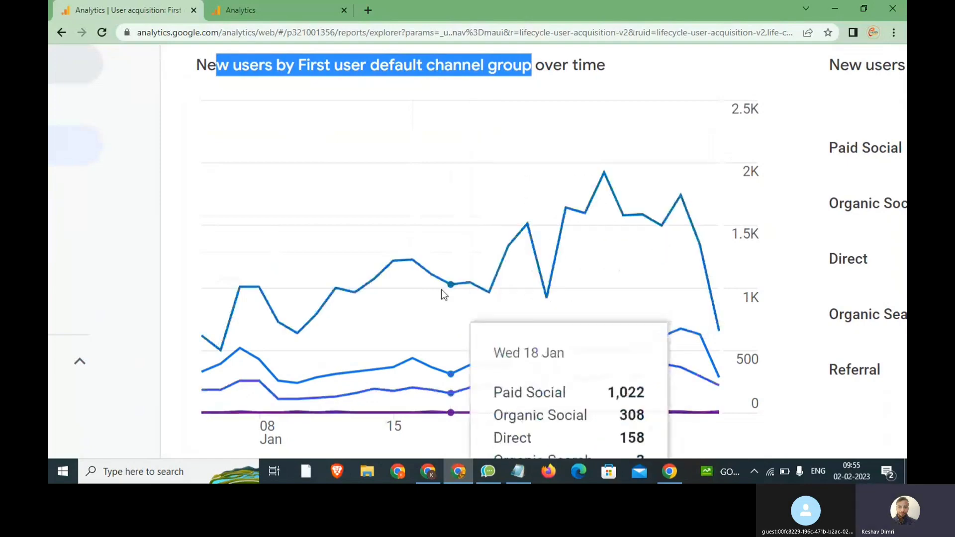
{"action": "scroll", "coordinate": [441, 289], "scroll_direction": "down", "scroll_amount": 5}
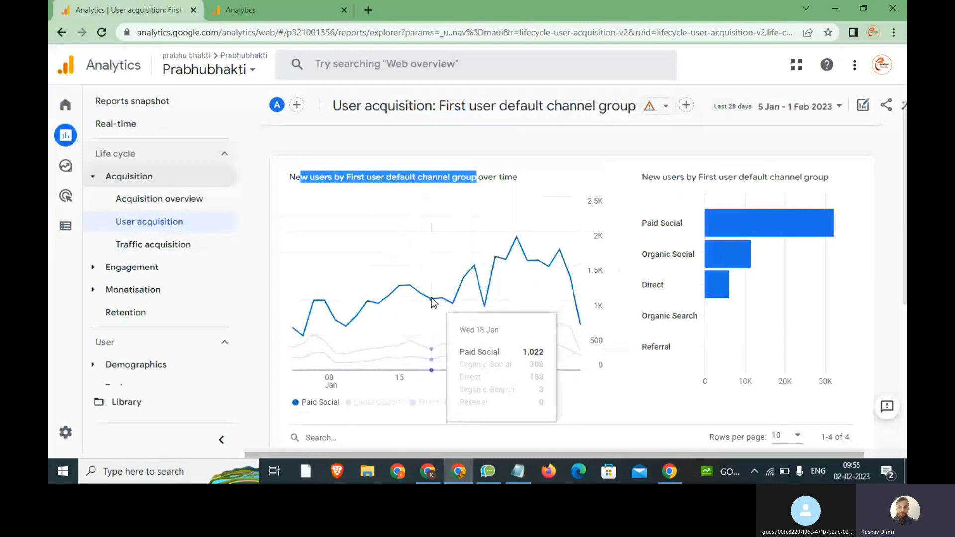
{"action": "left_click", "coordinate": [261, 301]}
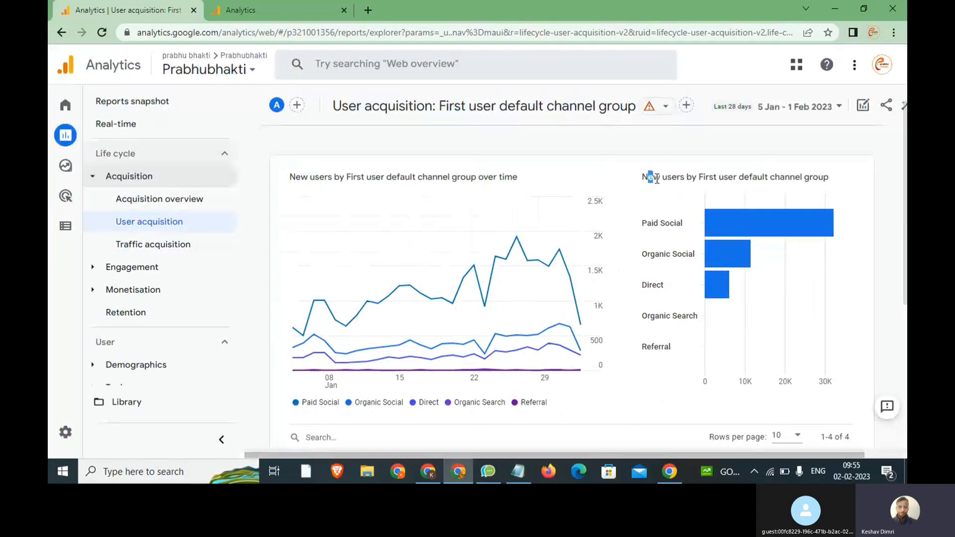
{"action": "left_click_drag", "start_coordinate": [648, 178], "coordinate": [782, 188]}
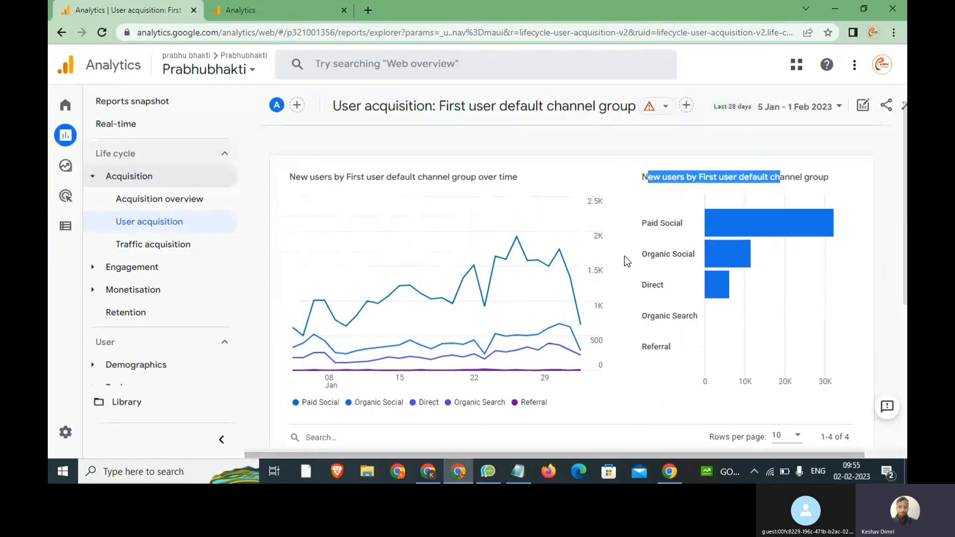
- Review the channel table, highlighting the Paid Social row label and the New users total, and read the Engaged sessions definition
{"action": "scroll", "coordinate": [625, 256], "scroll_direction": "down", "scroll_amount": 3}
{"action": "scroll", "coordinate": [625, 256], "scroll_direction": "down", "scroll_amount": 2}
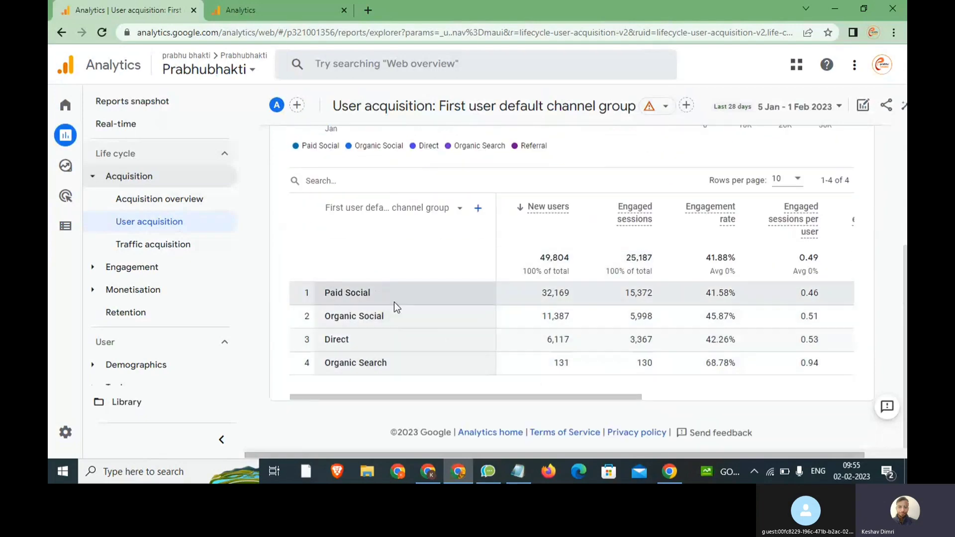
{"action": "left_click_drag", "start_coordinate": [366, 289], "coordinate": [338, 292]}
{"action": "left_click_drag", "start_coordinate": [539, 257], "coordinate": [561, 262]}
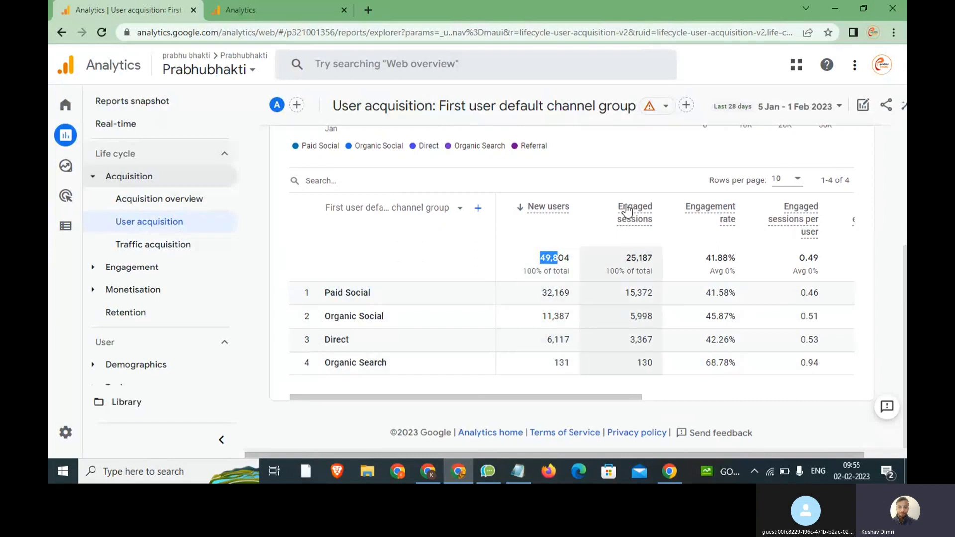
{"action": "mouse_move", "coordinate": [630, 222]}
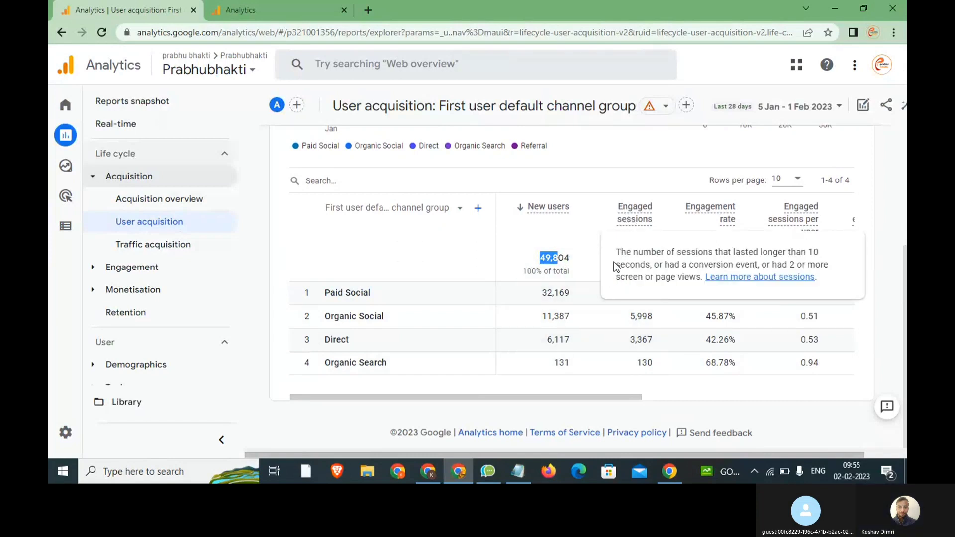
- Switch to Notepad and replace the notes with the heading "Engaged Session XXXX", followed by blank lines
{"action": "left_click", "coordinate": [521, 472]}
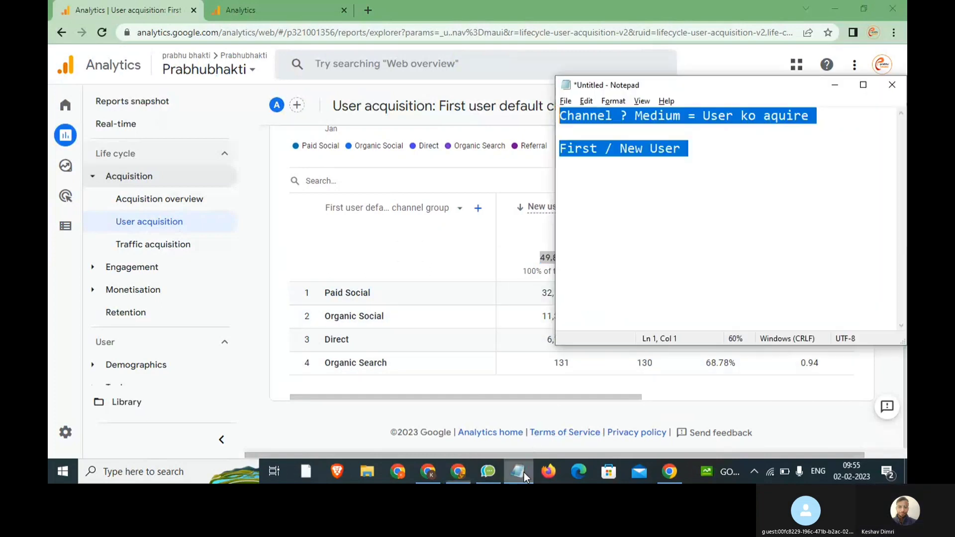
{"action": "type", "text": "Engaged Session XX"}
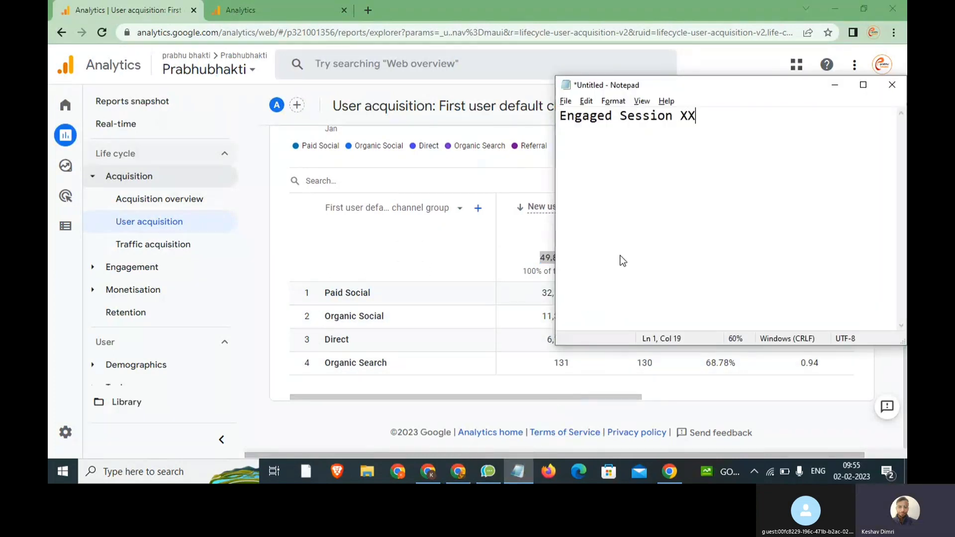
{"action": "type", "text": "XX"}
{"action": "key", "text": "Return"}
{"action": "key", "text": "Return"}
{"action": "key", "text": "Return"}
- Add the line "User >> Mini 10 Sec / Event / conversion" beneath the Engaged Session heading
{"action": "type", "text": "User "}
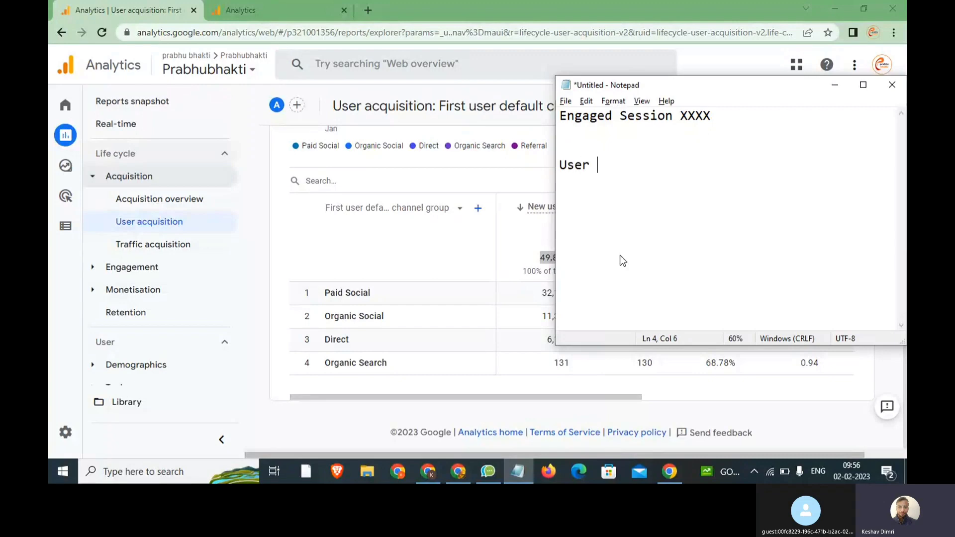
{"action": "type", "text": ">> Minim"}
{"action": "key", "text": "BackSpace"}
{"action": "key", "text": "BackSpace"}
{"action": "type", "text": "10 Sec"}
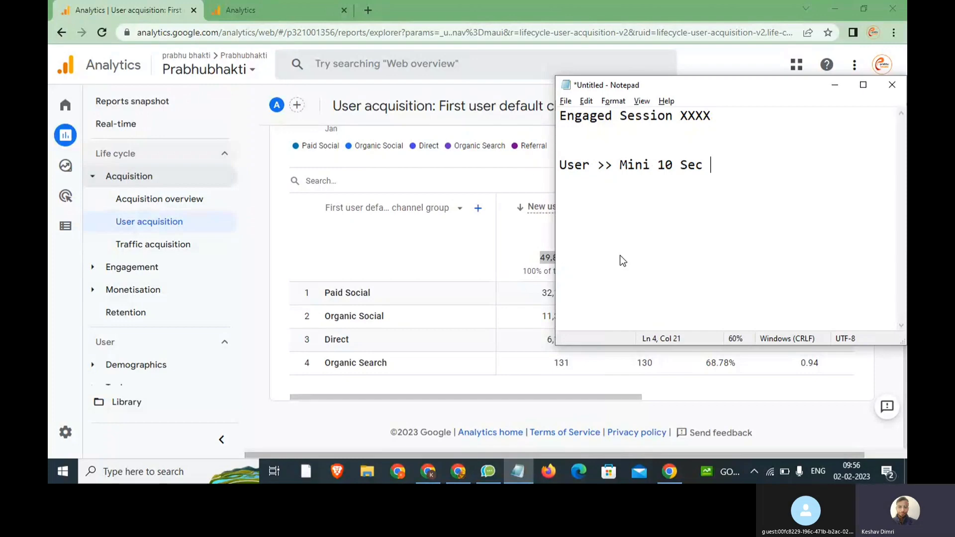
{"action": "type", "text": "/ Event / conversion"}
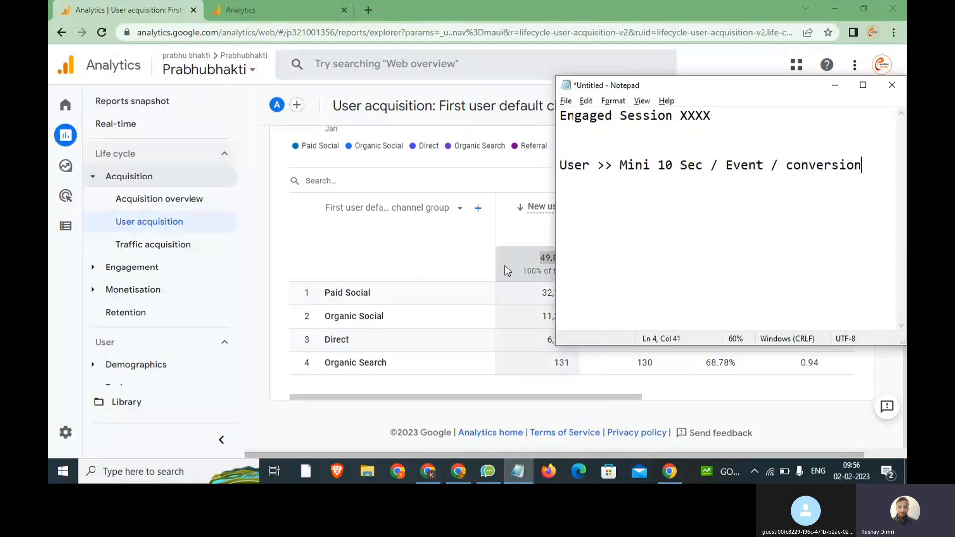
- Highlight the "10 Sec" and "Event" conditions, and the whole User line in the note
{"action": "left_click", "coordinate": [711, 166]}
{"action": "left_click_drag", "start_coordinate": [711, 166], "coordinate": [660, 166]}
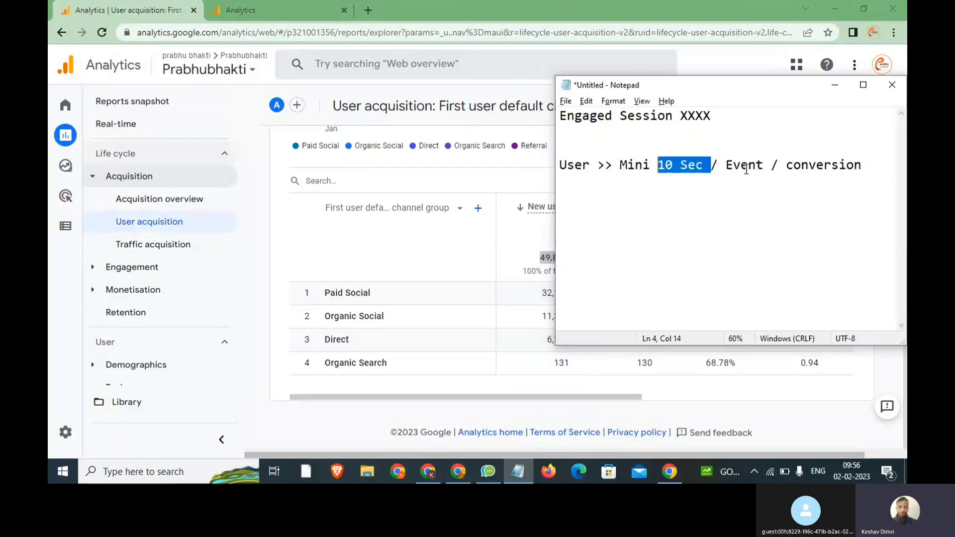
{"action": "left_click_drag", "start_coordinate": [779, 164], "coordinate": [732, 164]}
{"action": "left_click_drag", "start_coordinate": [873, 166], "coordinate": [553, 170]}
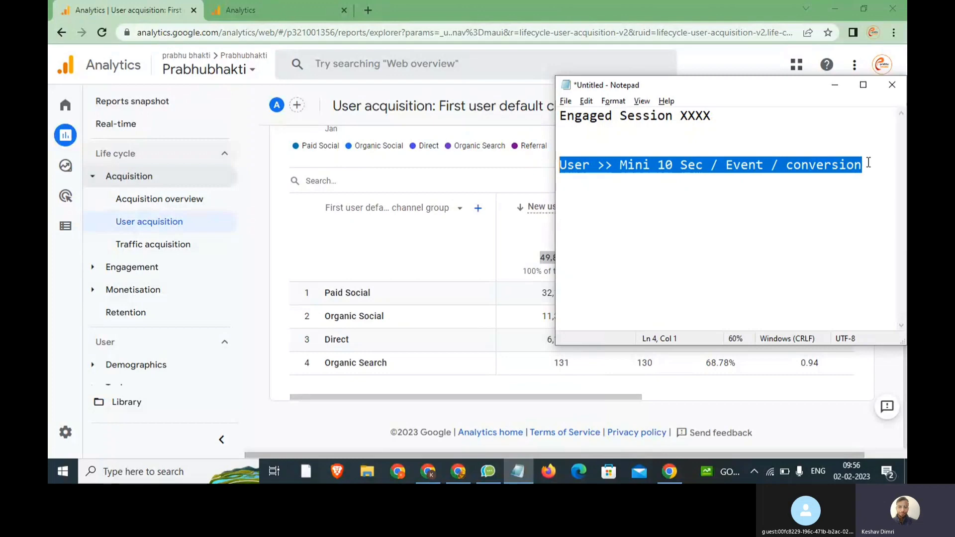
{"action": "left_click_drag", "start_coordinate": [868, 164], "coordinate": [614, 167]}
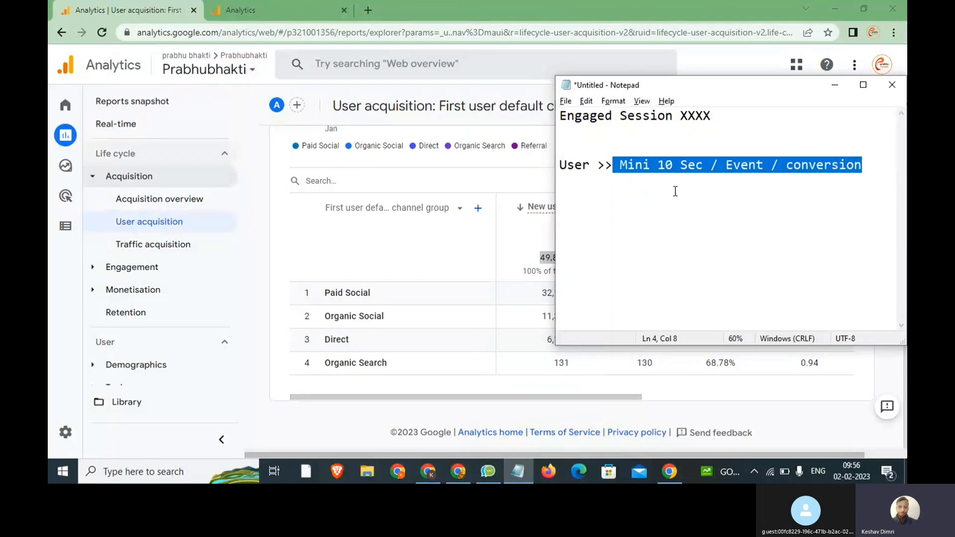
- Add the line "<<10 >> Return XXXX" beneath the User line, separated by a blank line
{"action": "left_click", "coordinate": [861, 168]}
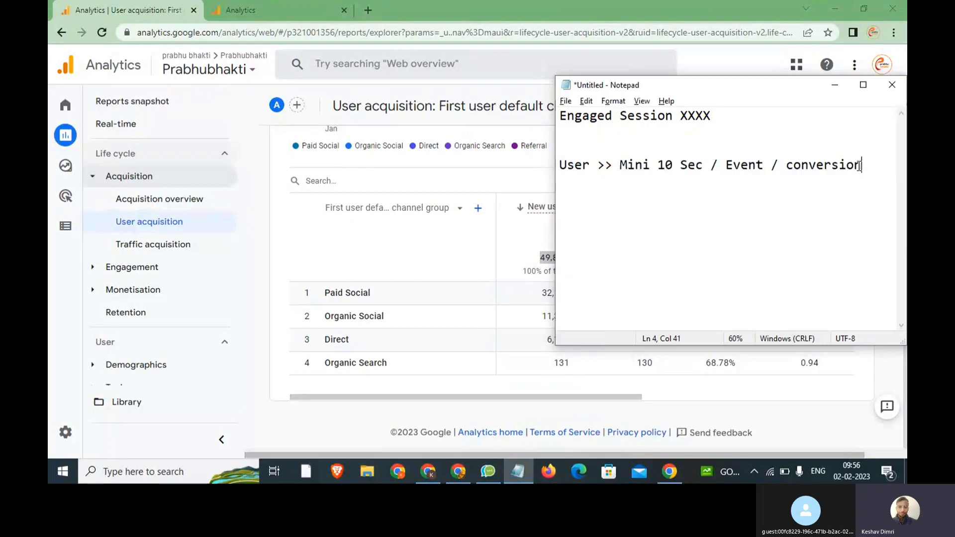
{"action": "key", "text": "Return"}
{"action": "key", "text": "Return"}
{"action": "type", "text": "<<10 >> Rt"}
{"action": "key", "text": "BackSpace"}
{"action": "type", "text": "eturn "}
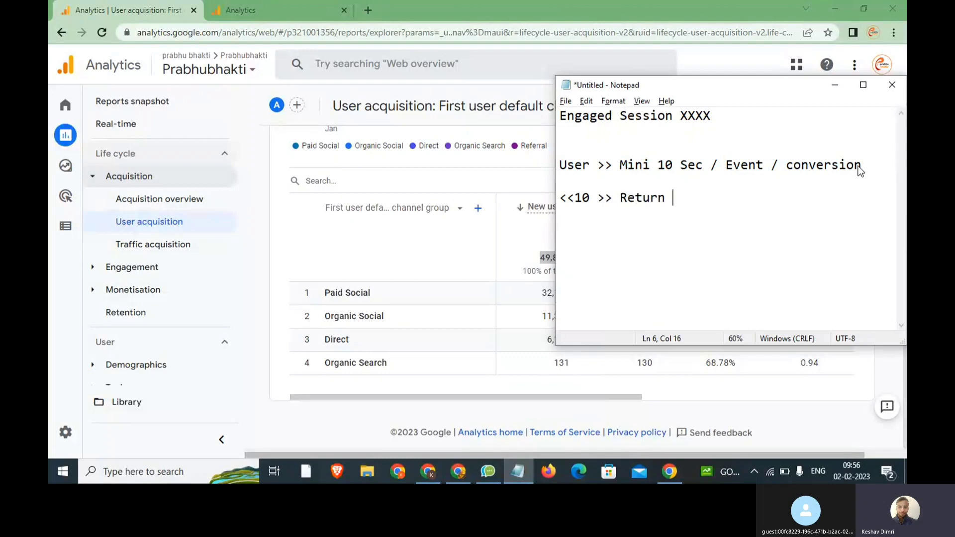
{"action": "type", "text": "XXXX"}
- Return to the User acquisition table, highlight the Engaged sessions total and check the Engagement rate and Engaged sessions per user columns
{"action": "key", "text": "alt+Tab"}
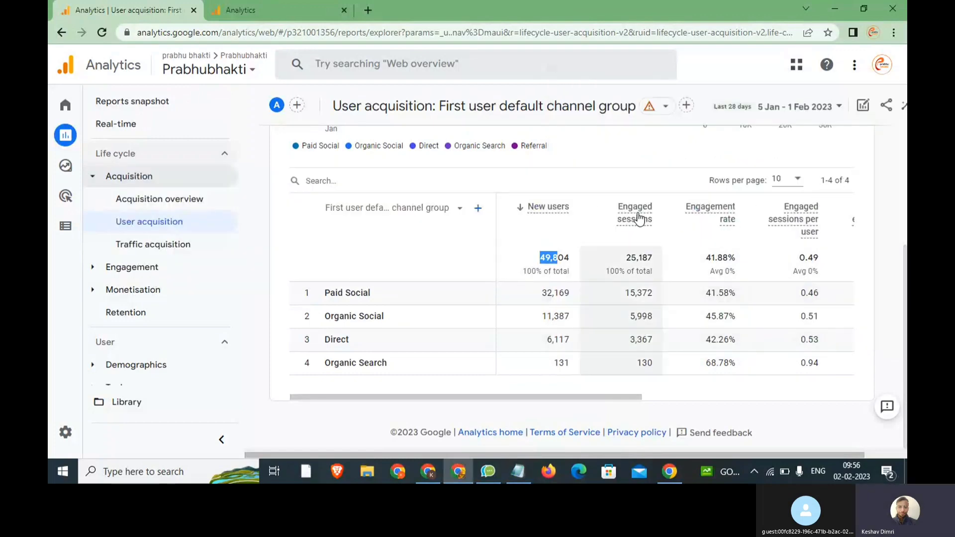
{"action": "mouse_move", "coordinate": [639, 219]}
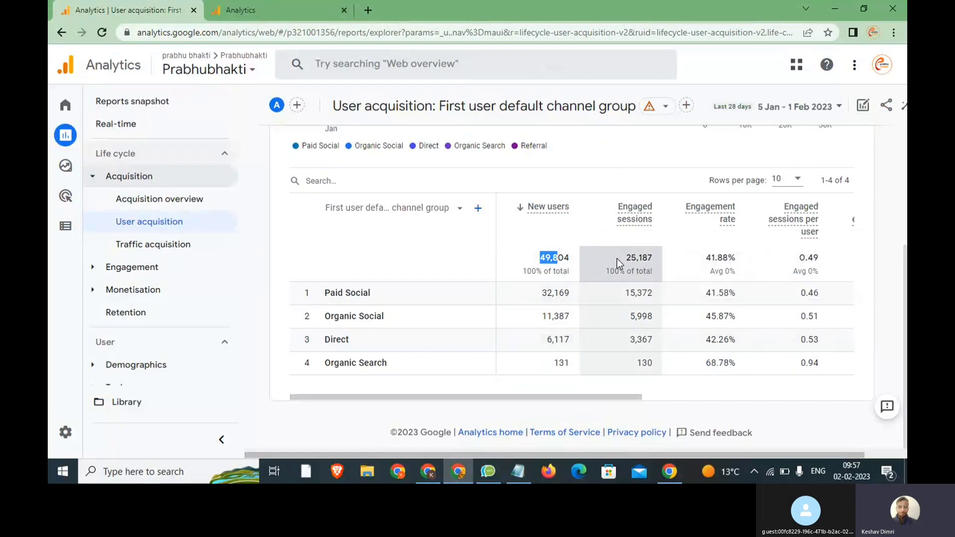
{"action": "left_click_drag", "start_coordinate": [619, 257], "coordinate": [653, 256]}
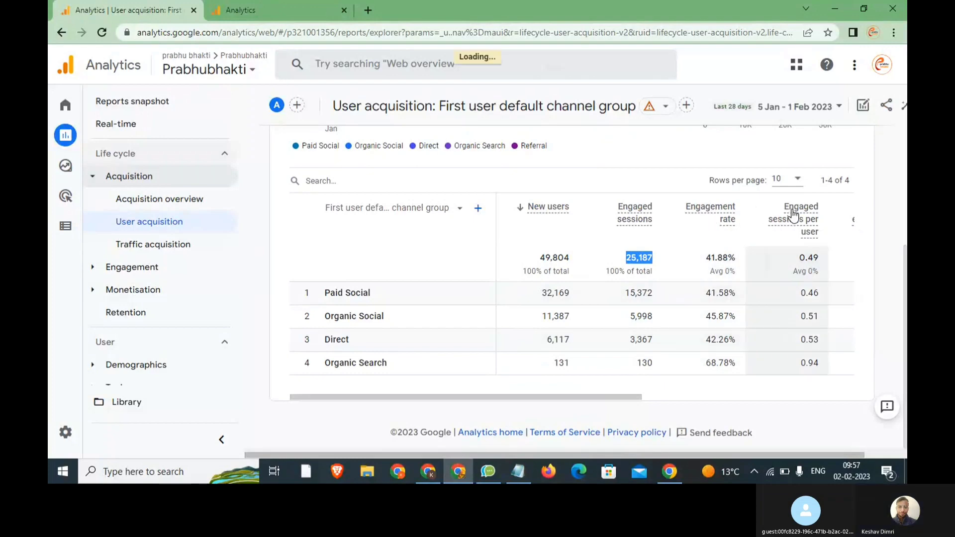
{"action": "mouse_move", "coordinate": [787, 216]}
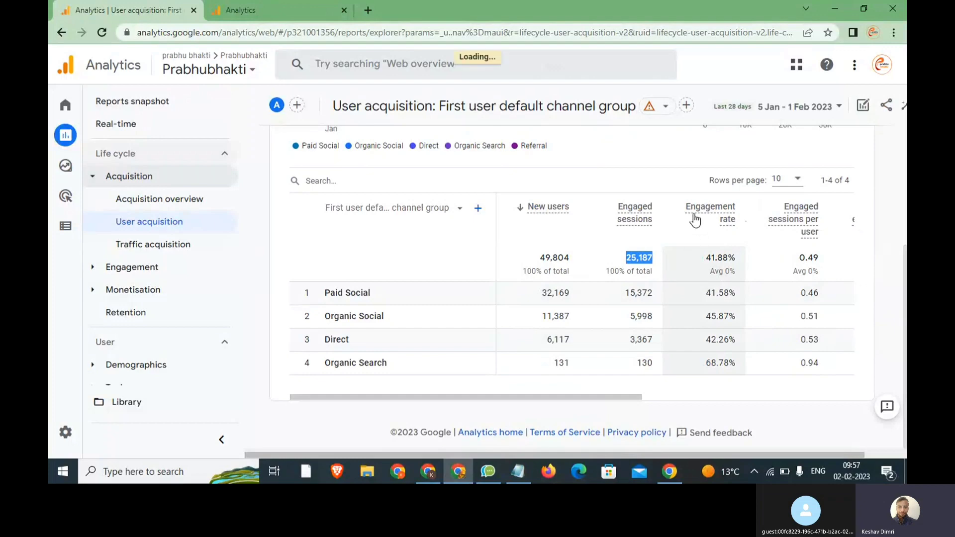
{"action": "mouse_move", "coordinate": [695, 220]}
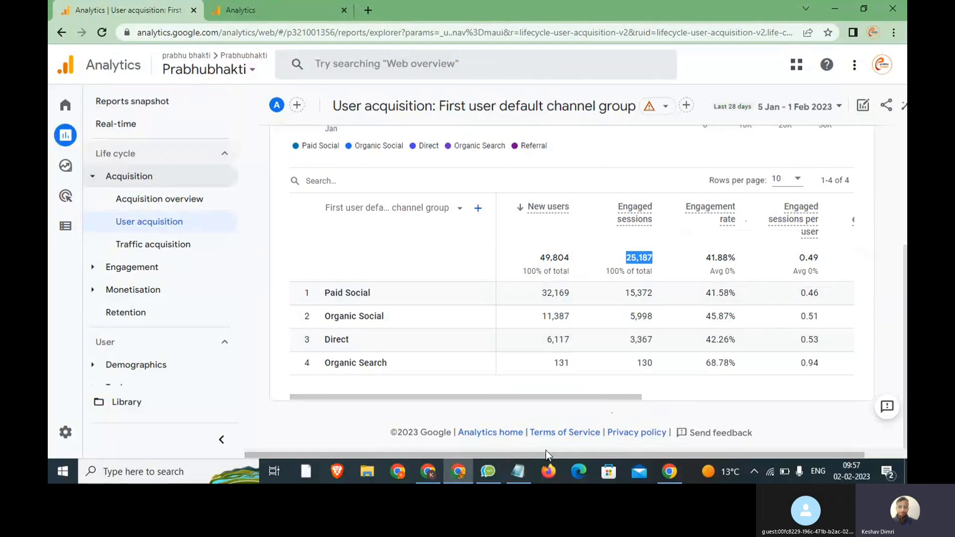
- Switch to Notepad and replace all the notes with "single user >> multiple Session"
{"action": "left_click", "coordinate": [520, 471]}
{"action": "key", "text": "ctrl+a"}
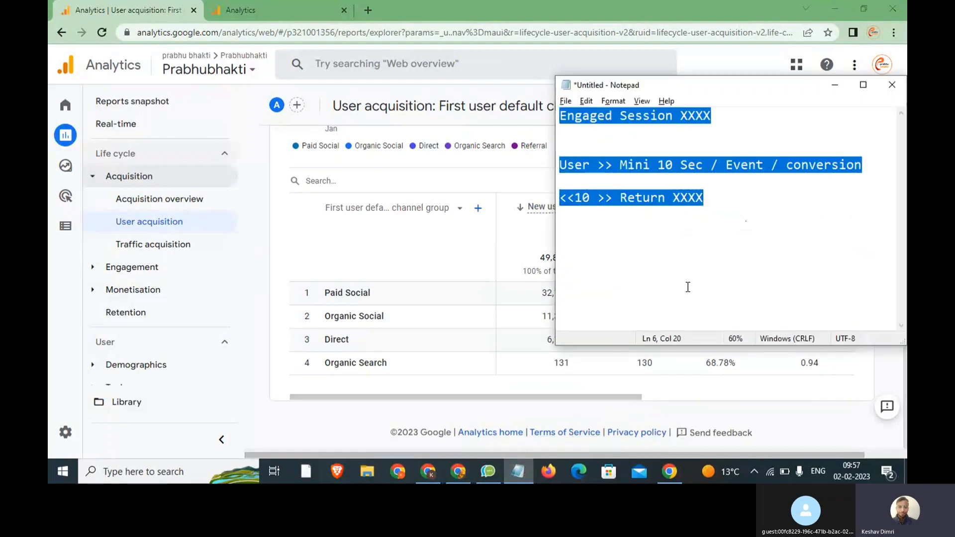
{"action": "key", "text": "BackSpace"}
{"action": "type", "text": "Ses"}
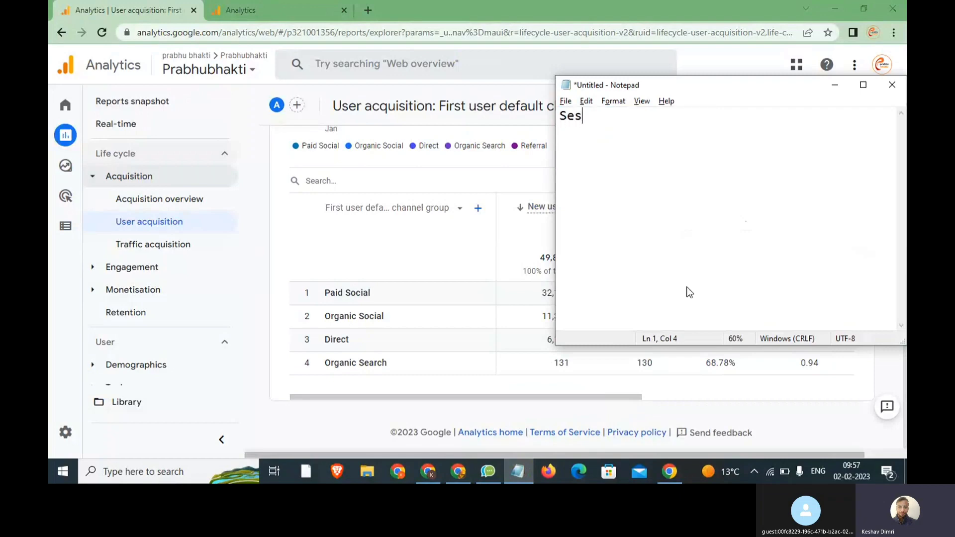
{"action": "type", "text": "sion"}
{"action": "key", "text": "Home"}
{"action": "type", "text": "single user "}
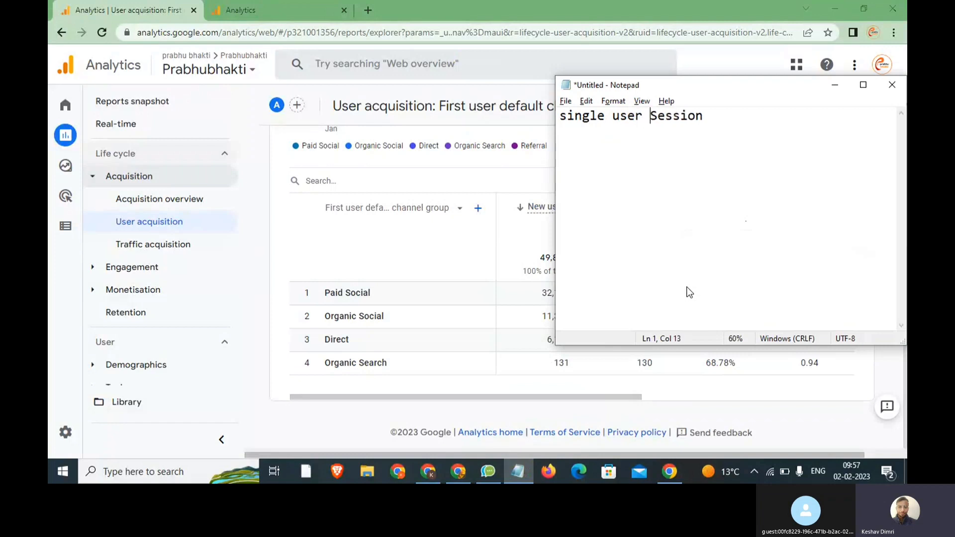
{"action": "type", "text": ">> multipl"}
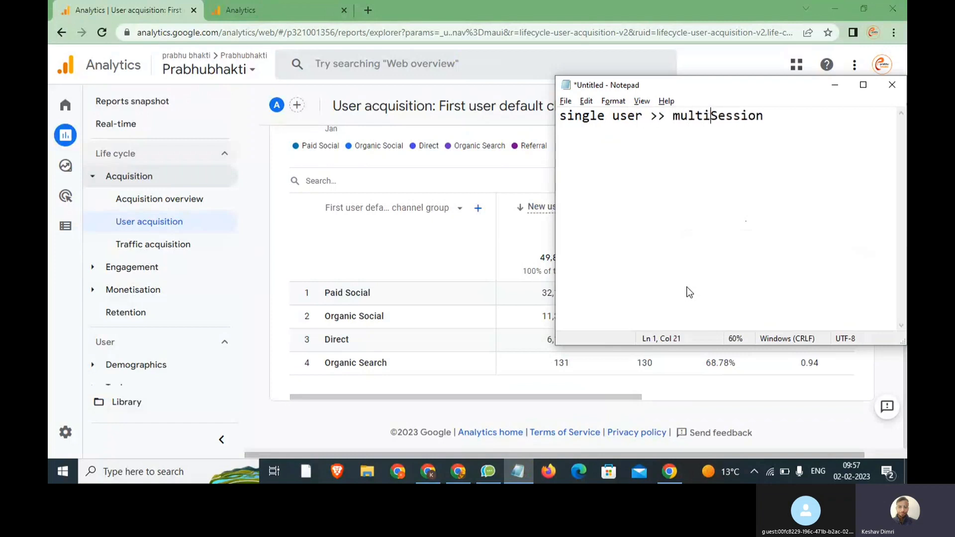
{"action": "type", "text": "e"}
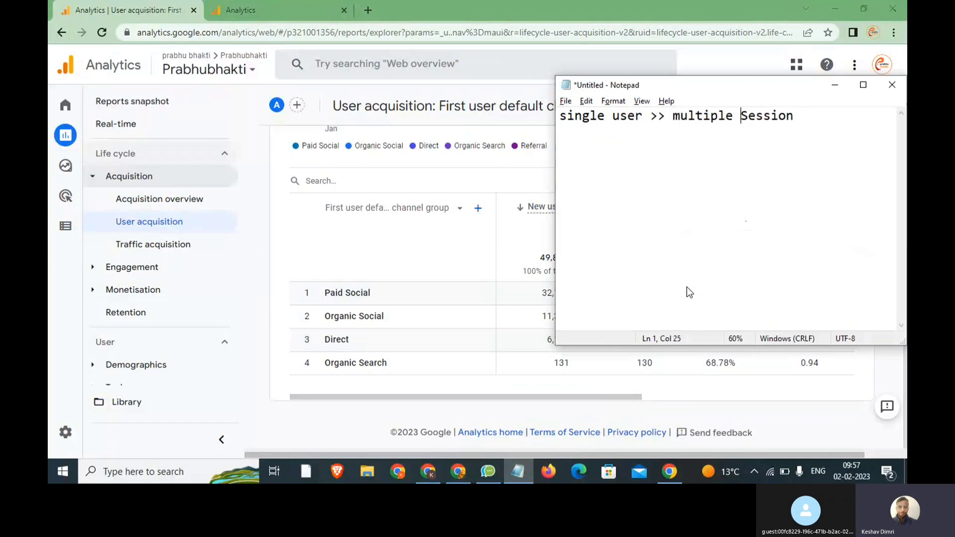
{"action": "key", "text": "End"}
- Return to the User acquisition table, review its columns from Engaged sessions per user to Total revenue, and highlight the Event count total
{"action": "key", "text": "alt+Tab"}
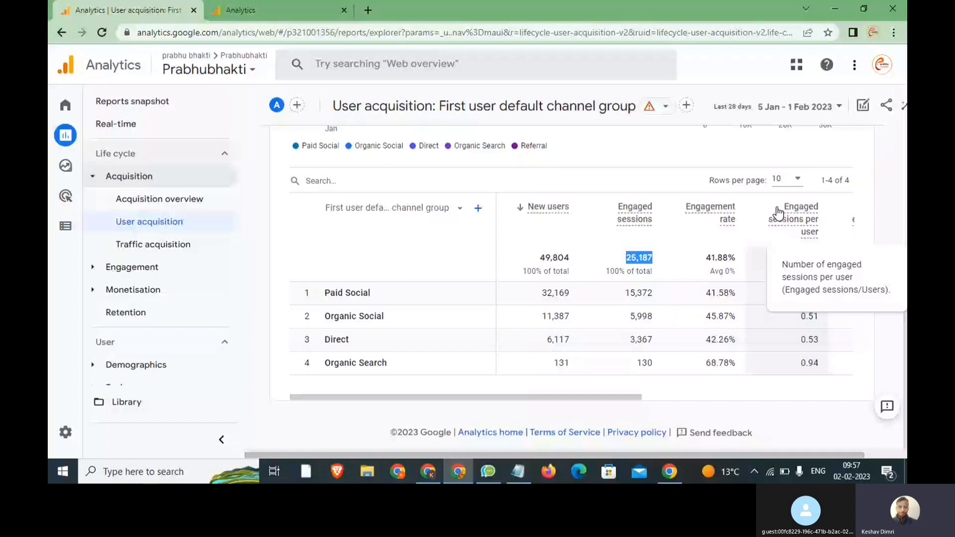
{"action": "left_click_drag", "start_coordinate": [633, 397], "coordinate": [714, 398]}
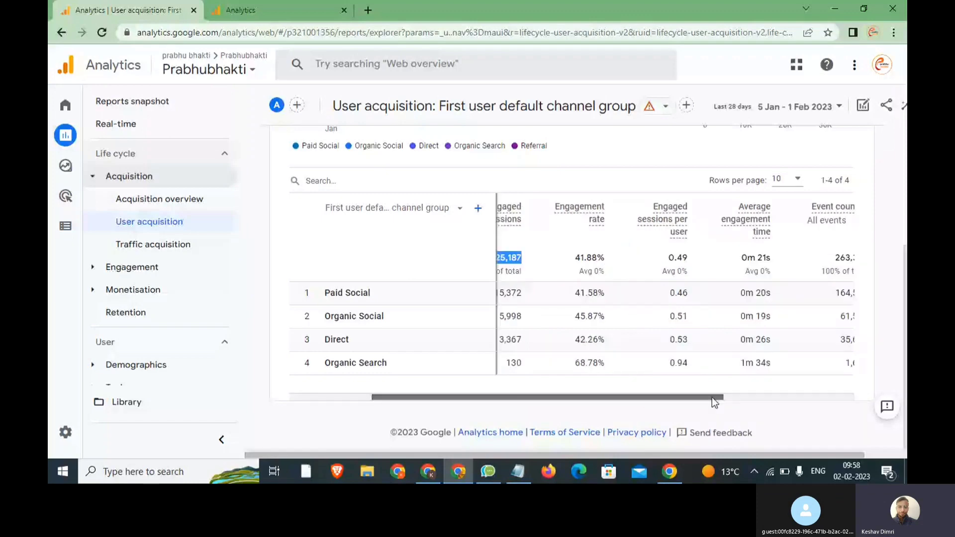
{"action": "left_click_drag", "start_coordinate": [712, 397], "coordinate": [765, 397]}
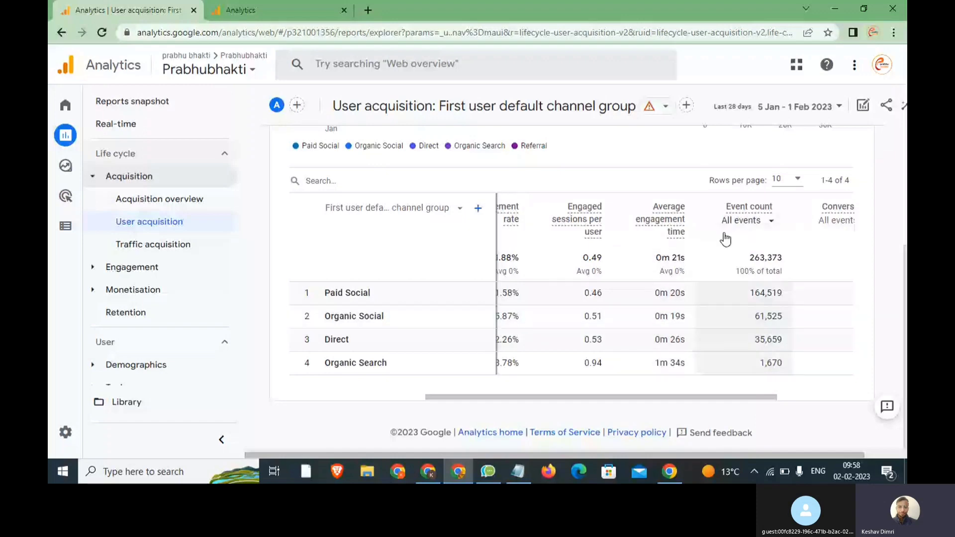
{"action": "left_click_drag", "start_coordinate": [716, 397], "coordinate": [582, 397]}
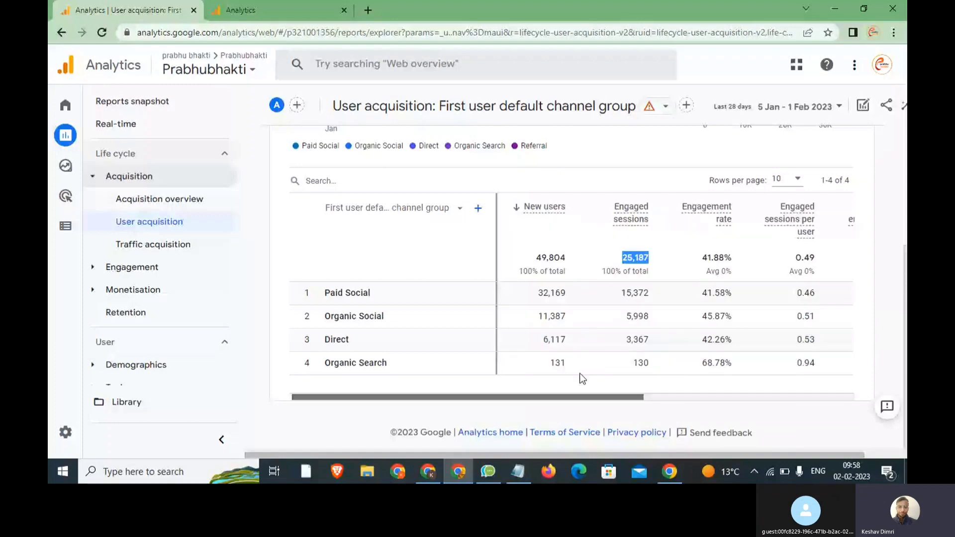
{"action": "left_click_drag", "start_coordinate": [580, 397], "coordinate": [754, 357]}
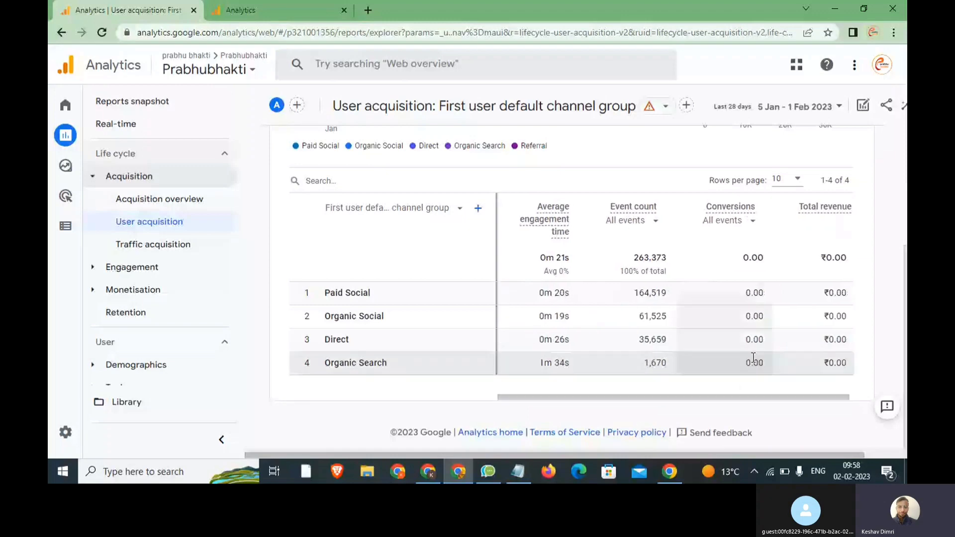
{"action": "left_click_drag", "start_coordinate": [631, 257], "coordinate": [676, 258]}
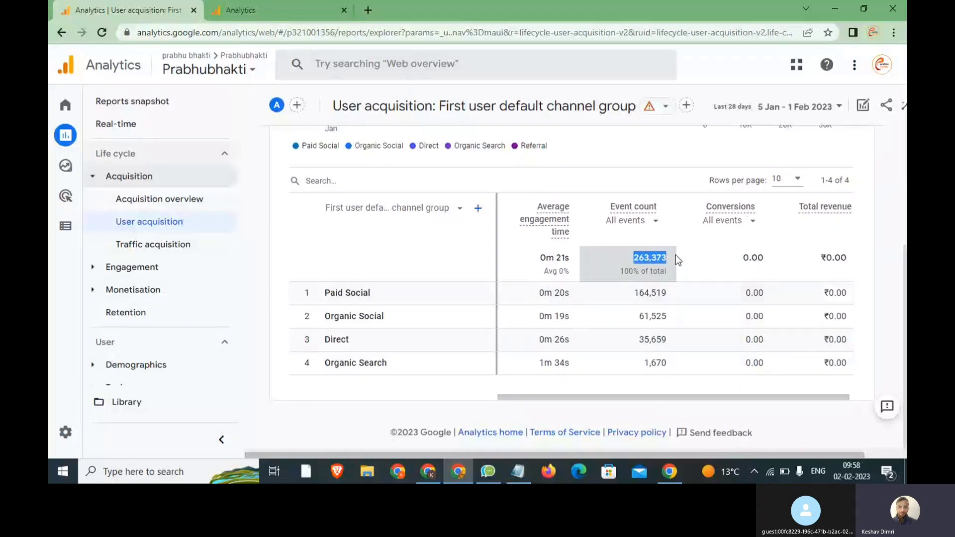
- Look through the event choices for the Event count column in the User acquisition table and leave the list without changing the selection
{"action": "left_click", "coordinate": [651, 224]}
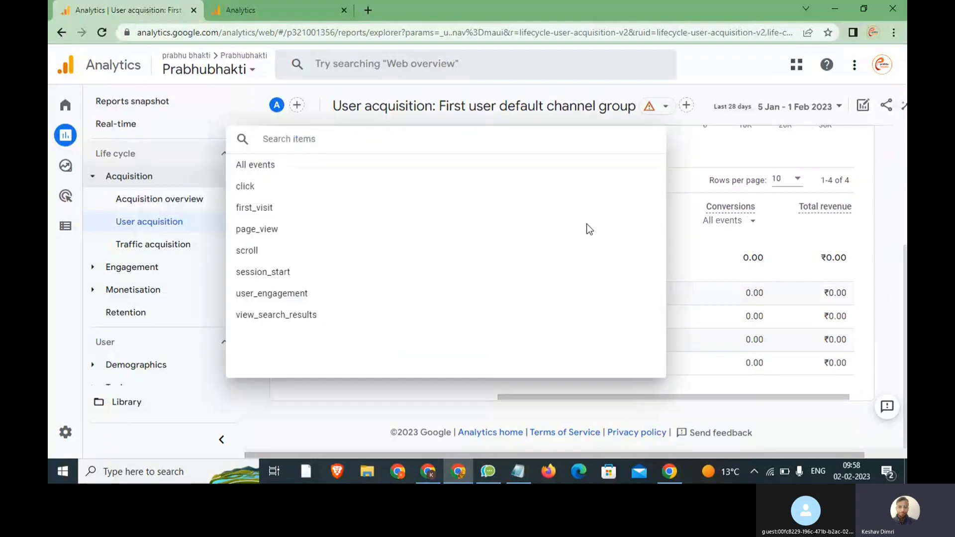
{"action": "left_click", "coordinate": [284, 217]}
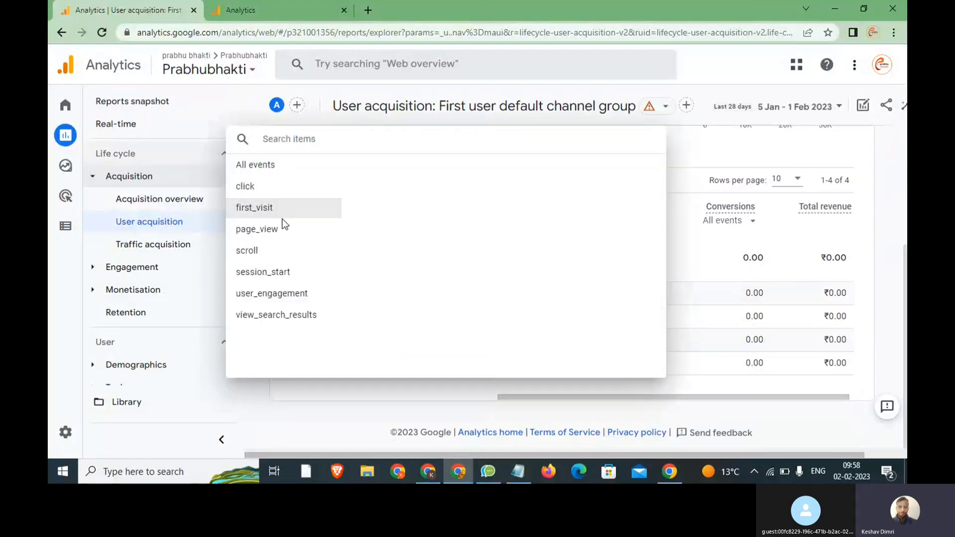
{"action": "left_click", "coordinate": [294, 280]}
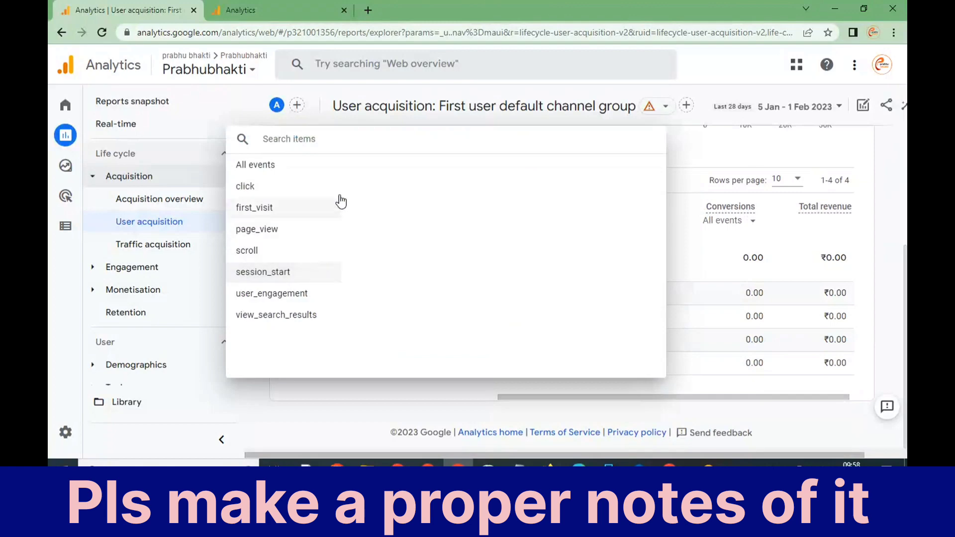
{"action": "left_click", "coordinate": [719, 163]}
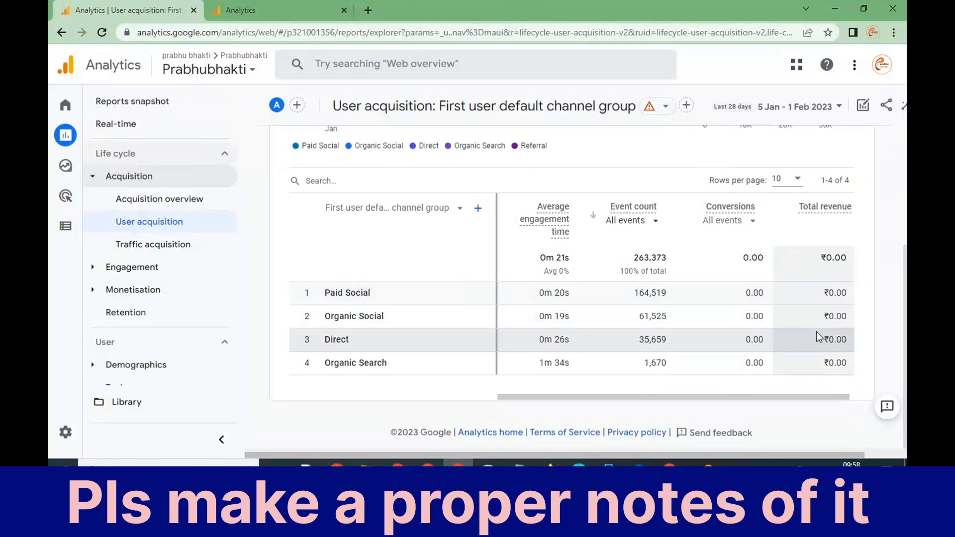
- Review the User acquisition charts again and bring the table's Engagement rate to Event count columns into view
{"action": "scroll", "coordinate": [510, 280], "scroll_direction": "up", "scroll_amount": 4}
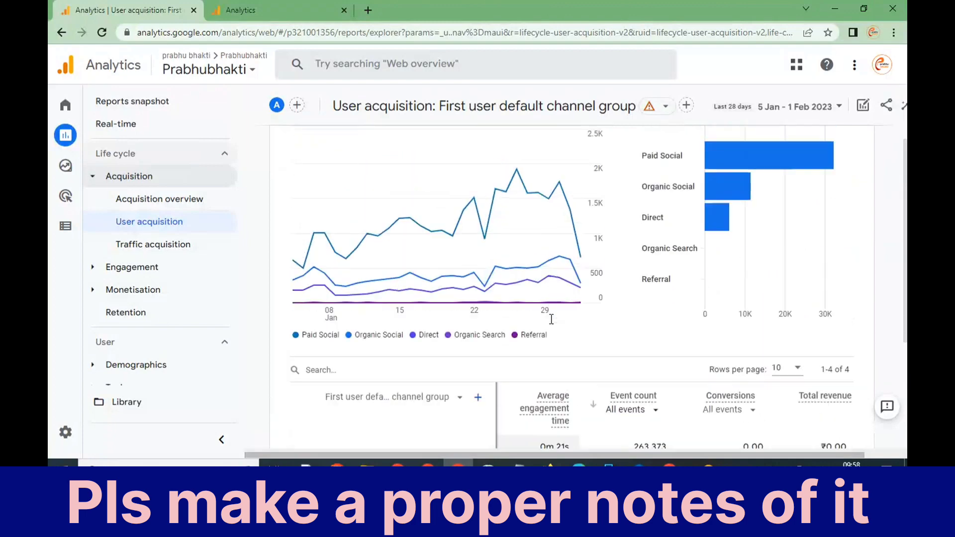
{"action": "scroll", "coordinate": [510, 280], "scroll_direction": "up", "scroll_amount": 2}
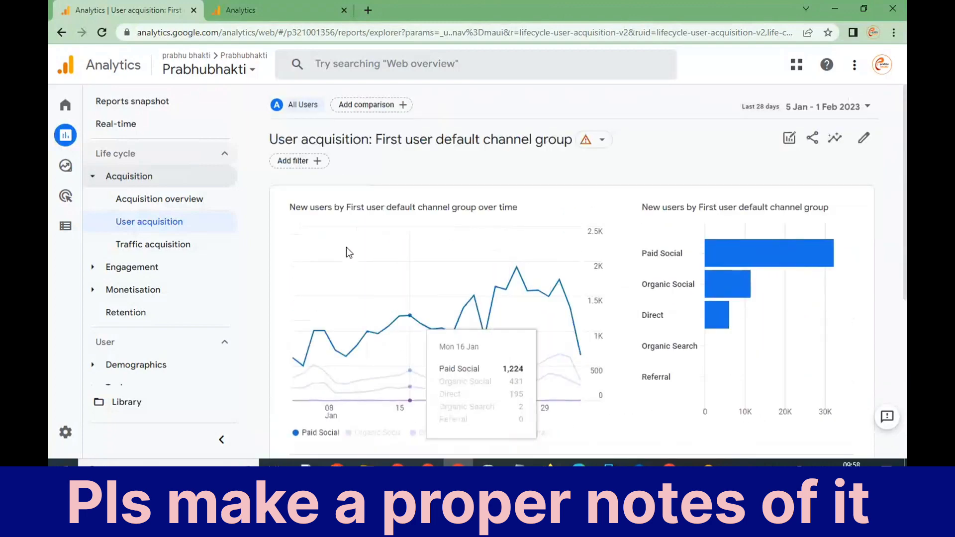
{"action": "scroll", "coordinate": [442, 294], "scroll_direction": "down", "scroll_amount": 6}
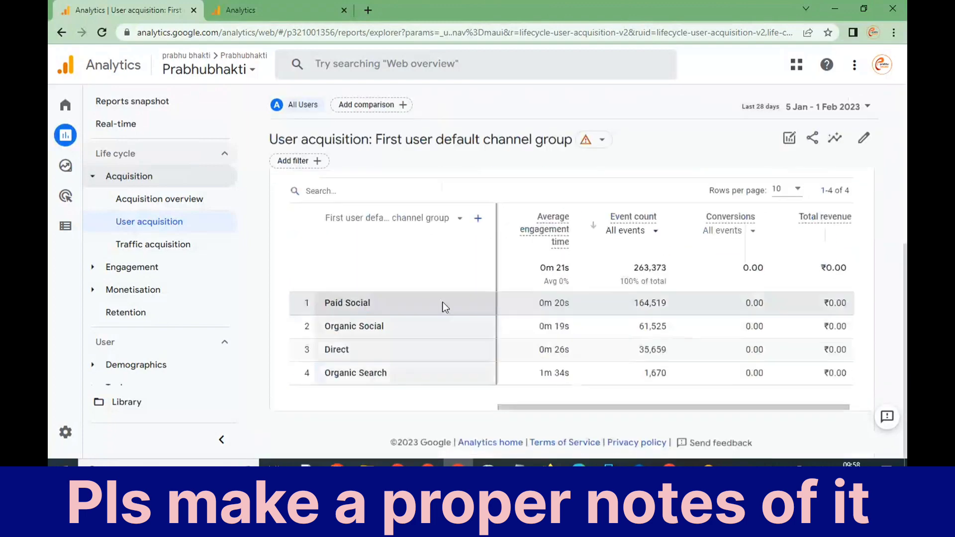
{"action": "left_click_drag", "start_coordinate": [553, 407], "coordinate": [434, 407]}
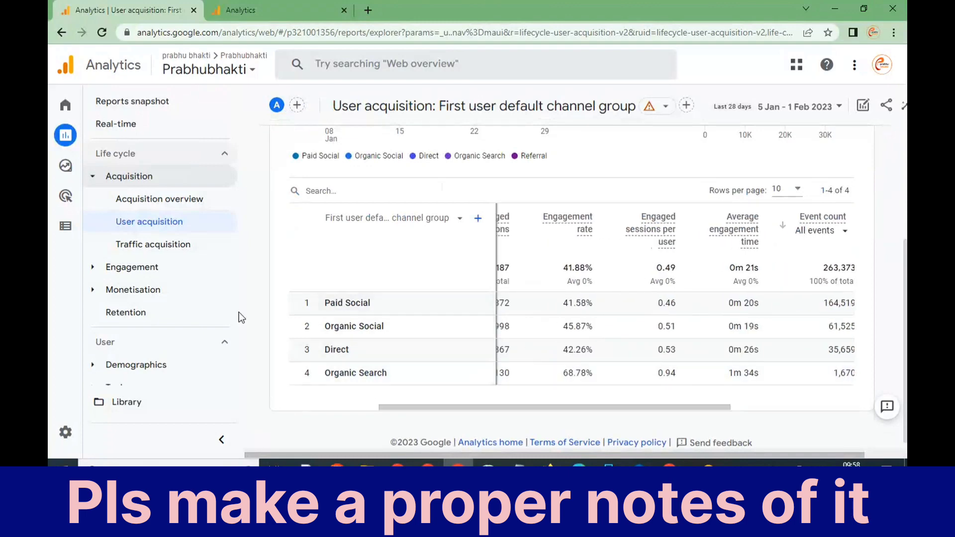
- Open the Traffic acquisition report and highlight part of the title of its users-over-time chart
{"action": "left_click", "coordinate": [184, 251]}
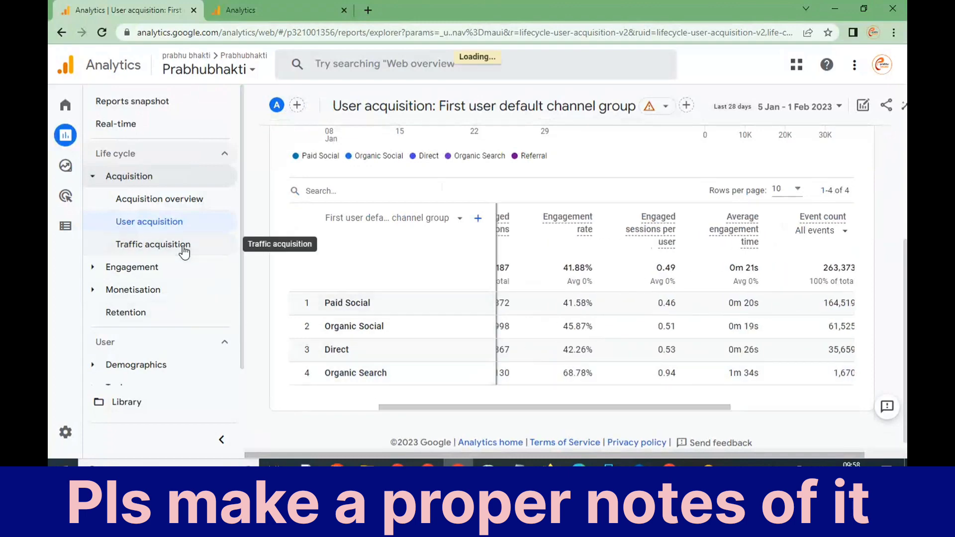
{"action": "left_click", "coordinate": [172, 246]}
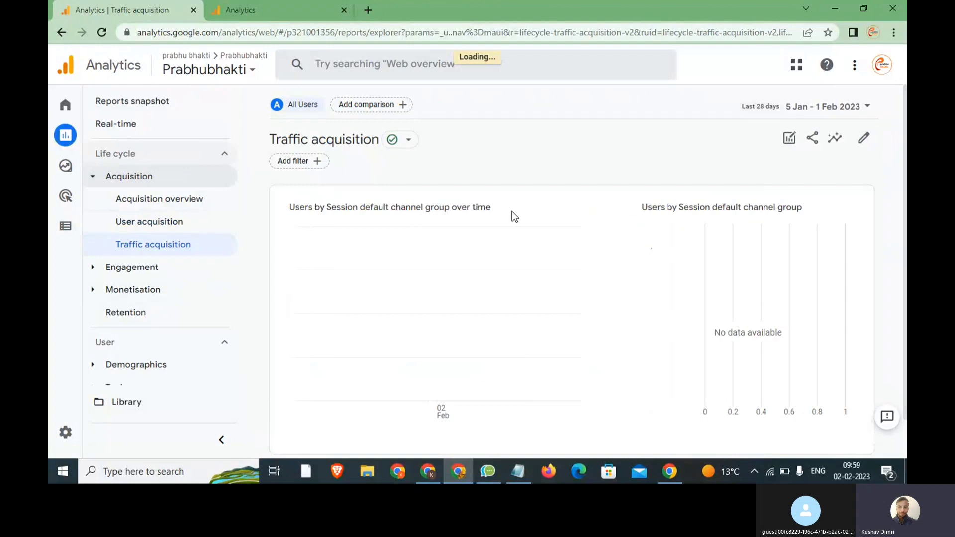
{"action": "left_click_drag", "start_coordinate": [498, 211], "coordinate": [366, 207]}
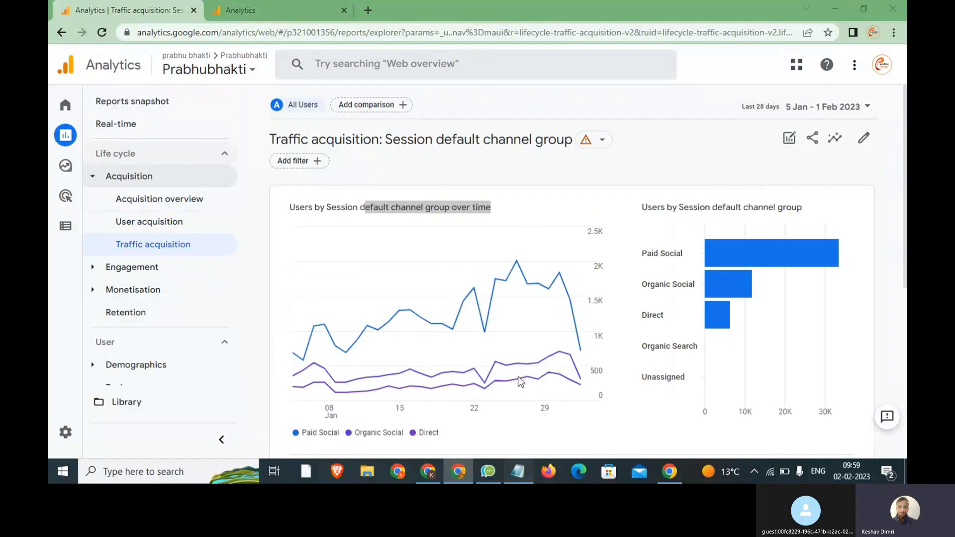
- Switch to Notepad and replace all the notes with "User >> Kahase aaya"
{"action": "key", "text": "alt+Tab"}
{"action": "key", "text": "ctrl+a"}
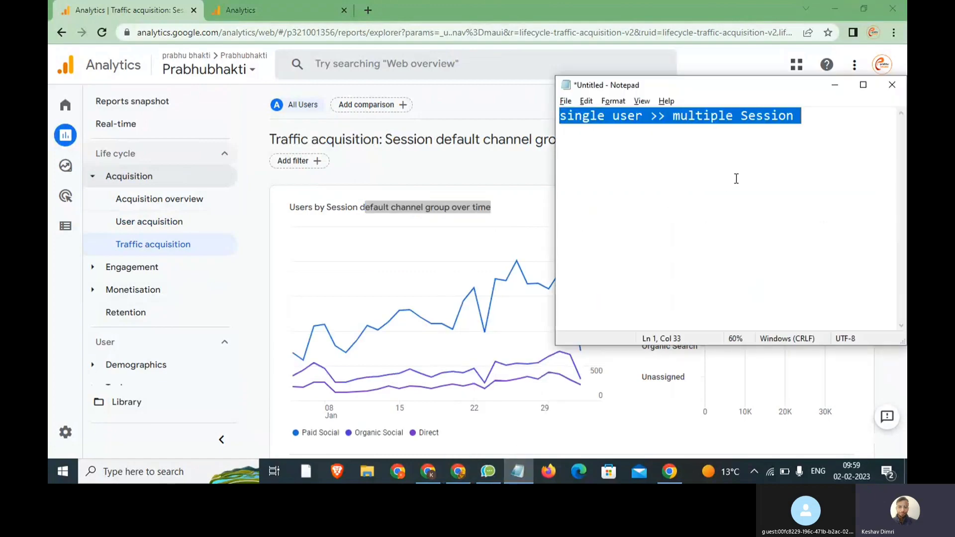
{"action": "type", "text": "User"}
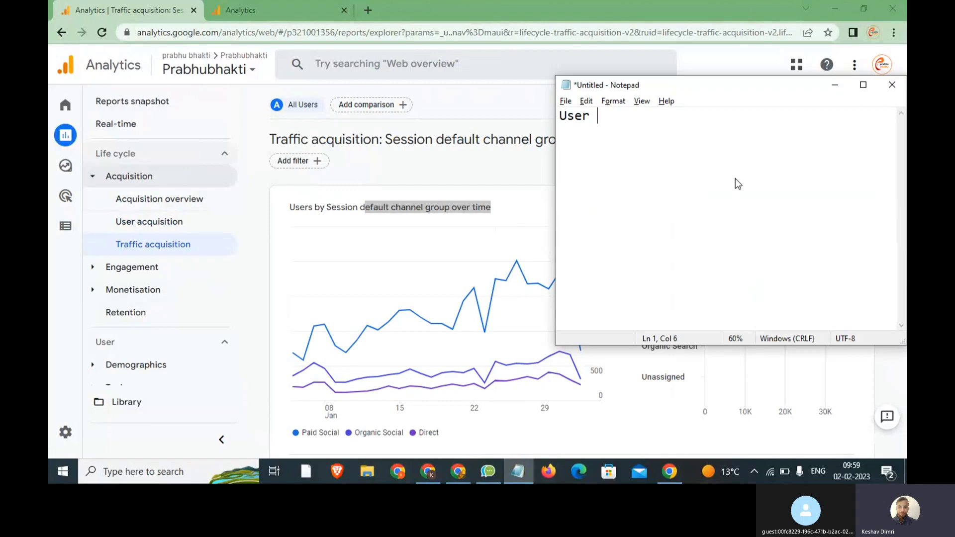
{"action": "type", "text": ">> Kahase  aaya"}
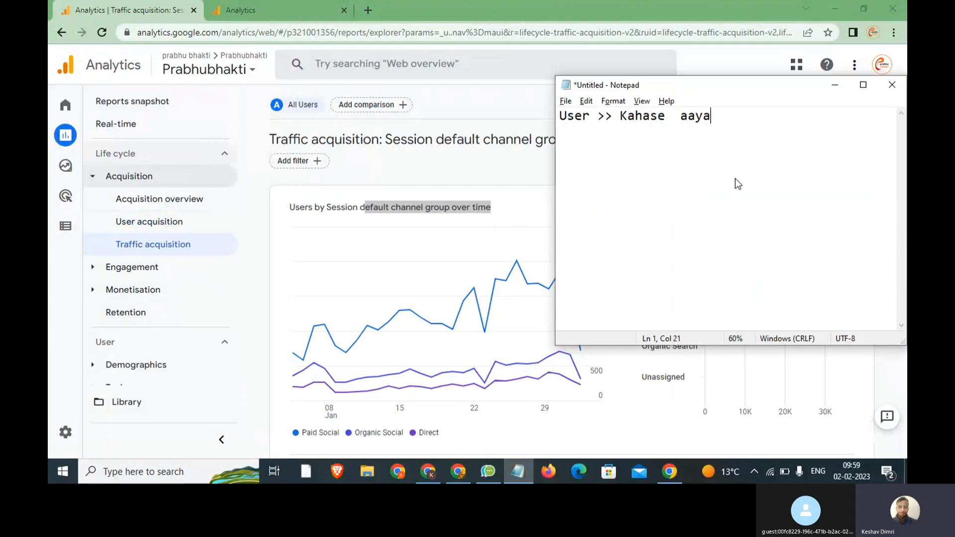
- Add the line "user >> Sessions start >> Yme" two blank lines beneath the first note and highlight it
{"action": "key", "text": "Return"}
{"action": "key", "text": "Return"}
{"action": "key", "text": "Return"}
{"action": "type", "text": "user >> Sessions start >>"}
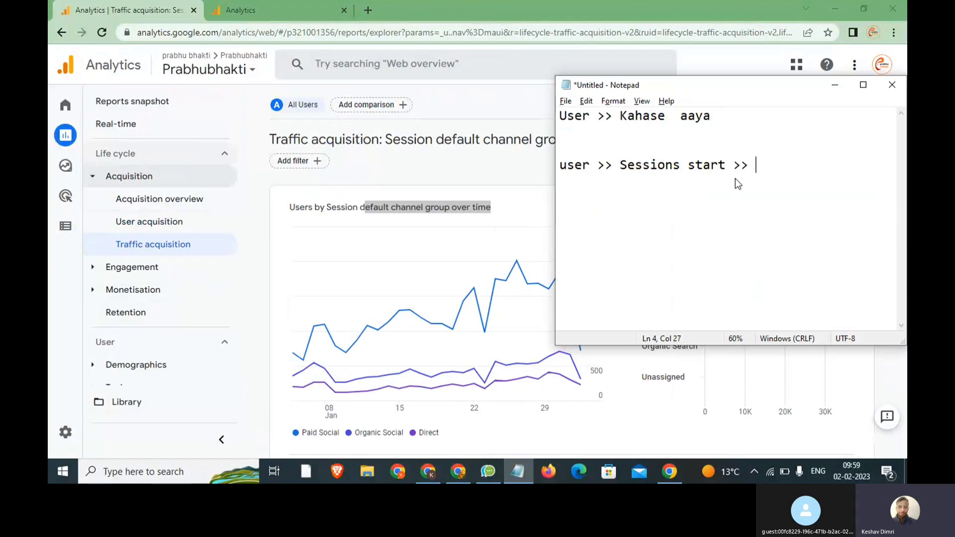
{"action": "type", "text": "Yme"}
{"action": "left_click_drag", "start_coordinate": [785, 165], "coordinate": [538, 164]}
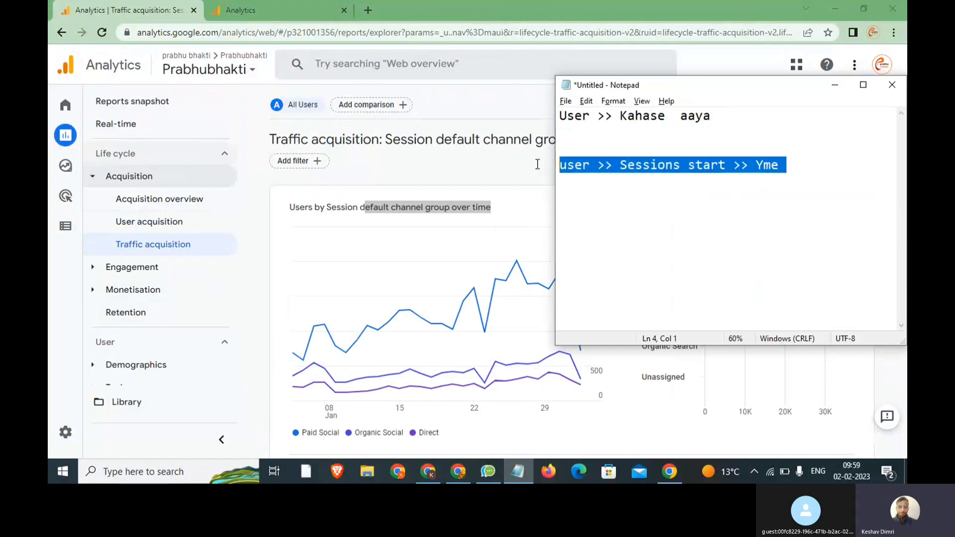
- Return to the Traffic acquisition report, highlight the users-over-time chart title and examine the daily values of its channel lines
{"action": "left_click", "coordinate": [526, 167]}
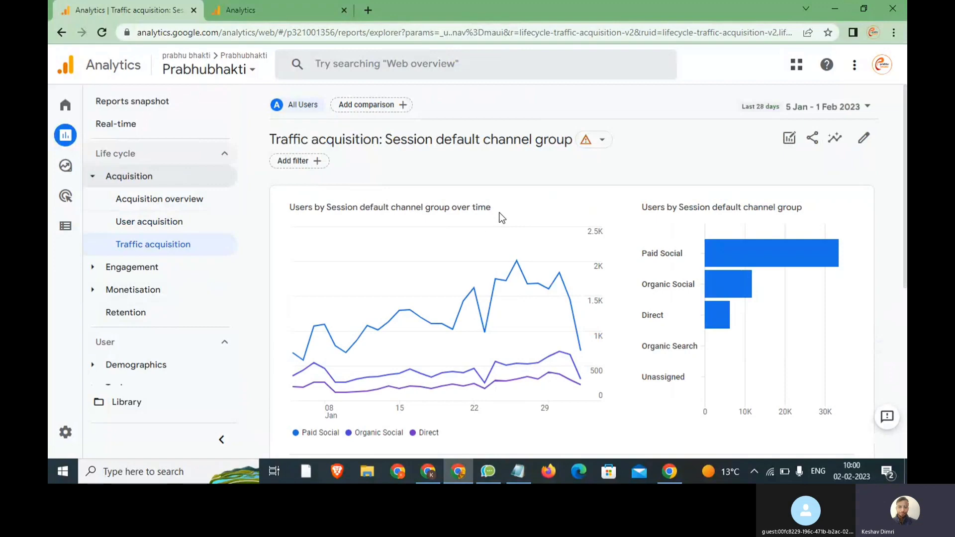
{"action": "scroll", "coordinate": [503, 217], "scroll_direction": "down", "scroll_amount": 2}
{"action": "scroll", "coordinate": [517, 199], "scroll_direction": "up", "scroll_amount": 2}
{"action": "left_click_drag", "start_coordinate": [500, 206], "coordinate": [413, 199]}
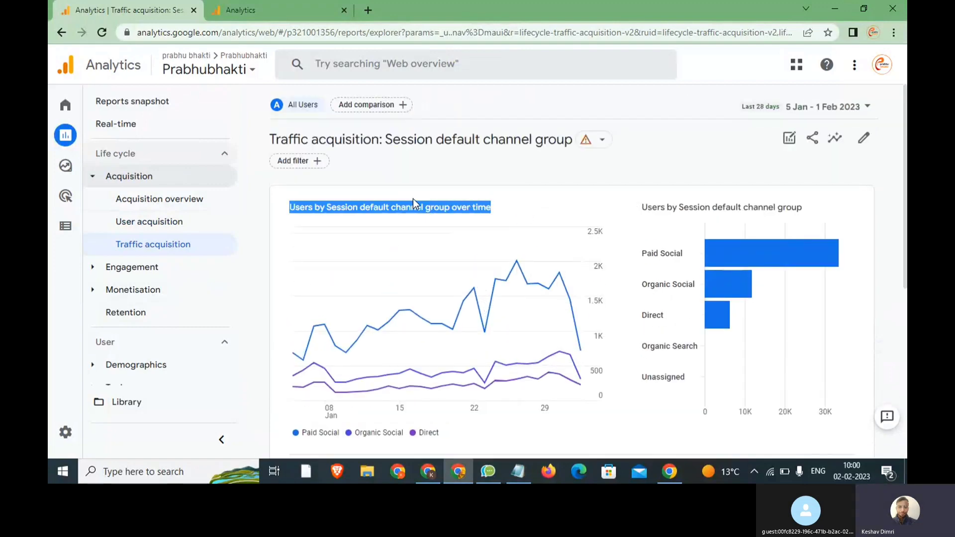
{"action": "scroll", "coordinate": [464, 214], "scroll_direction": "down", "scroll_amount": 3}
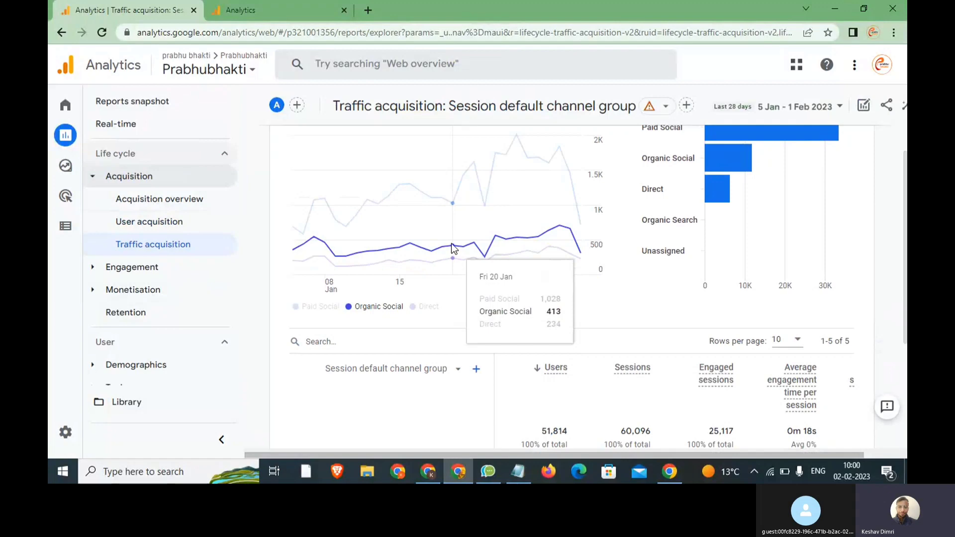
{"action": "scroll", "coordinate": [452, 244], "scroll_direction": "up", "scroll_amount": 3}
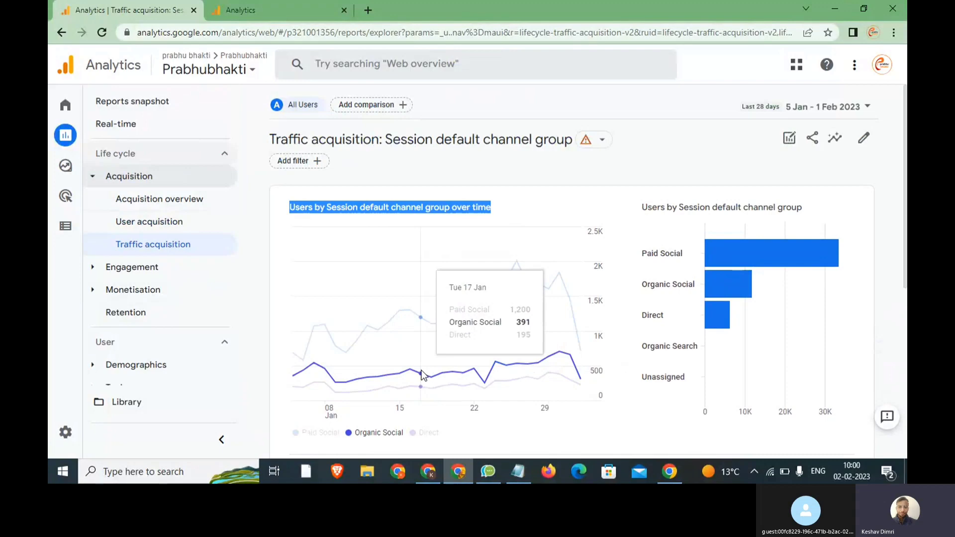
{"action": "scroll", "coordinate": [494, 180], "scroll_direction": "down", "scroll_amount": 2}
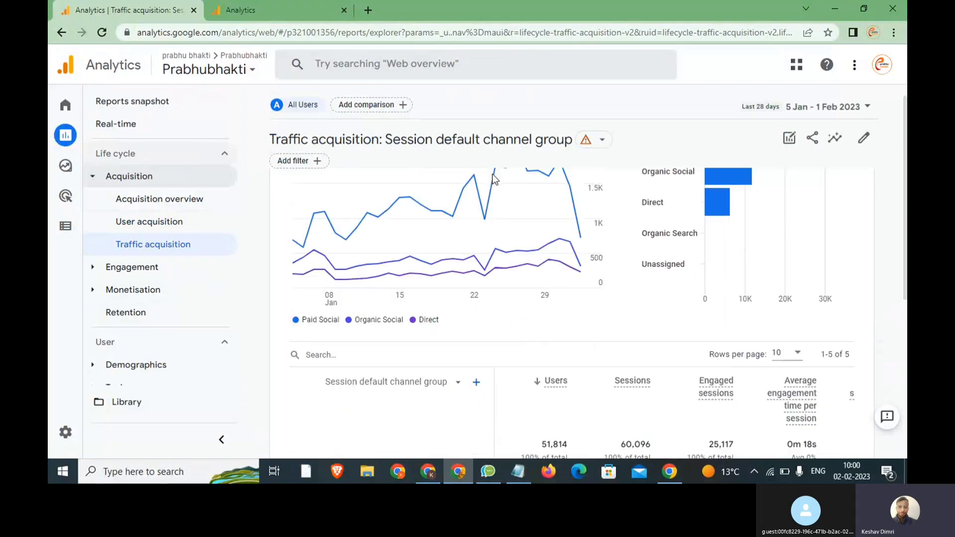
{"action": "scroll", "coordinate": [494, 179], "scroll_direction": "up", "scroll_amount": 1}
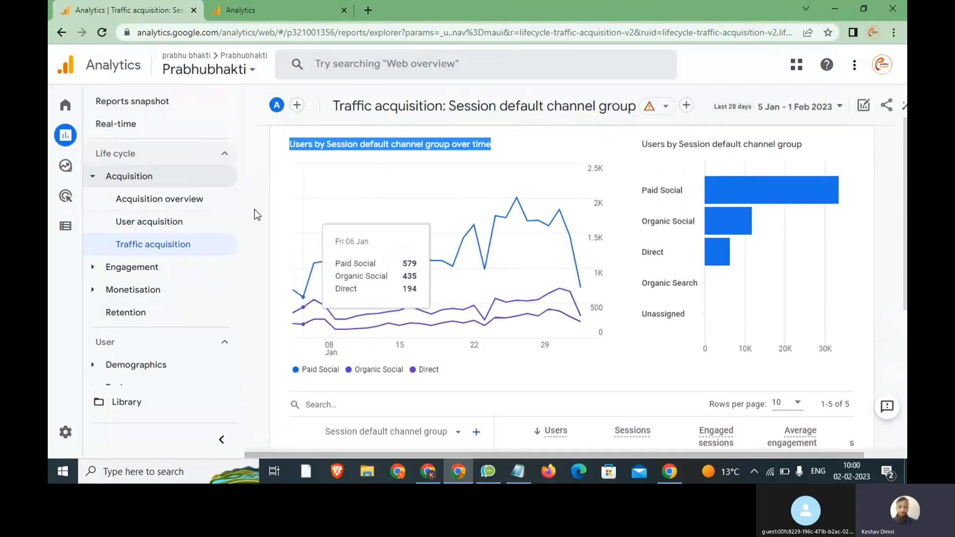
- Open the User acquisition report and examine its chart of new users by first user default channel group
{"action": "left_click", "coordinate": [166, 226]}
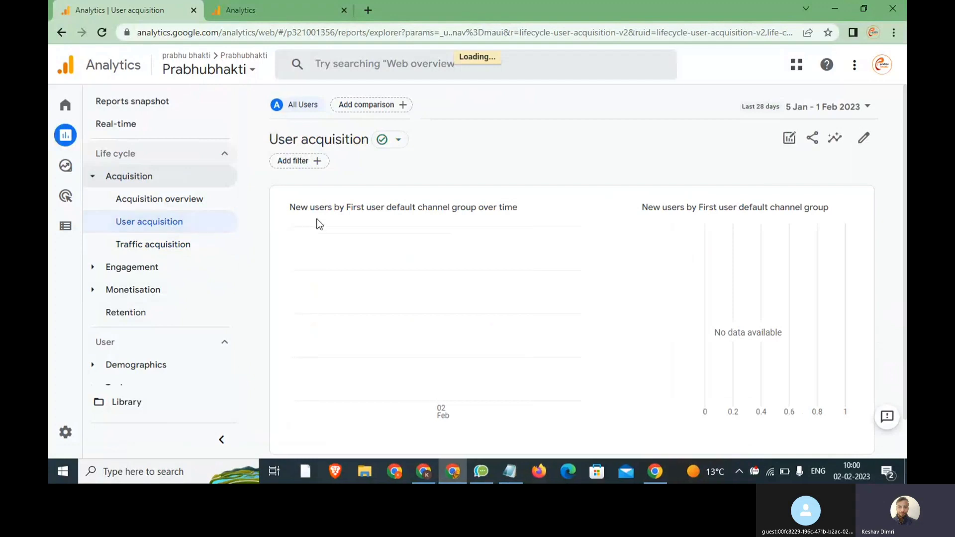
{"action": "scroll", "coordinate": [318, 219], "scroll_direction": "up", "scroll_amount": 3}
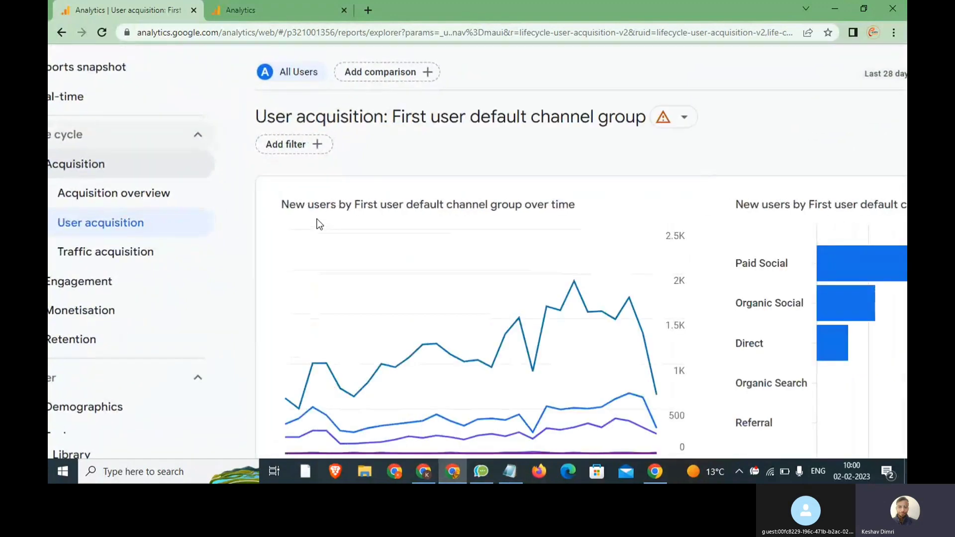
{"action": "scroll", "coordinate": [318, 219], "scroll_direction": "down", "scroll_amount": 1}
{"action": "scroll", "coordinate": [318, 219], "scroll_direction": "down", "scroll_amount": 1}
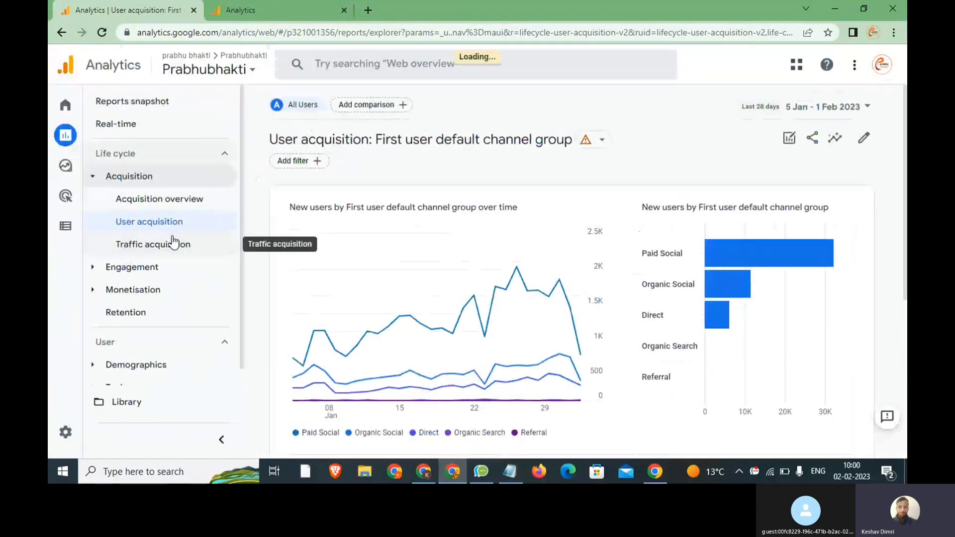
- Reopen the Traffic acquisition report, glance at the Notepad session note and examine the Paid Social and Organic Social lines in the chart
{"action": "left_click", "coordinate": [173, 243]}
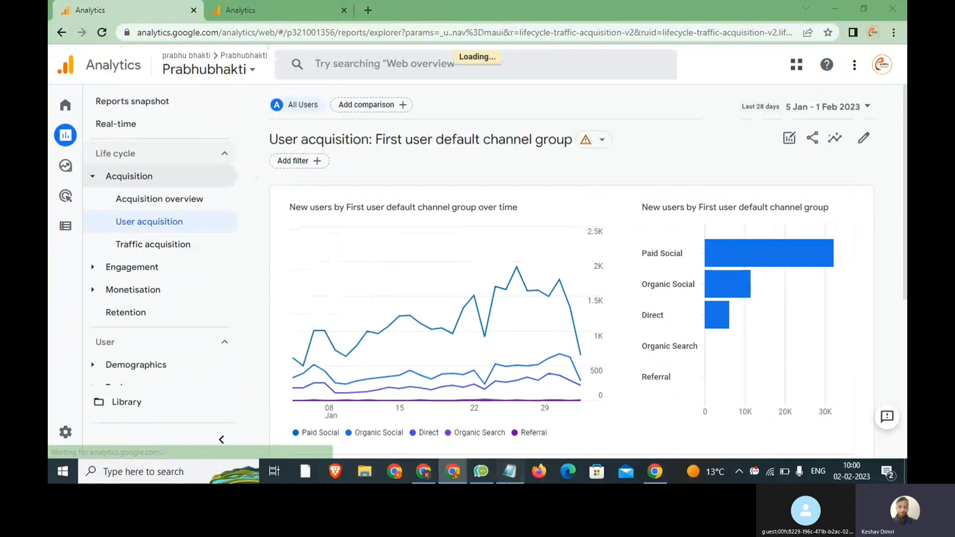
{"action": "key", "text": "alt+Tab"}
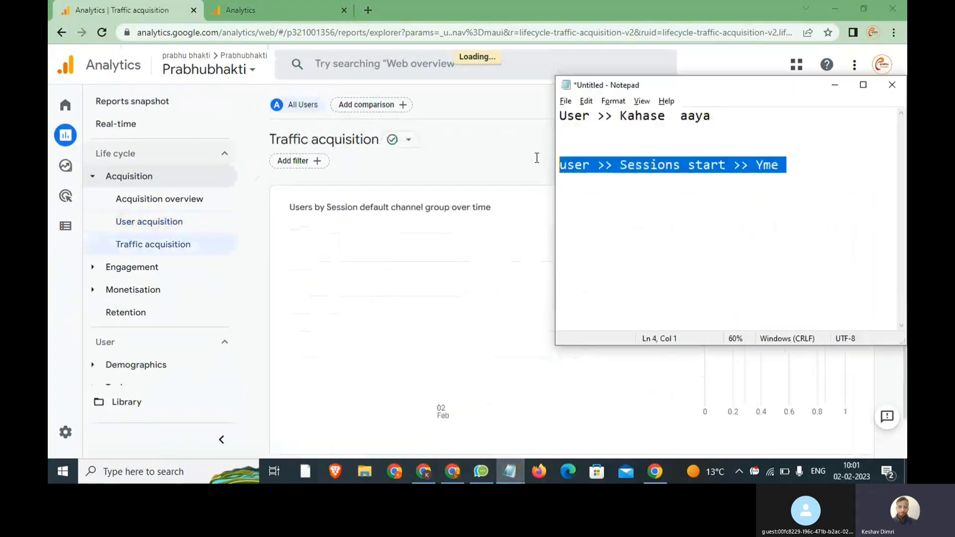
{"action": "key", "text": "alt+Tab"}
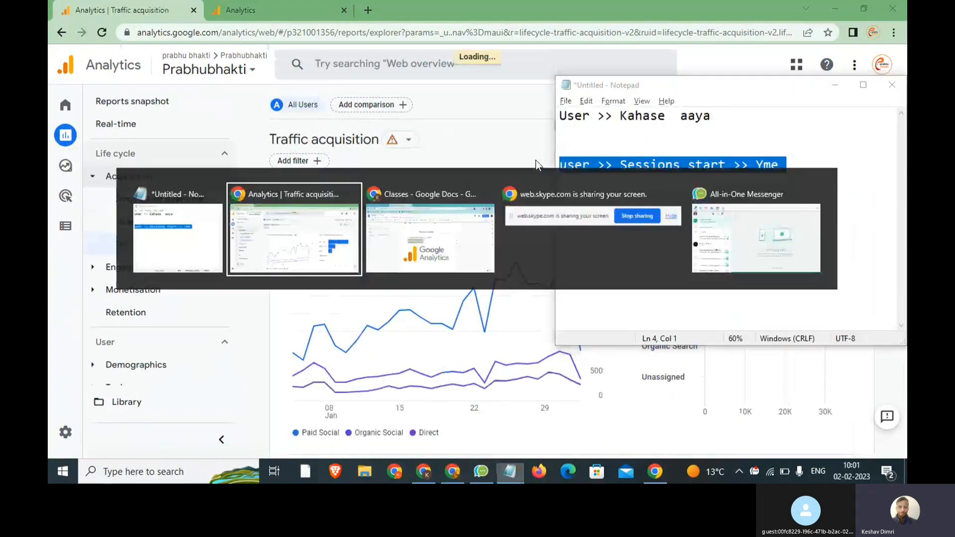
{"action": "scroll", "coordinate": [525, 190], "scroll_direction": "down", "scroll_amount": 1}
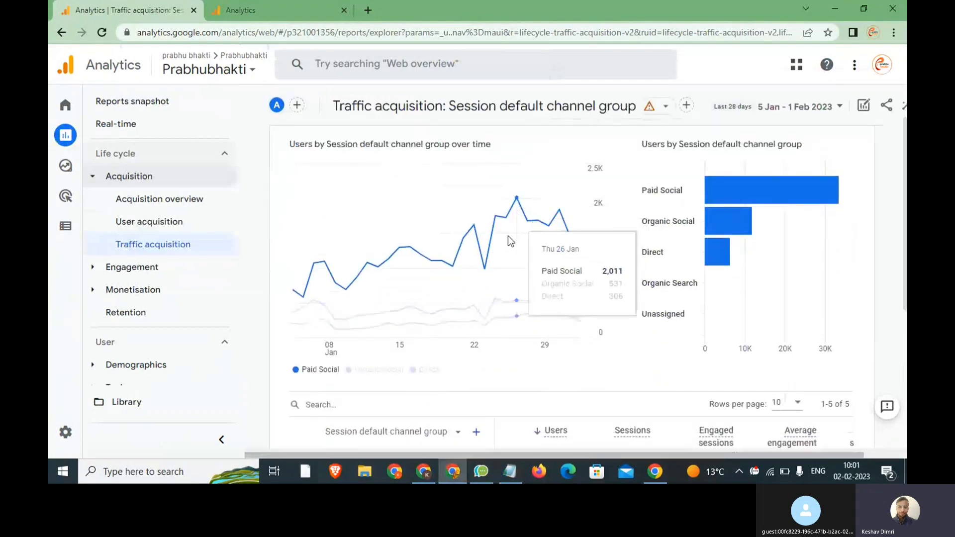
{"action": "scroll", "coordinate": [484, 293], "scroll_direction": "down", "scroll_amount": 1}
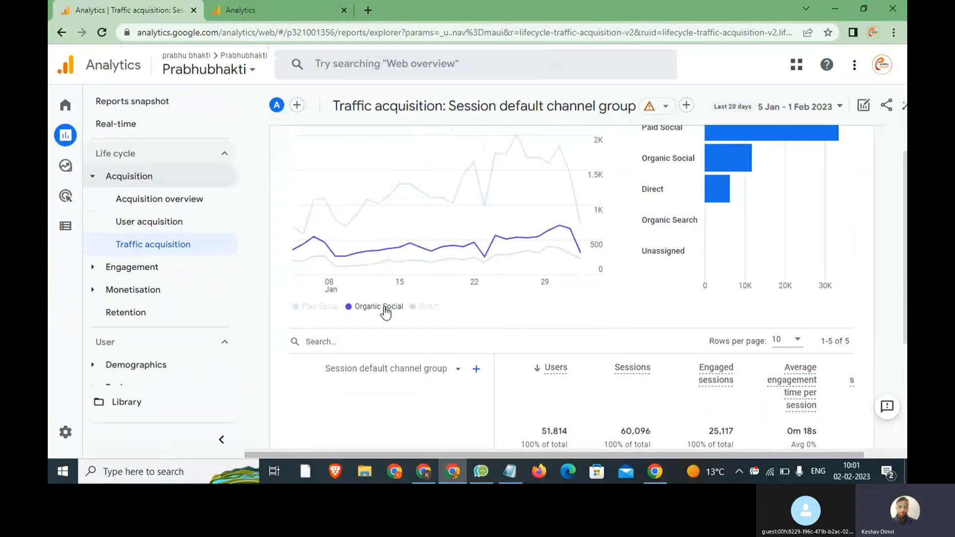
- Highlight the Users, Sessions and Engaged sessions totals in the Traffic acquisition table to compare them
{"action": "scroll", "coordinate": [498, 318], "scroll_direction": "down", "scroll_amount": 4}
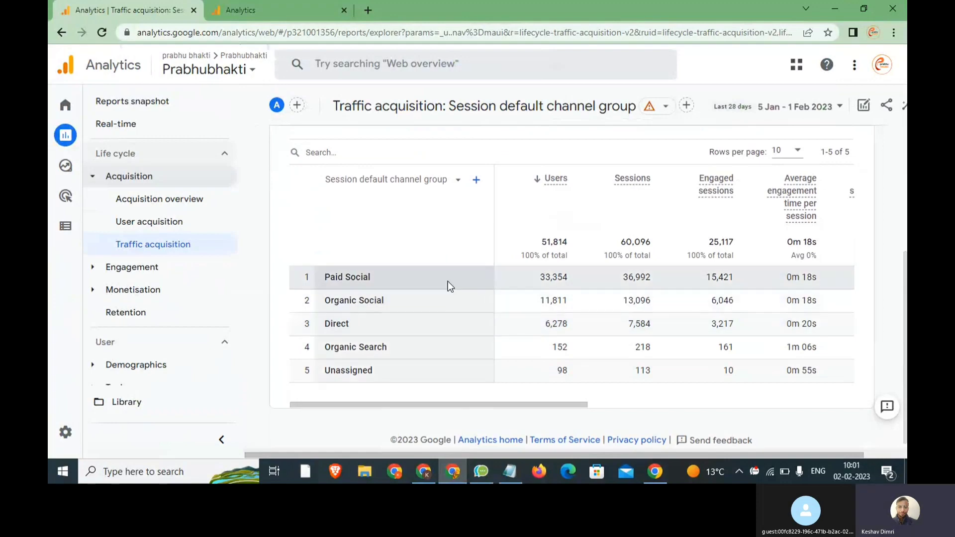
{"action": "double_click", "coordinate": [536, 240]}
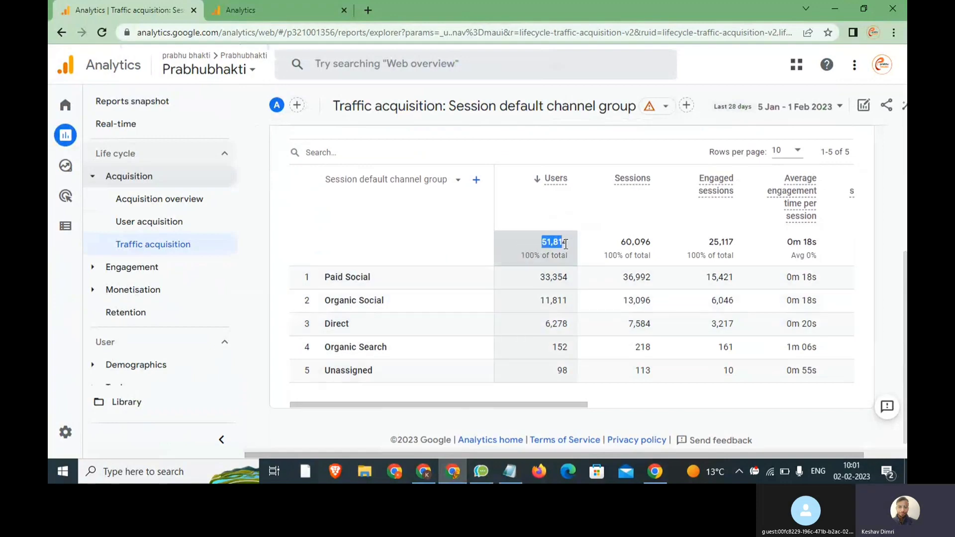
{"action": "left_click_drag", "start_coordinate": [620, 243], "coordinate": [660, 246]}
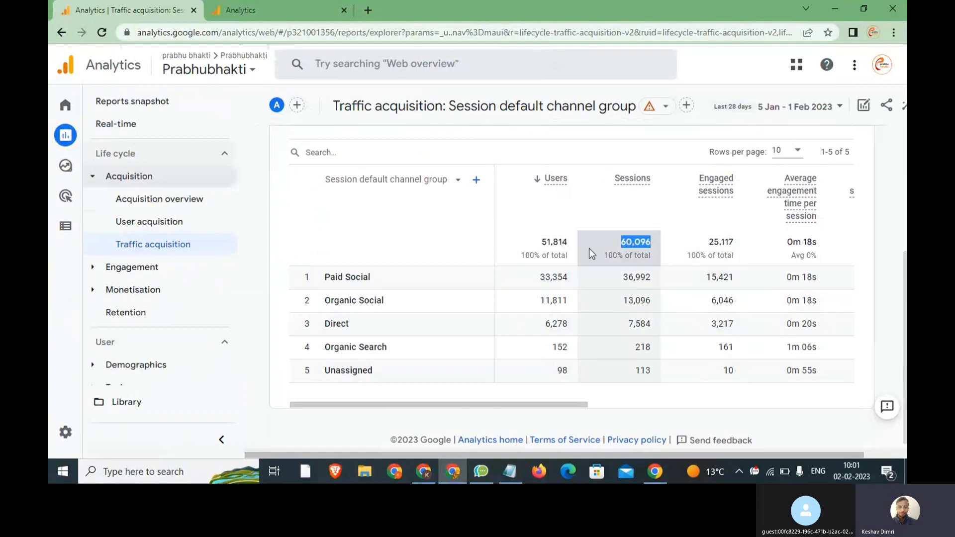
{"action": "left_click", "coordinate": [536, 243]}
{"action": "left_click_drag", "start_coordinate": [536, 242], "coordinate": [566, 241]}
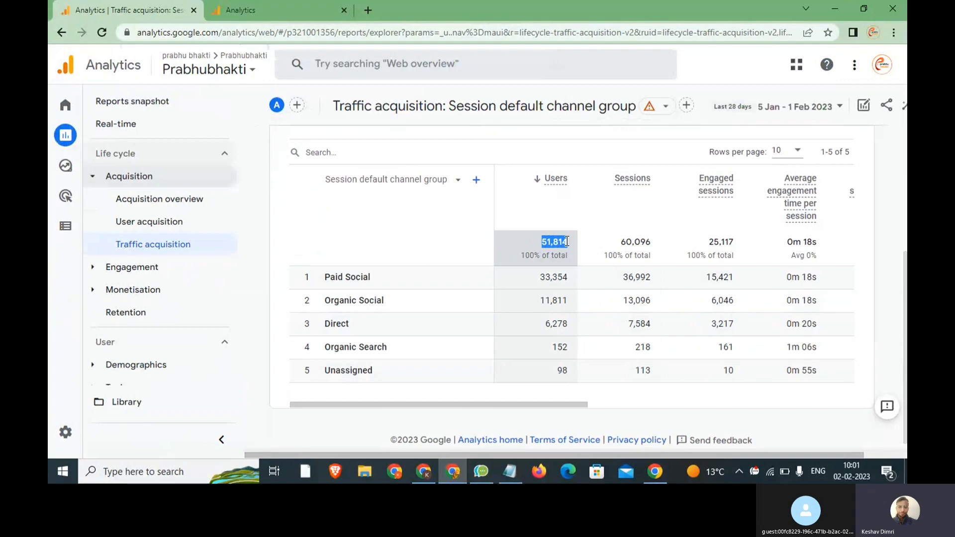
{"action": "left_click", "coordinate": [715, 240]}
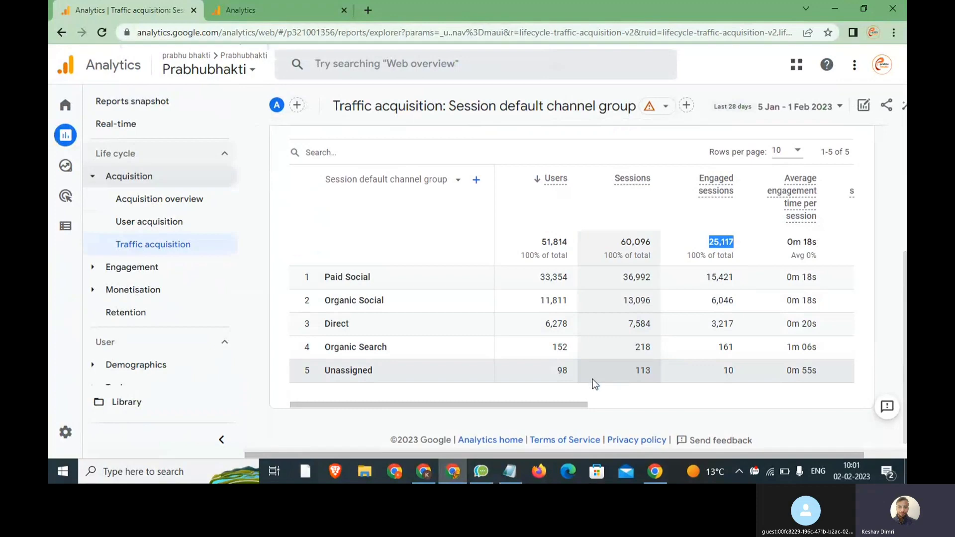
- Bring the Events per session column into view and replace the Notepad notes with "1 session >> Even"
{"action": "left_click_drag", "start_coordinate": [534, 407], "coordinate": [661, 405]}
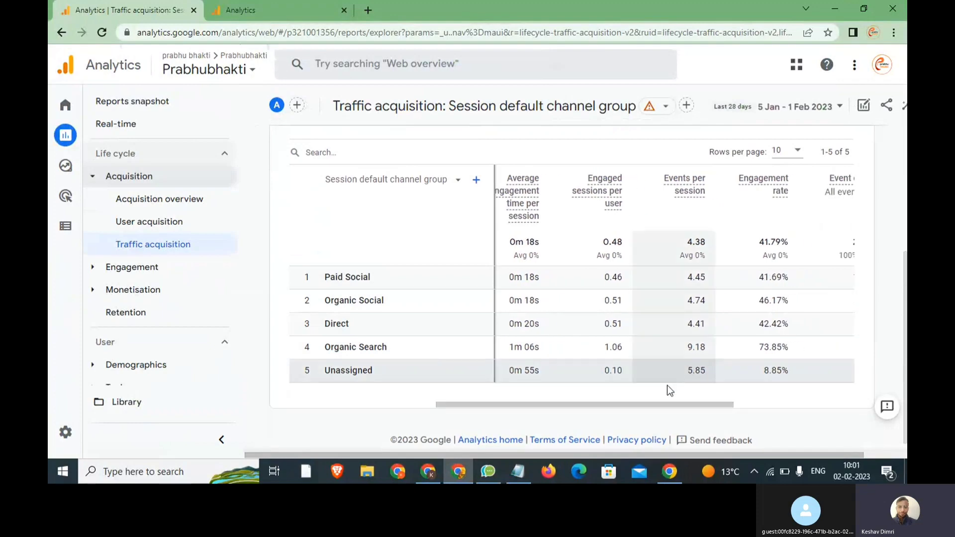
{"action": "left_click", "coordinate": [519, 470]}
{"action": "key", "text": "ctrl+a"}
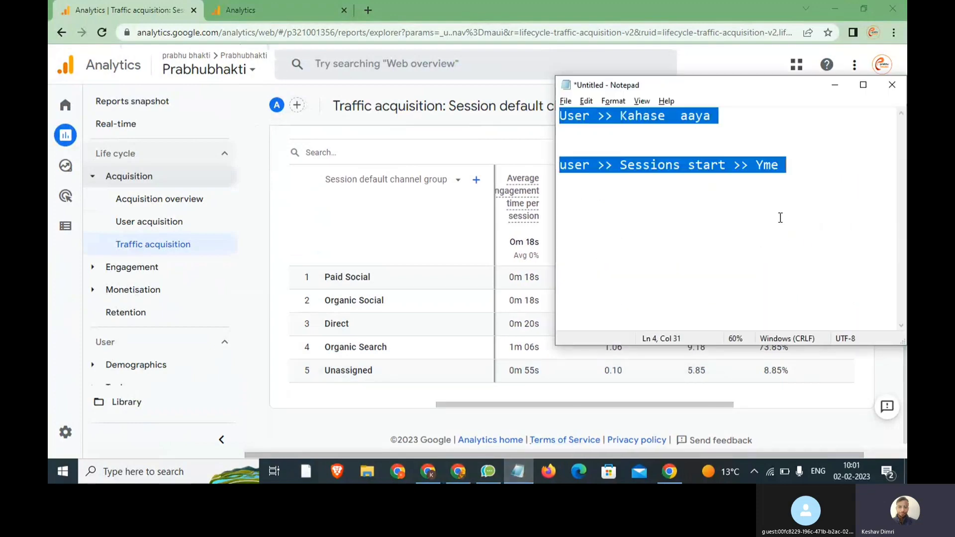
{"action": "type", "text": "1 ses"}
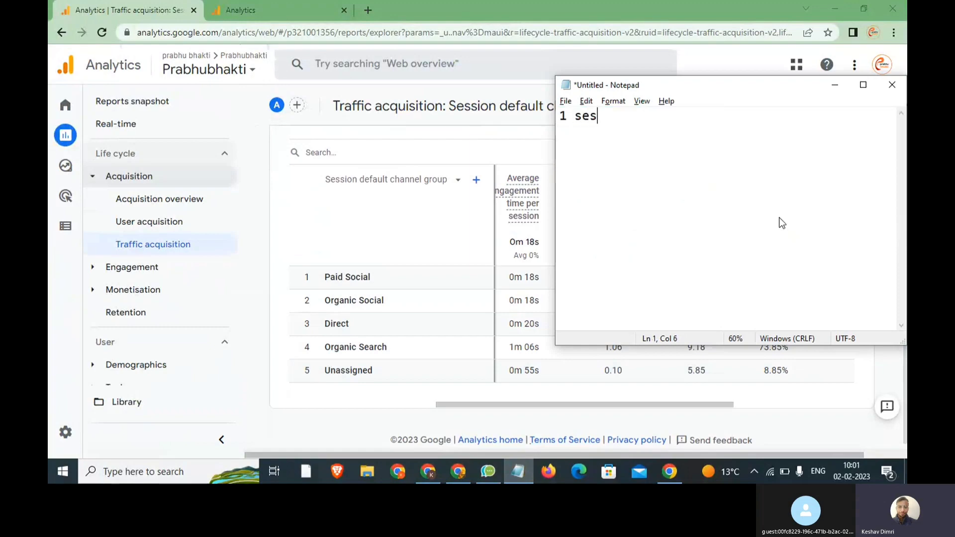
{"action": "type", "text": "sion >> Even"}
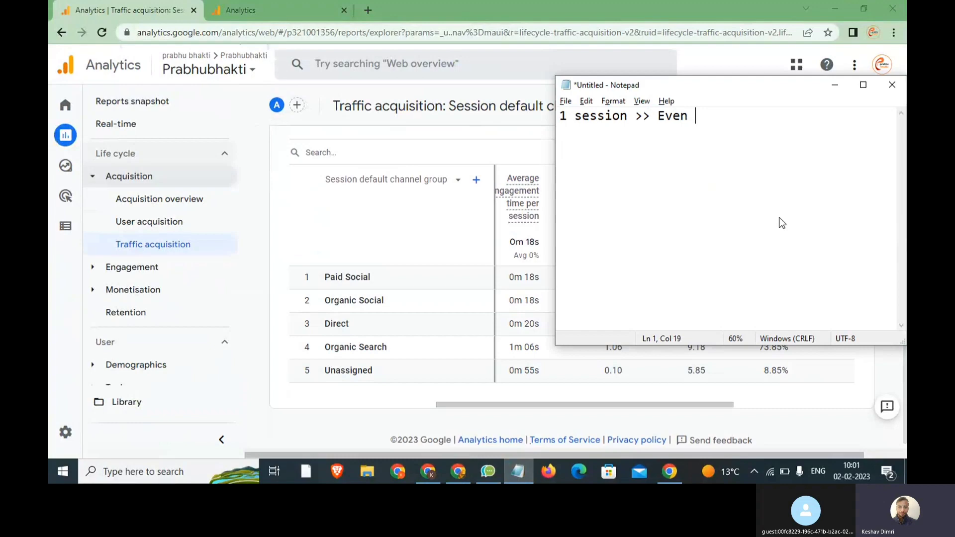
{"action": "key", "text": "alt+Tab"}
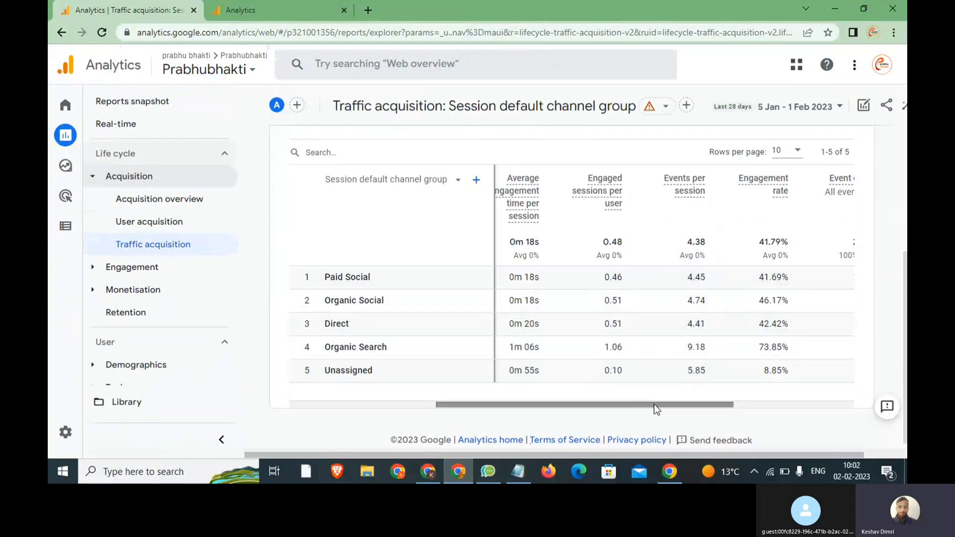
- View the table's Event count column and add the line "User >> USer (New user)" below the session note in Notepad
{"action": "left_click_drag", "start_coordinate": [656, 409], "coordinate": [718, 411]}
{"action": "left_click_drag", "start_coordinate": [758, 406], "coordinate": [695, 402]}
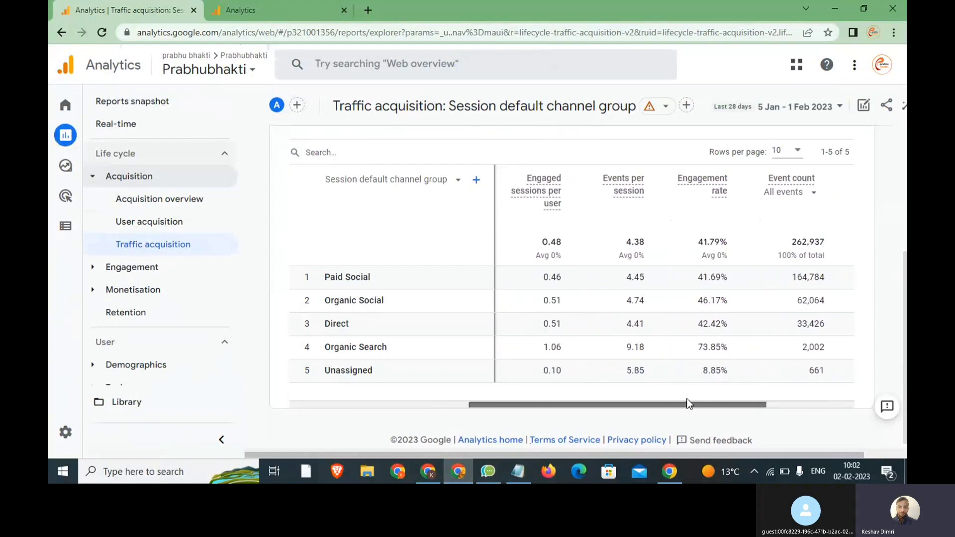
{"action": "left_click", "coordinate": [518, 471]}
{"action": "left_click_drag", "start_coordinate": [629, 117], "coordinate": [575, 111]}
{"action": "left_click", "coordinate": [753, 114]}
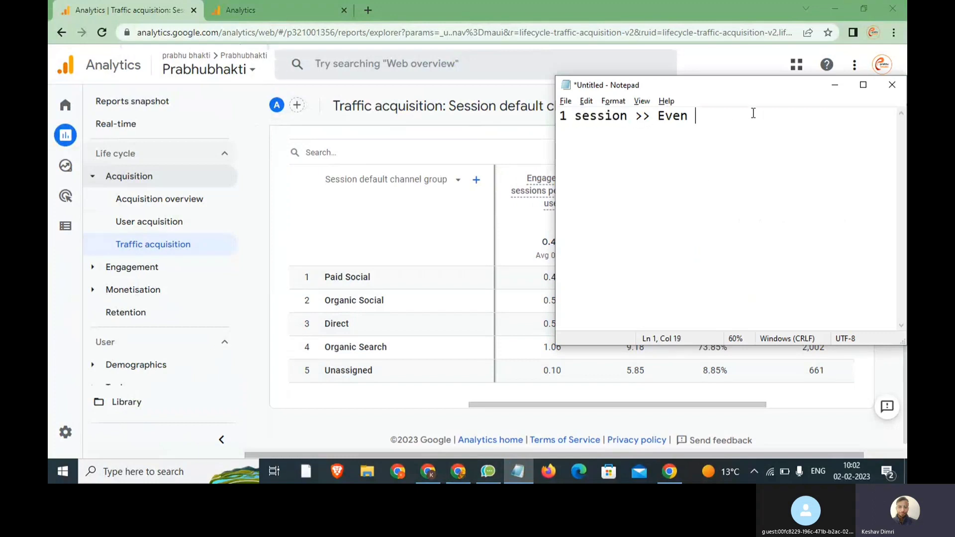
{"action": "key", "text": "Return"}
{"action": "key", "text": "Return"}
{"action": "type", "text": "User >> USer "}
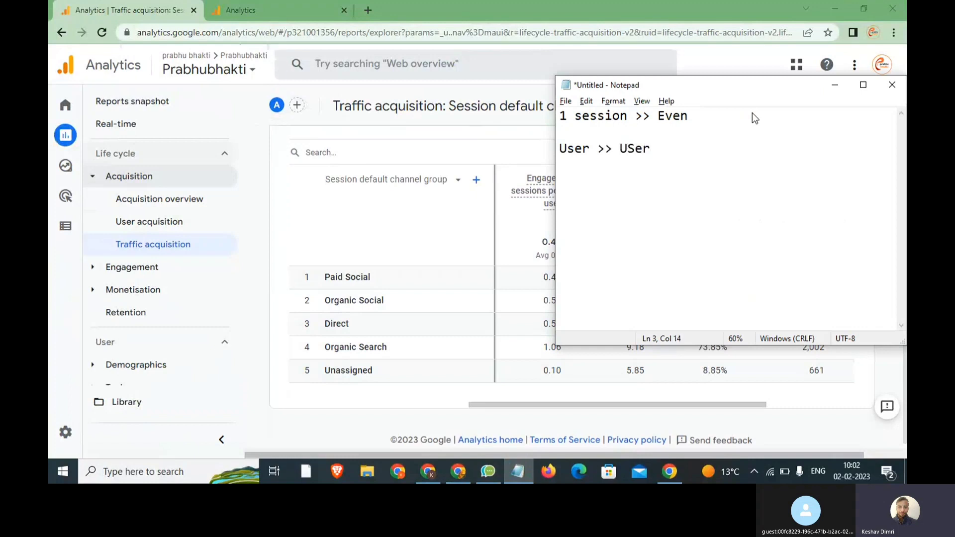
{"action": "type", "text": "(New user)"}
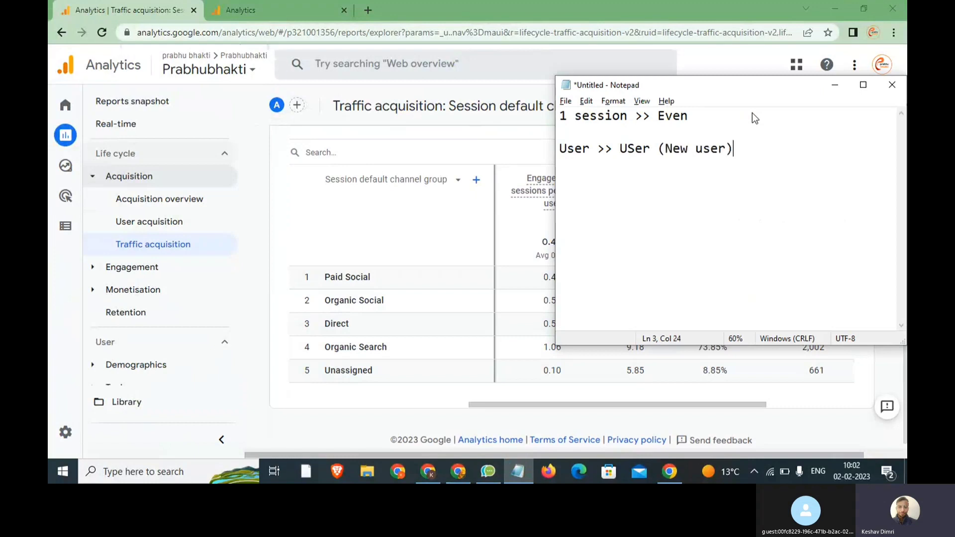
- Highlight the whole new-user line in Notepad and return to the Traffic acquisition report
{"action": "key", "text": "ctrl+shift+Left"}
{"action": "key", "text": "ctrl+shift+Left"}
{"action": "key", "text": "ctrl+shift+Left"}
{"action": "key", "text": "ctrl+shift+Left"}
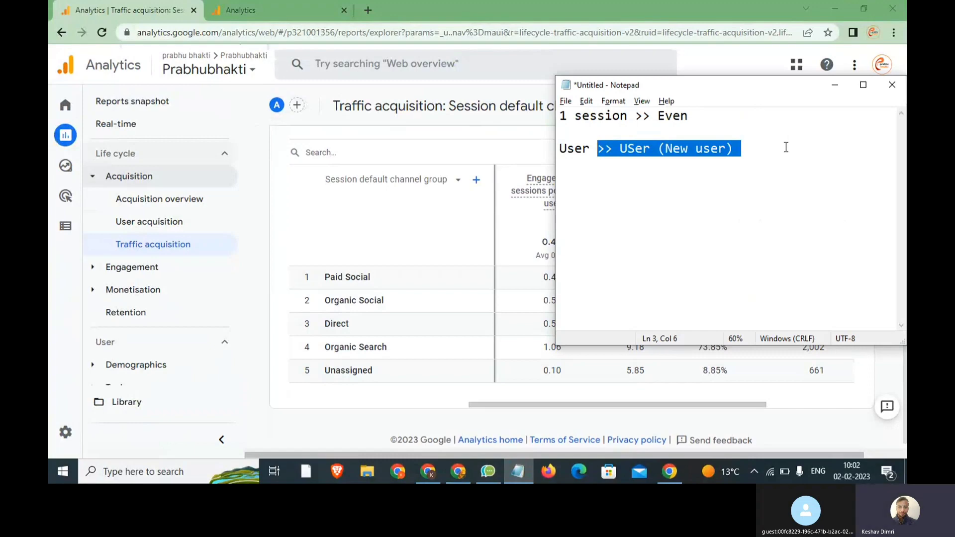
{"action": "left_click_drag", "start_coordinate": [786, 147], "coordinate": [548, 142]}
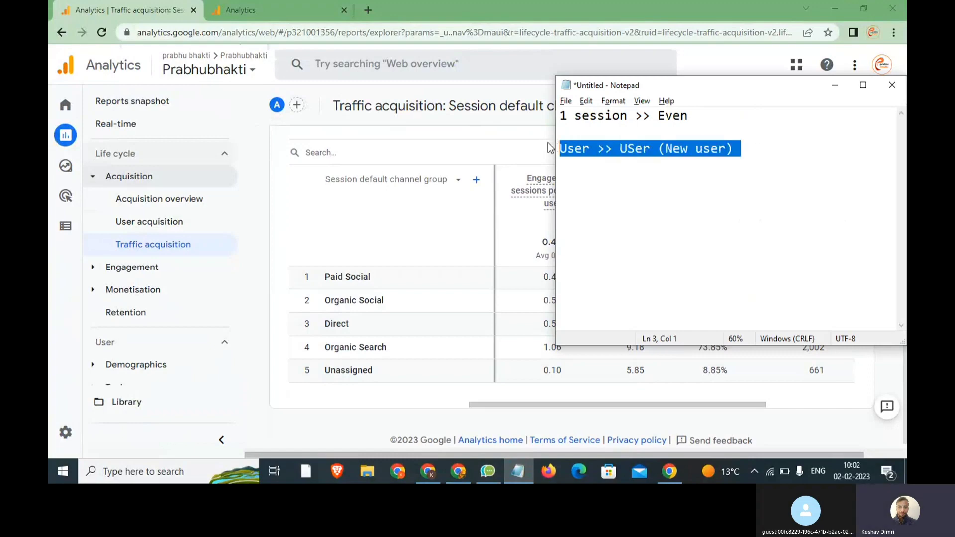
{"action": "left_click", "coordinate": [260, 153]}
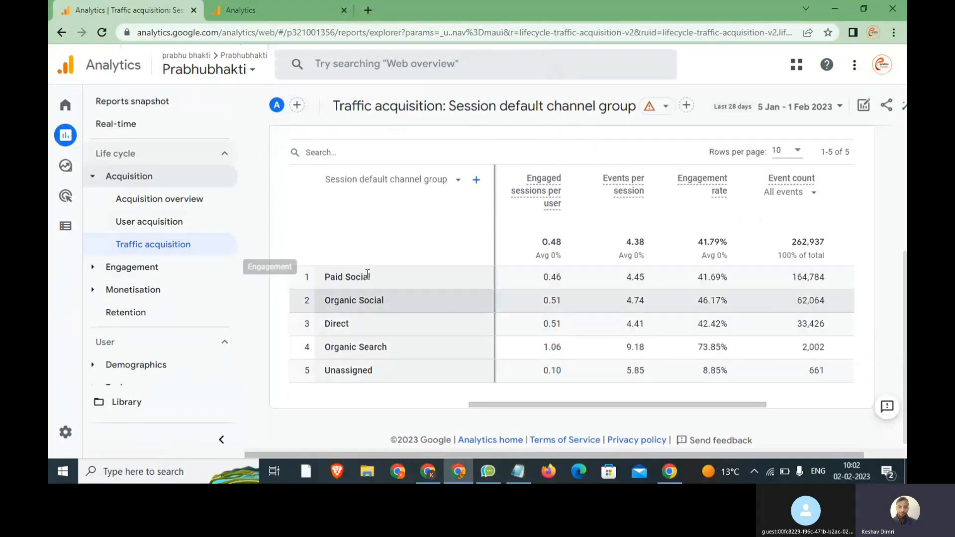
- Add the Demographics dimension Age as the secondary dimension of the Traffic acquisition table
{"action": "left_click", "coordinate": [478, 180]}
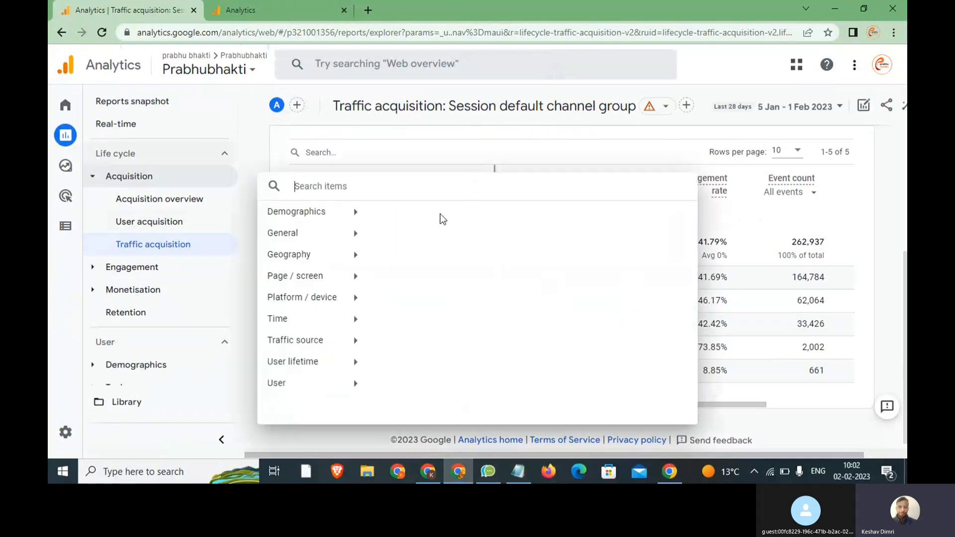
{"action": "left_click", "coordinate": [429, 149]}
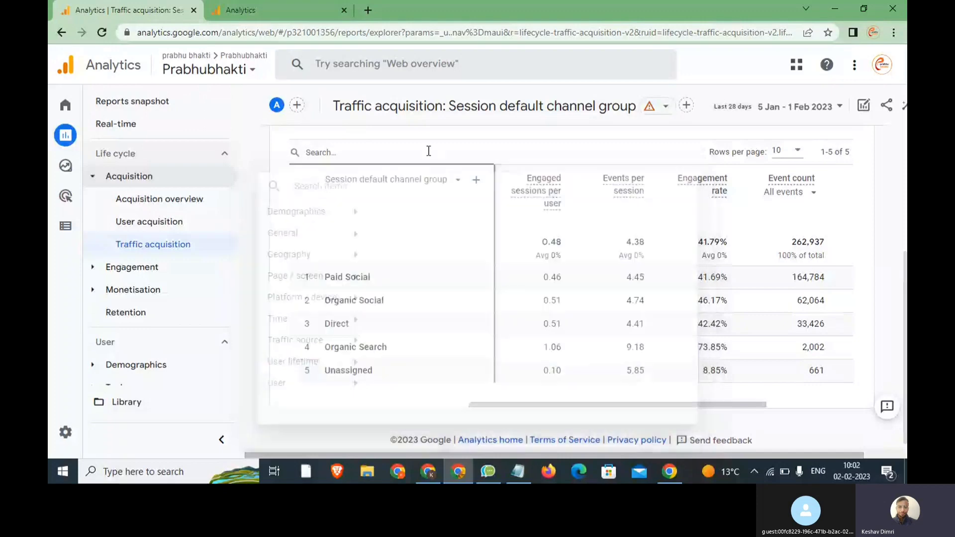
{"action": "left_click", "coordinate": [477, 184]}
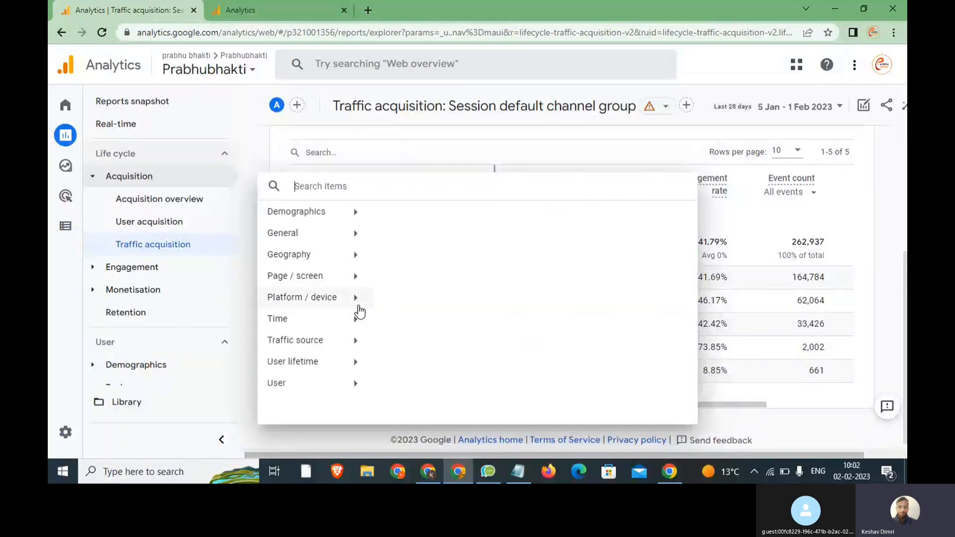
{"action": "left_click", "coordinate": [354, 217]}
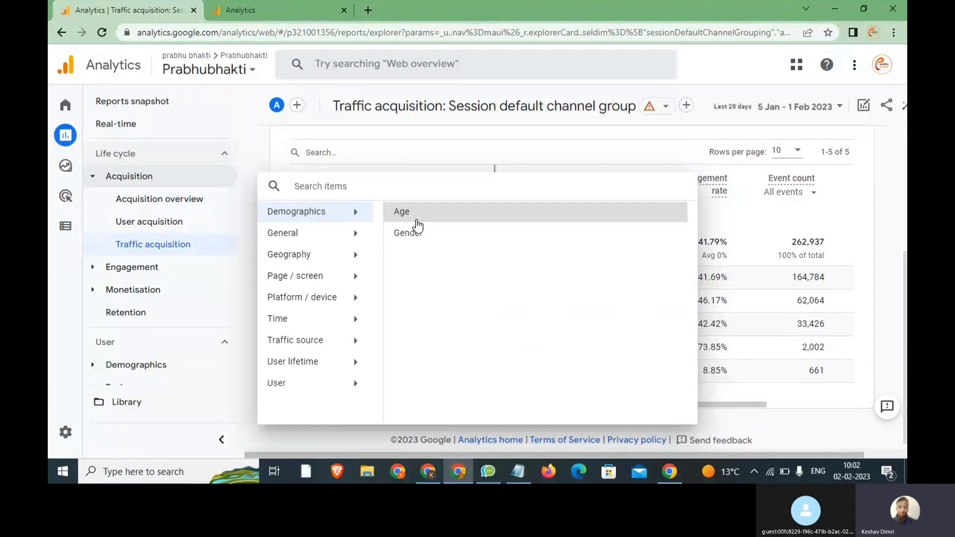
{"action": "left_click", "coordinate": [416, 223]}
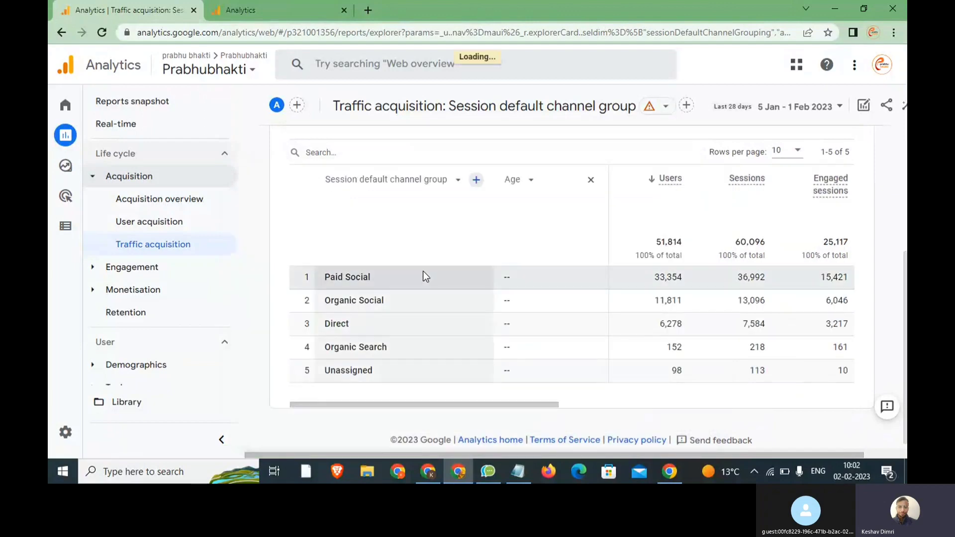
{"action": "left_click", "coordinate": [526, 183]}
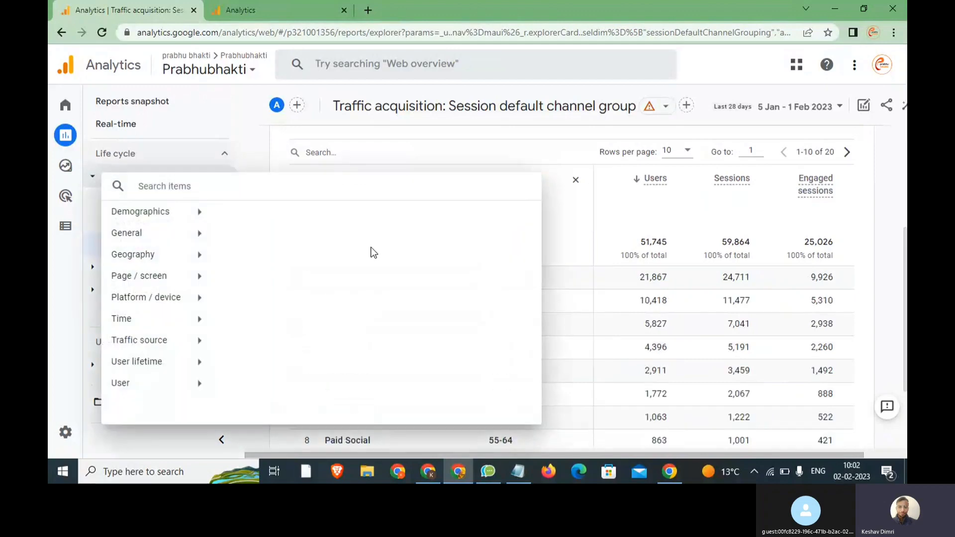
{"action": "left_click", "coordinate": [576, 182]}
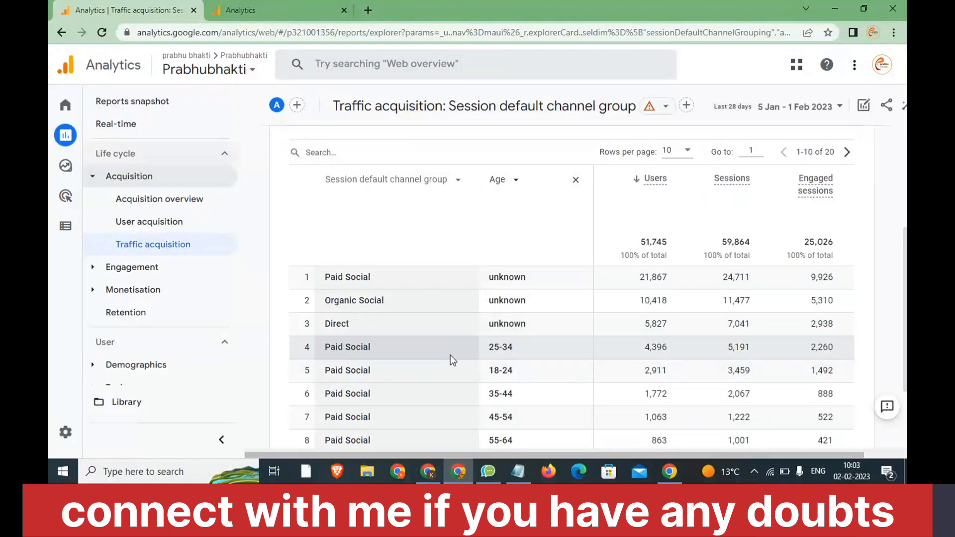
- Examine the age breakdown, highlighting users and sessions in the 25-34 rows for Paid Social and Organic Social
{"action": "left_click_drag", "start_coordinate": [502, 348], "coordinate": [520, 348]}
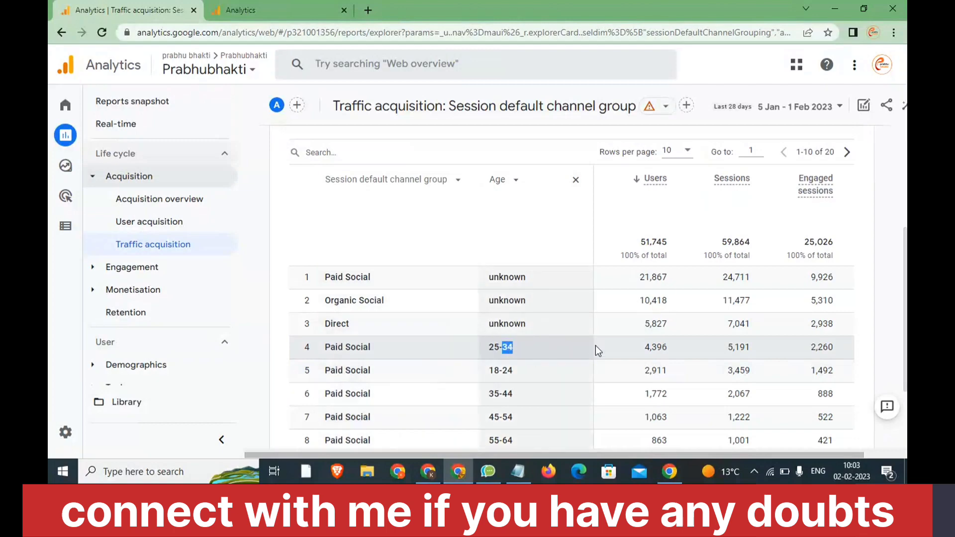
{"action": "left_click_drag", "start_coordinate": [644, 347], "coordinate": [766, 346]}
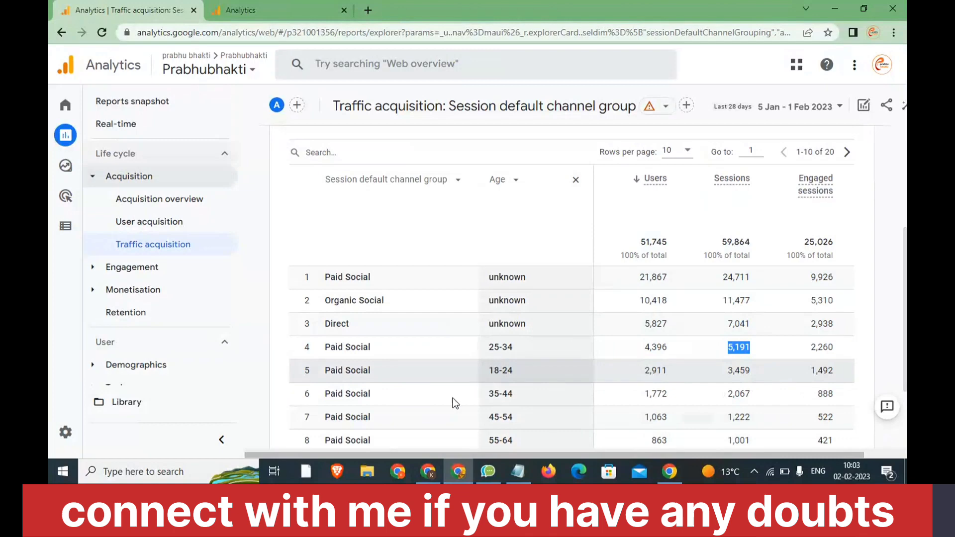
{"action": "scroll", "coordinate": [446, 400], "scroll_direction": "down", "scroll_amount": 2}
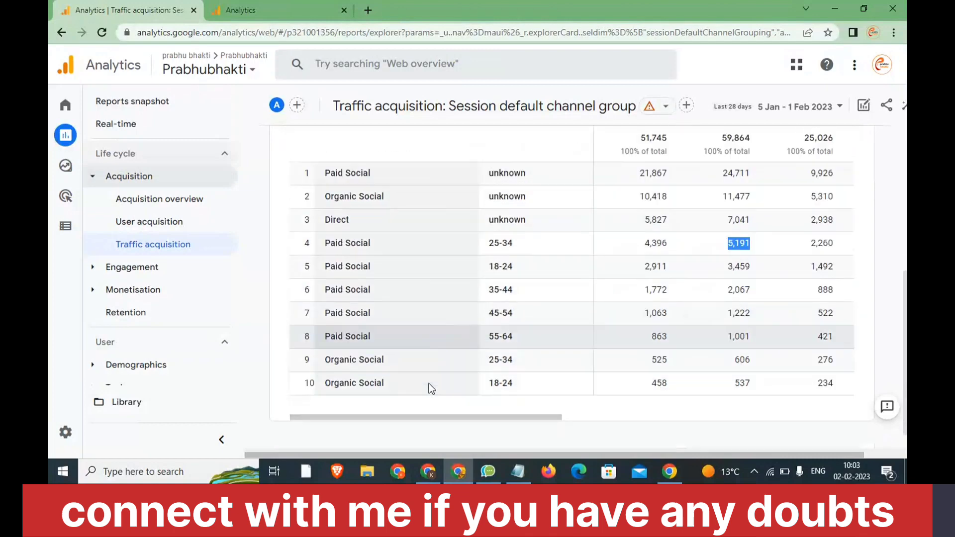
{"action": "left_click", "coordinate": [486, 340]}
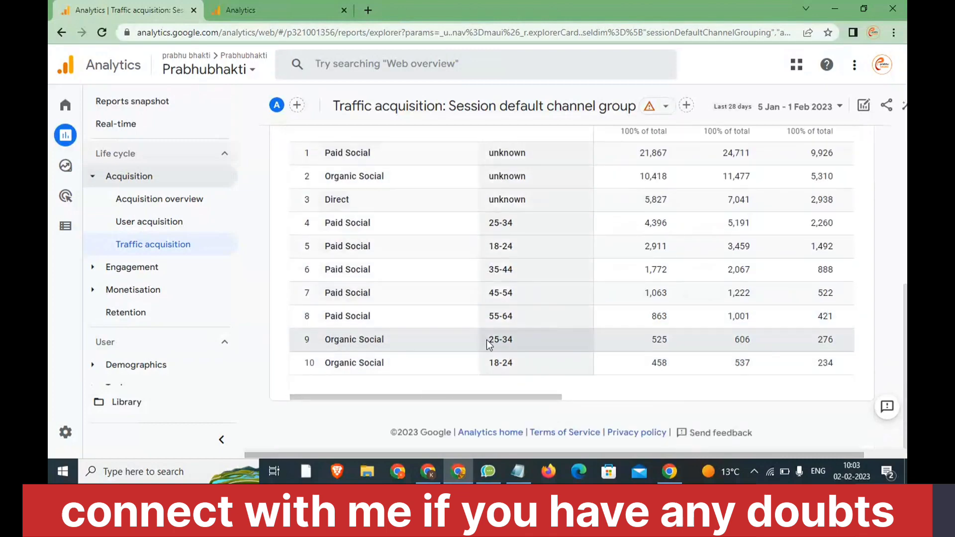
{"action": "double_click", "coordinate": [659, 340]}
{"action": "left_click", "coordinate": [751, 339]}
{"action": "left_click_drag", "start_coordinate": [751, 338], "coordinate": [740, 340]}
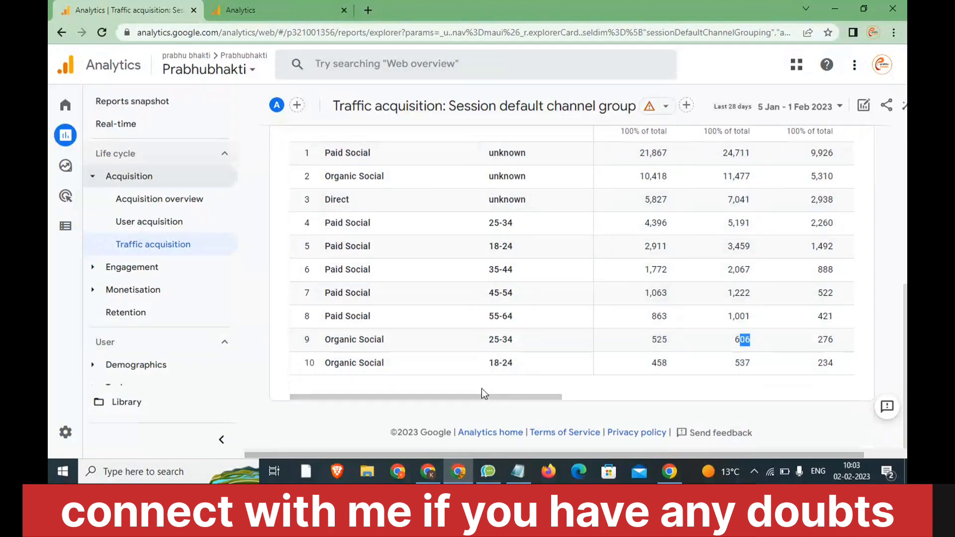
{"action": "scroll", "coordinate": [481, 389], "scroll_direction": "up", "scroll_amount": 4}
{"action": "scroll", "coordinate": [510, 388], "scroll_direction": "down", "scroll_amount": 4}
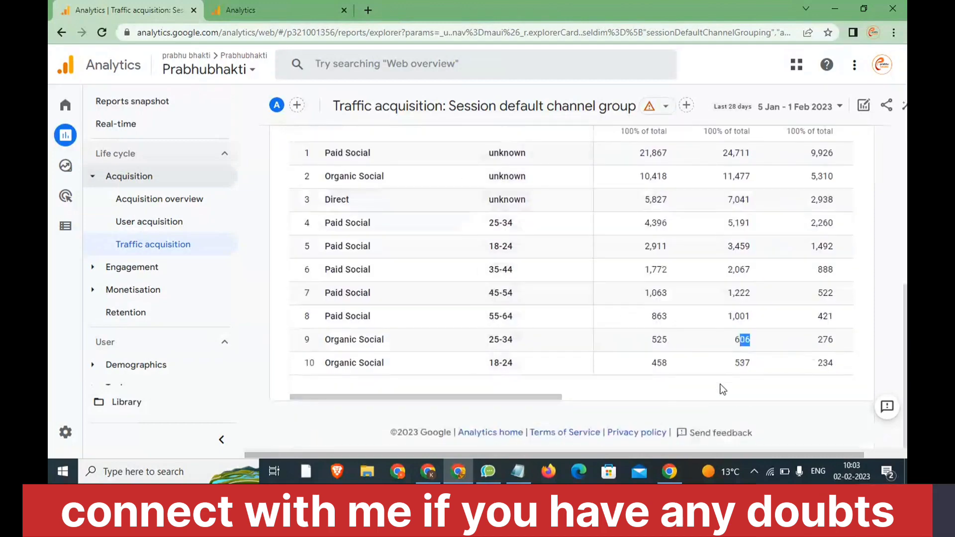
- Check the available rows-per-page options of the Traffic acquisition table
{"action": "scroll", "coordinate": [723, 386], "scroll_direction": "up", "scroll_amount": 6}
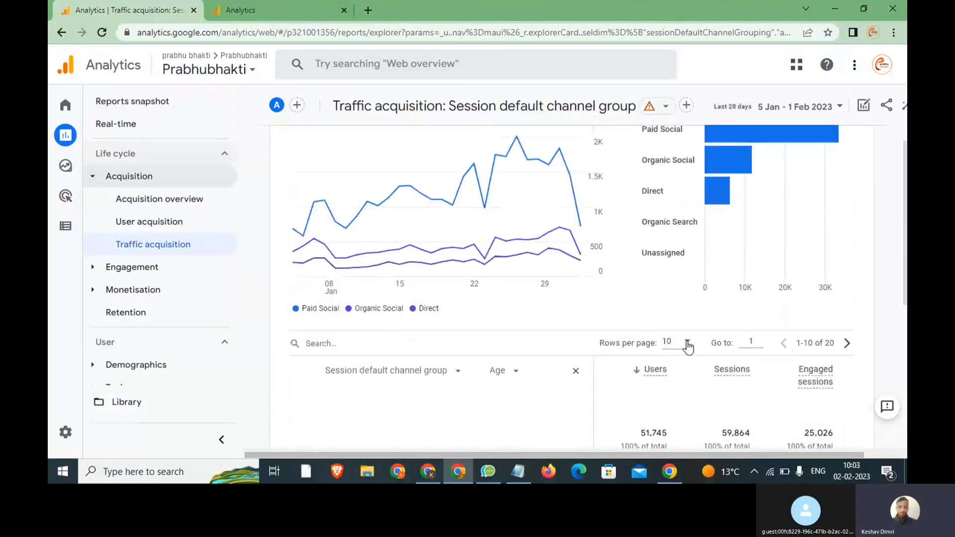
{"action": "left_click", "coordinate": [688, 343]}
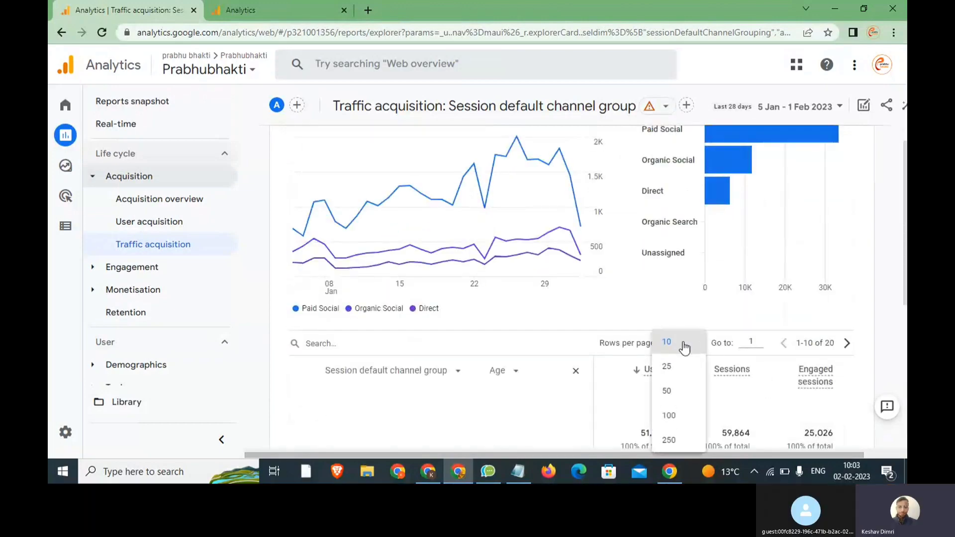
{"action": "left_click", "coordinate": [559, 350]}
- Replace the Age secondary dimension with Browser from the Platform / device dimensions
{"action": "scroll", "coordinate": [547, 324], "scroll_direction": "down", "scroll_amount": 3}
{"action": "left_click", "coordinate": [502, 246]}
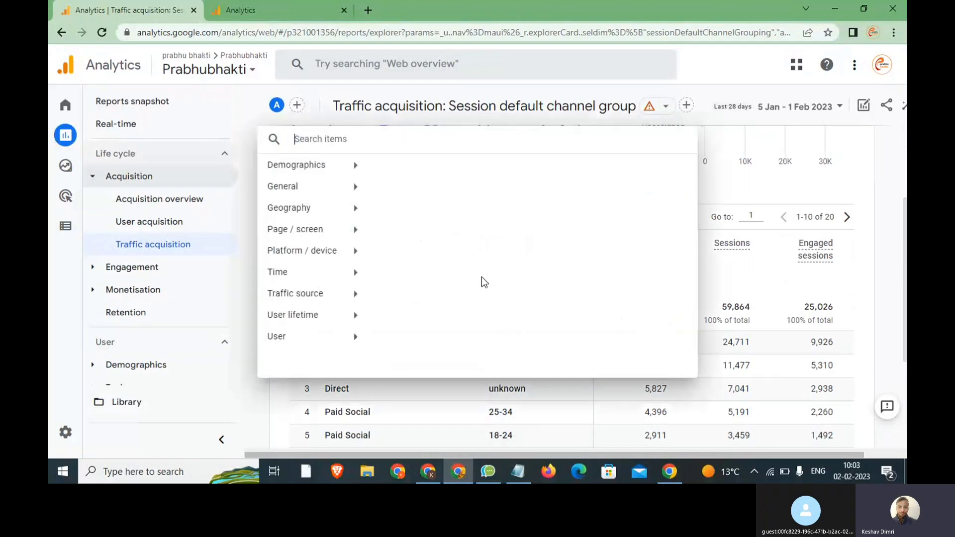
{"action": "left_click", "coordinate": [354, 281]}
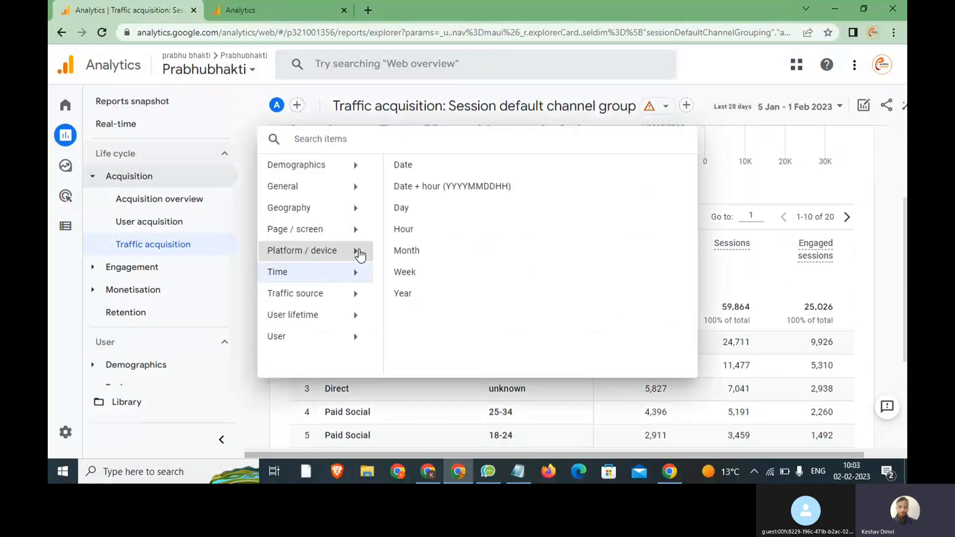
{"action": "left_click", "coordinate": [358, 253]}
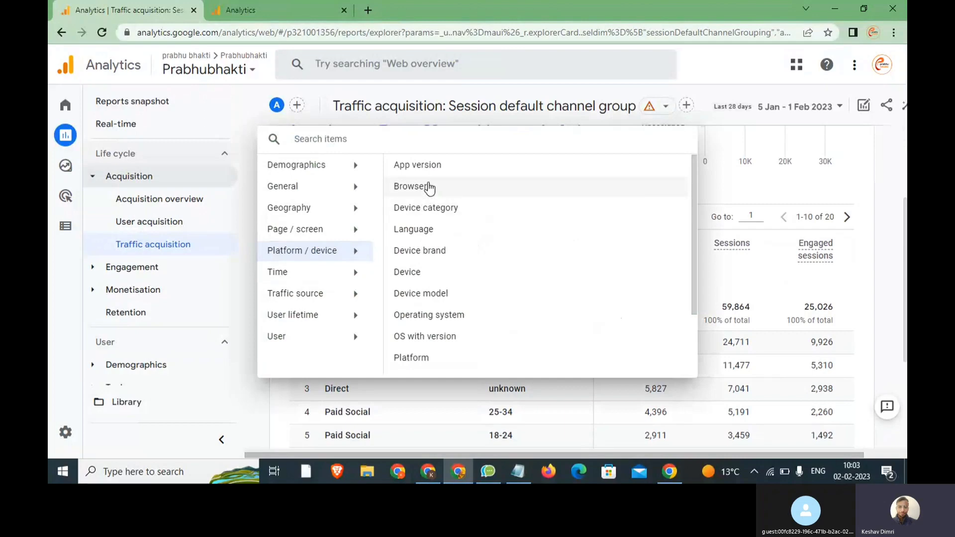
{"action": "left_click", "coordinate": [430, 188]}
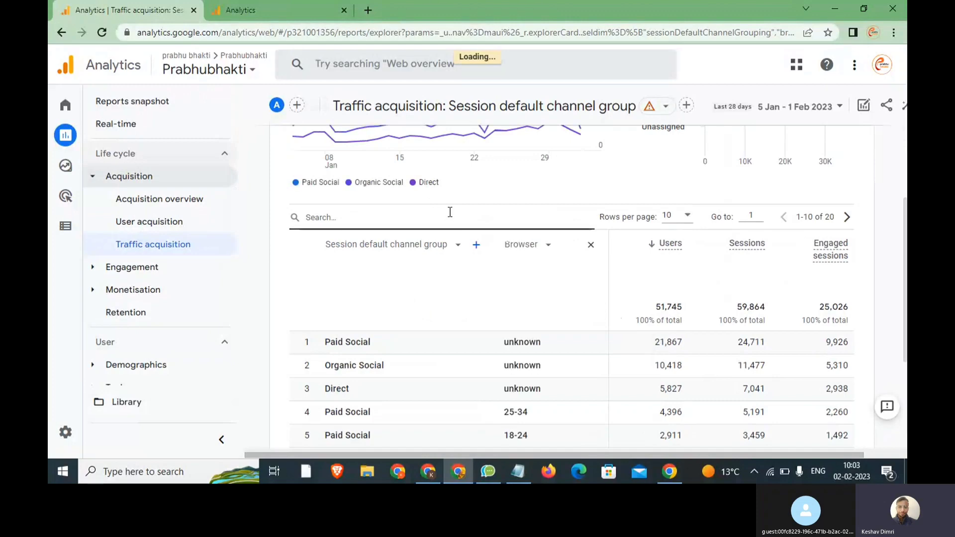
- Examine the browser breakdown, highlighting the Chrome and Safari (in-app) entries in the Paid Social rows
{"action": "scroll", "coordinate": [501, 258], "scroll_direction": "down", "scroll_amount": 4}
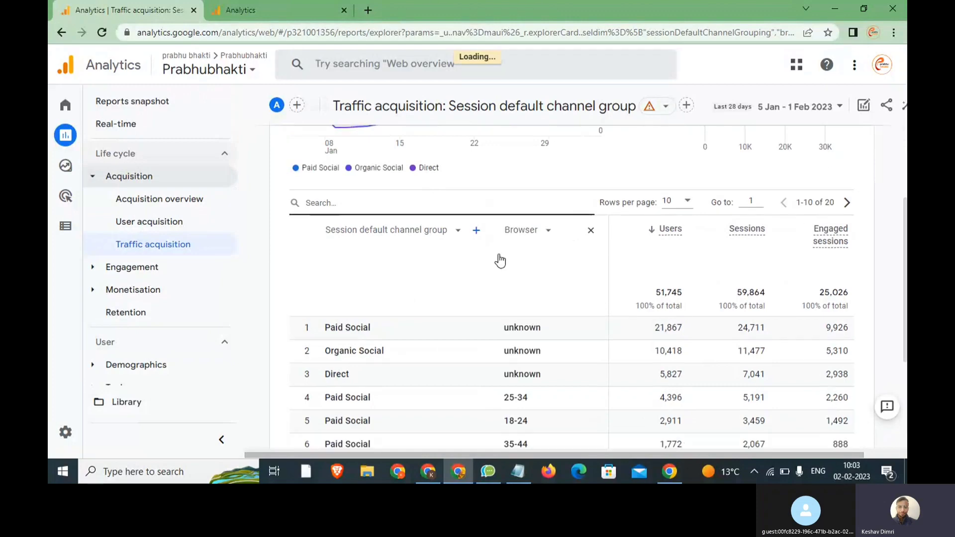
{"action": "scroll", "coordinate": [532, 276], "scroll_direction": "up", "scroll_amount": 3}
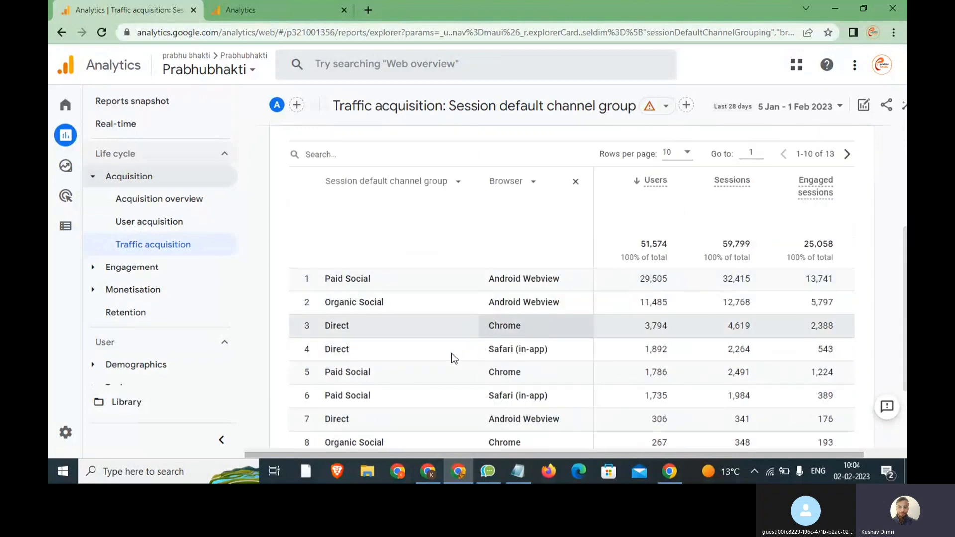
{"action": "left_click_drag", "start_coordinate": [521, 374], "coordinate": [500, 374]}
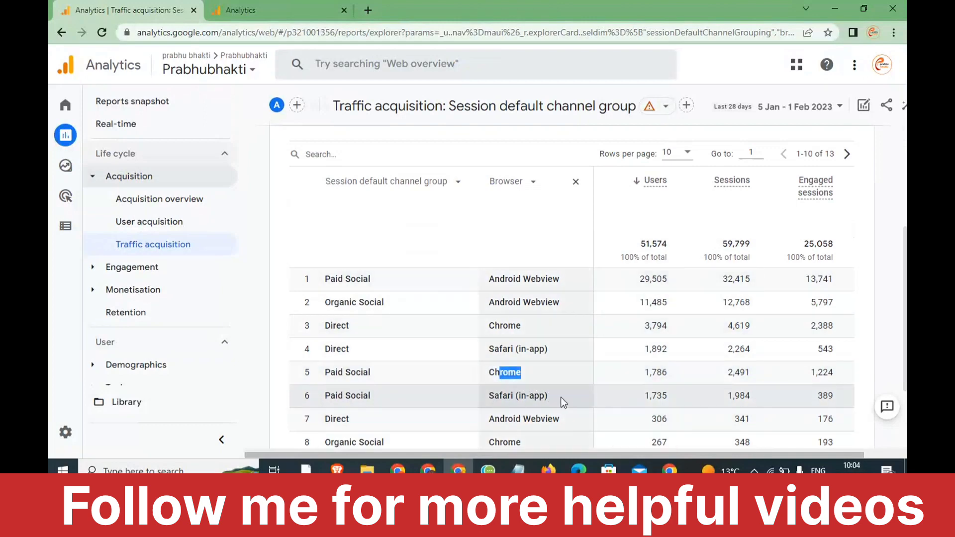
{"action": "left_click_drag", "start_coordinate": [560, 396], "coordinate": [499, 396]}
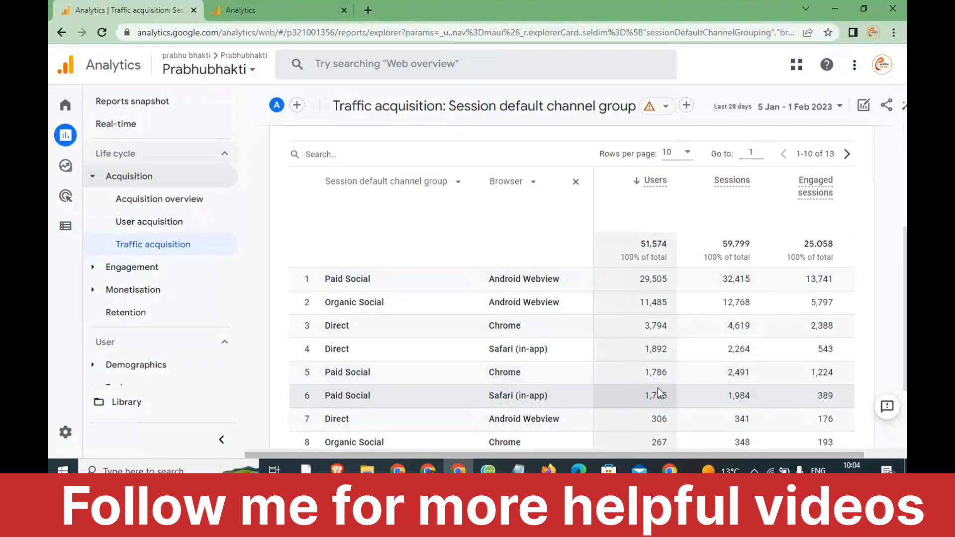
- Highlight the users figure for Paid Social on Safari (in-app) and check the available secondary dimension categories
{"action": "left_click_drag", "start_coordinate": [667, 396], "coordinate": [652, 397]}
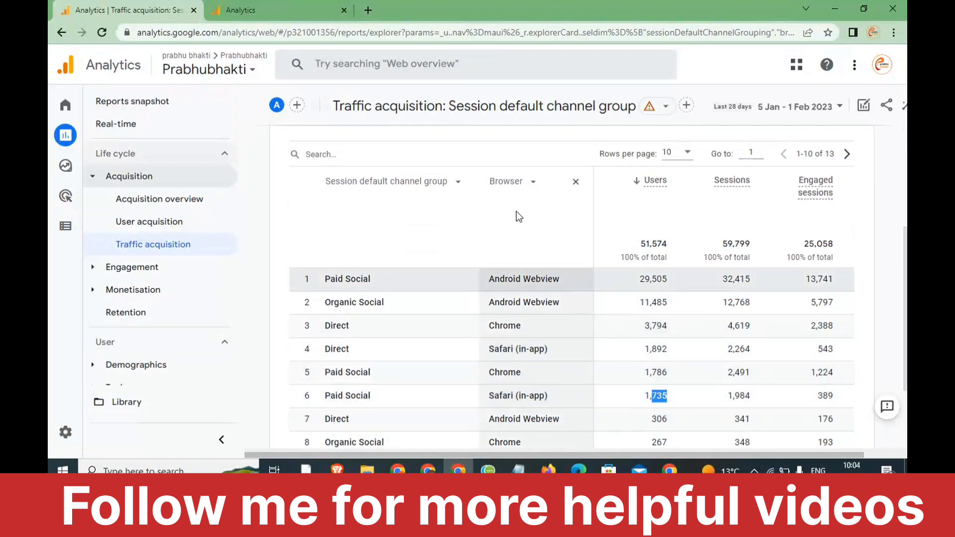
{"action": "left_click", "coordinate": [505, 185]}
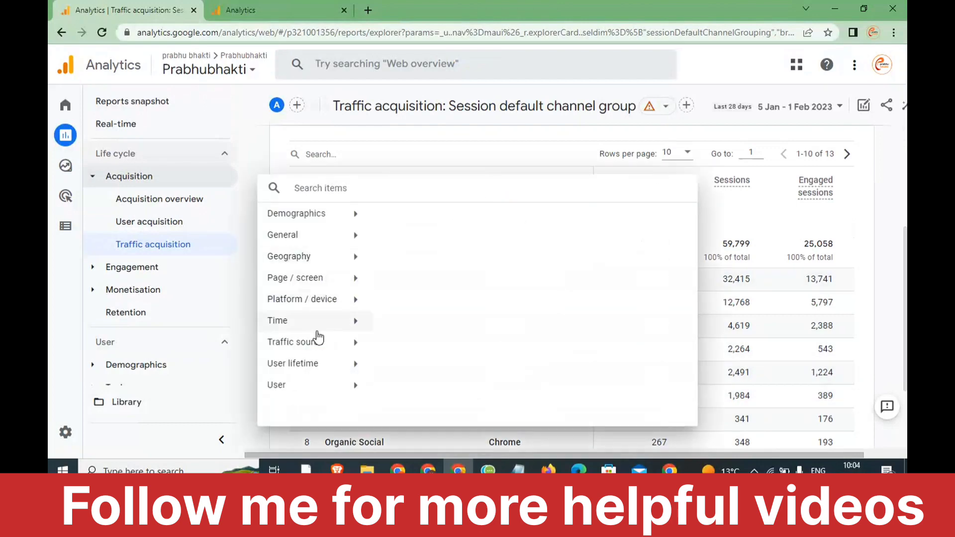
{"action": "left_click", "coordinate": [259, 169]}
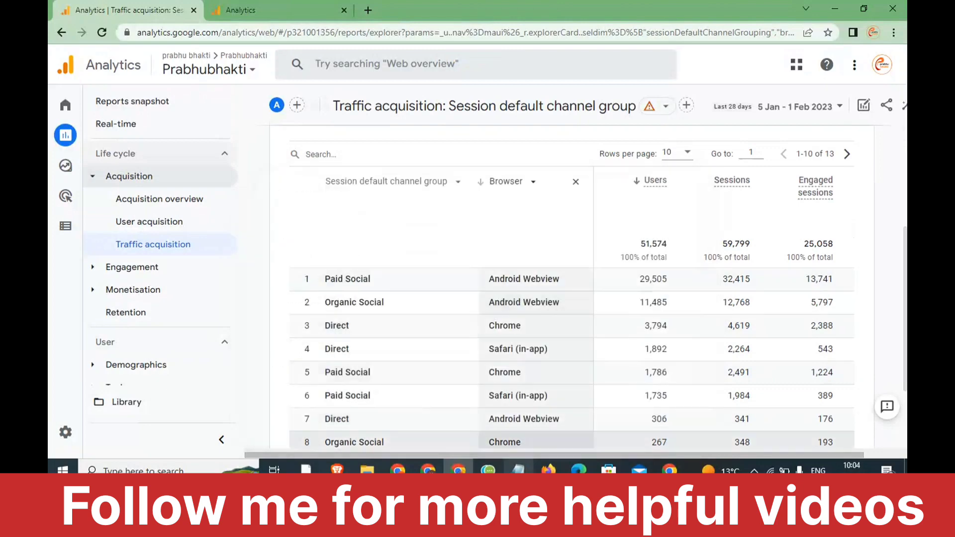
- Switch to Notepad and replace all existing notes with the heading "User ko kaha se aquire", followed by blank lines
{"action": "key", "text": "alt+Tab"}
{"action": "key", "text": "ctrl+a"}
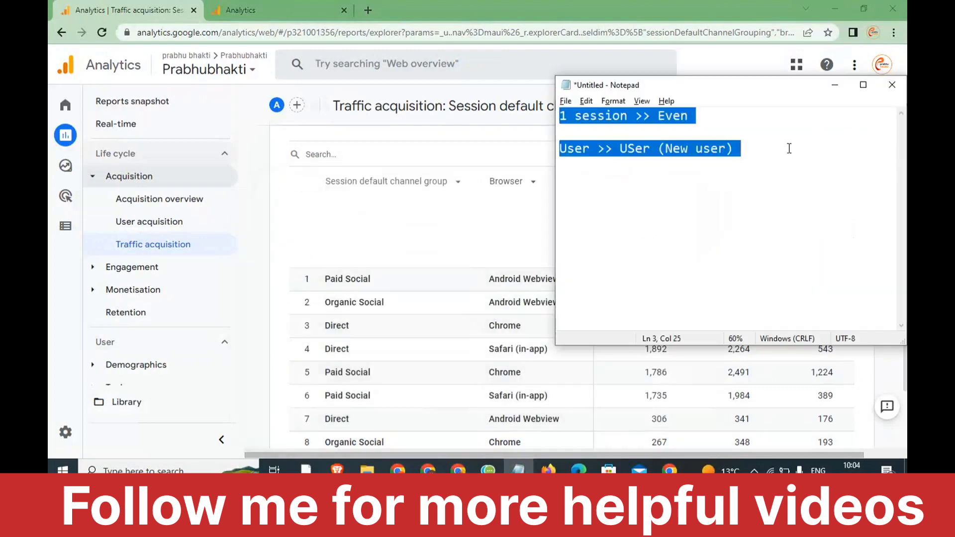
{"action": "type", "text": "User ko"}
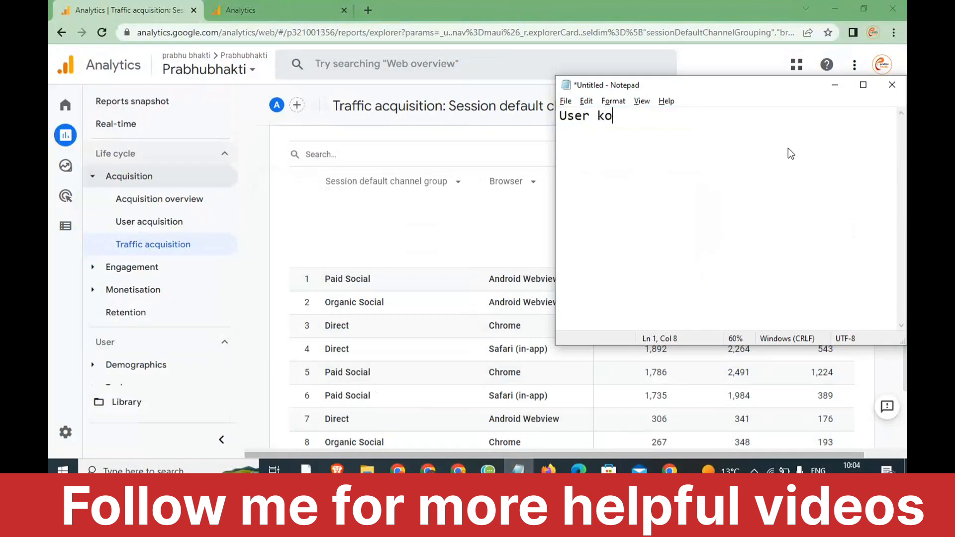
{"action": "type", "text": " kaha se aquire"}
{"action": "key", "text": "Return"}
{"action": "key", "text": "Return"}
{"action": "key", "text": "Return"}
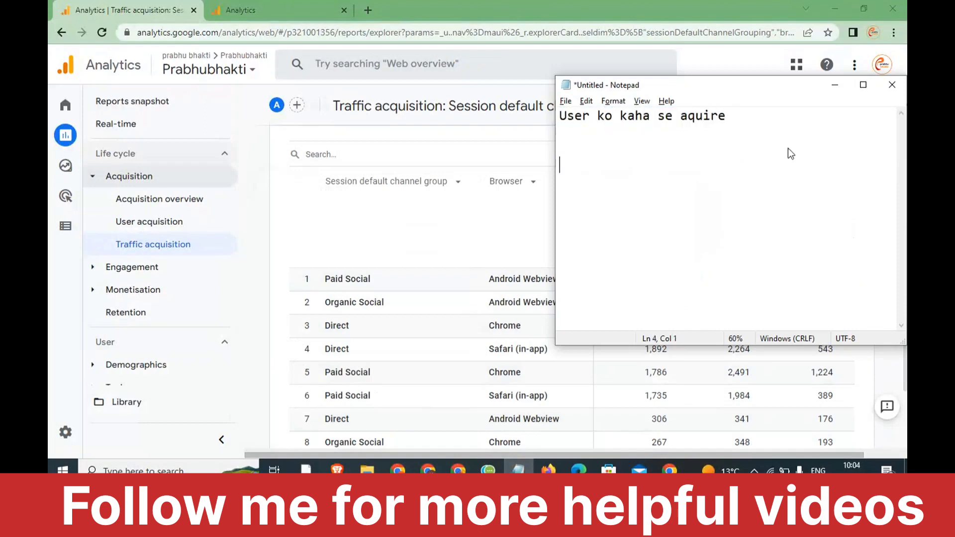
- Add the note lines "first", "user acquisation" and "traffic >>> Sessions" below the heading, with a blank line after "first"
{"action": "type", "text": "first"}
{"action": "key", "text": "Return"}
{"action": "key", "text": "Return"}
{"action": "type", "text": "user "}
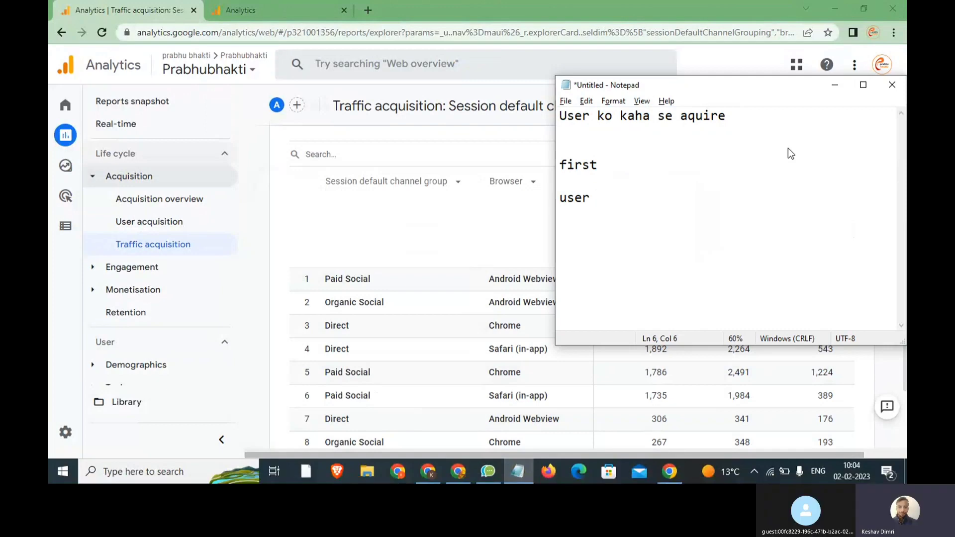
{"action": "type", "text": "acquisation"}
{"action": "key", "text": "Return"}
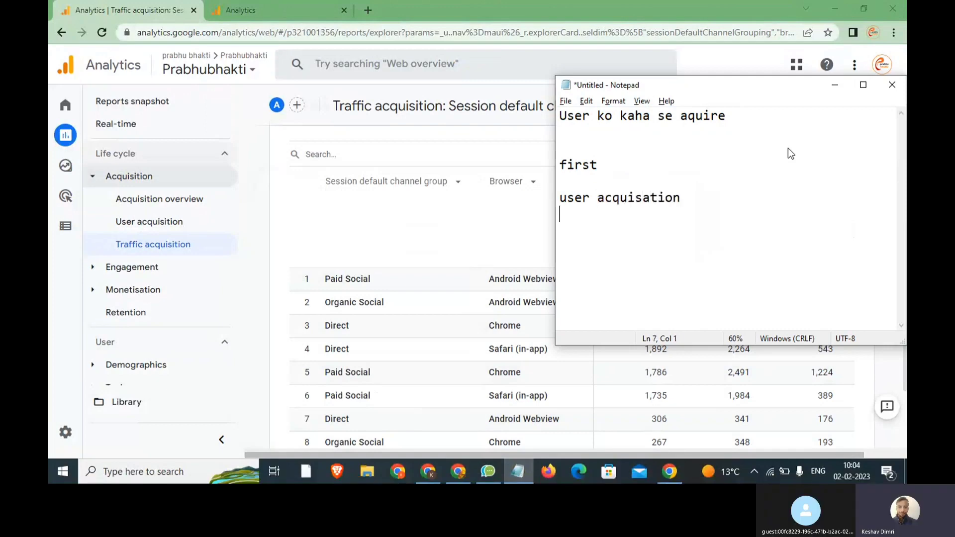
{"action": "type", "text": "traffic"}
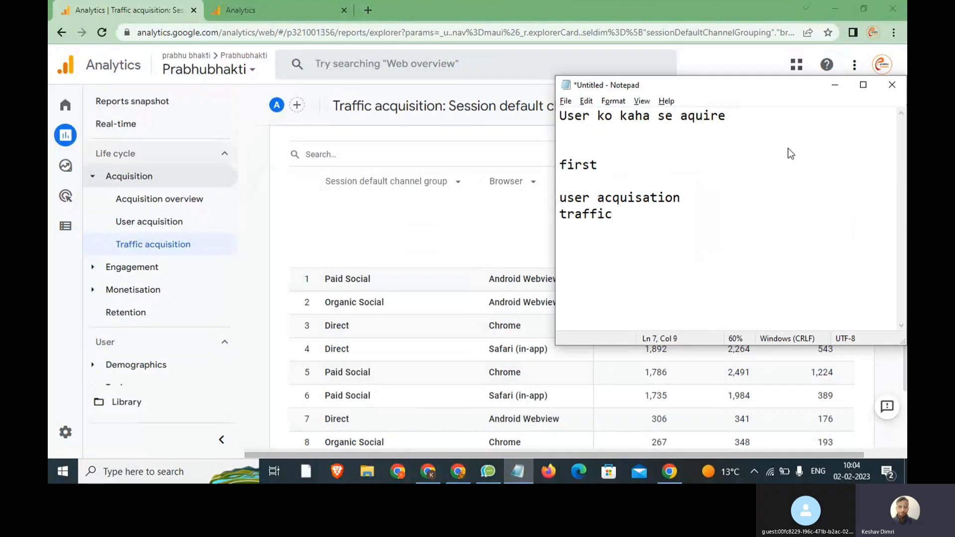
{"action": "type", "text": " >>> Sessions"}
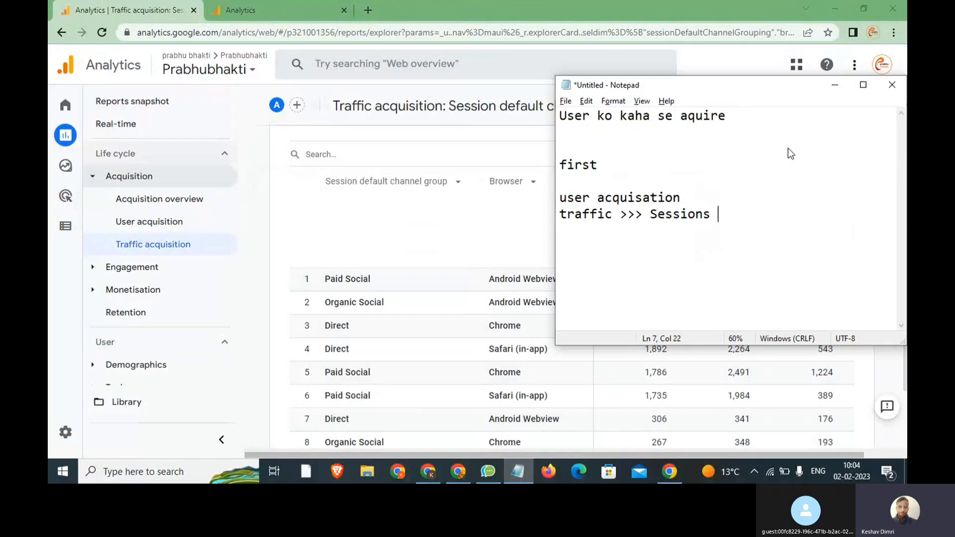
- Highlight the user acquisition and traffic note lines, and the three Today's Class bullets in the Classes document in Google Docs
{"action": "left_click_drag", "start_coordinate": [774, 220], "coordinate": [557, 203]}
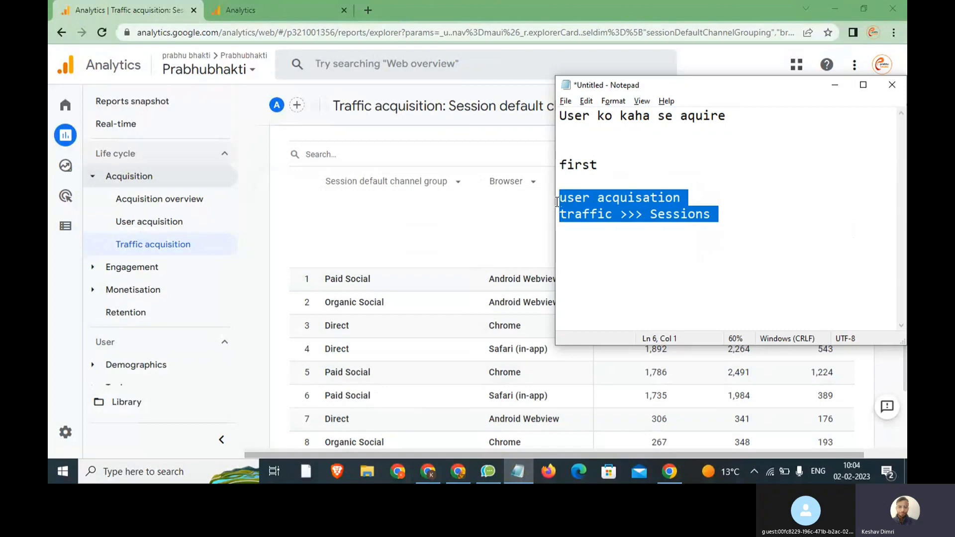
{"action": "left_click_drag", "start_coordinate": [725, 220], "coordinate": [546, 198]}
{"action": "left_click", "coordinate": [440, 480]}
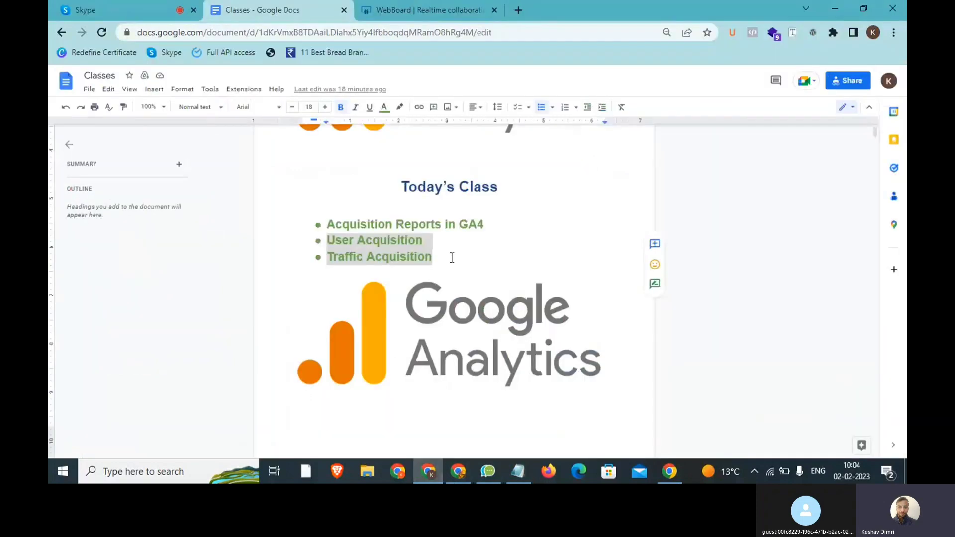
{"action": "left_click_drag", "start_coordinate": [451, 258], "coordinate": [309, 202]}
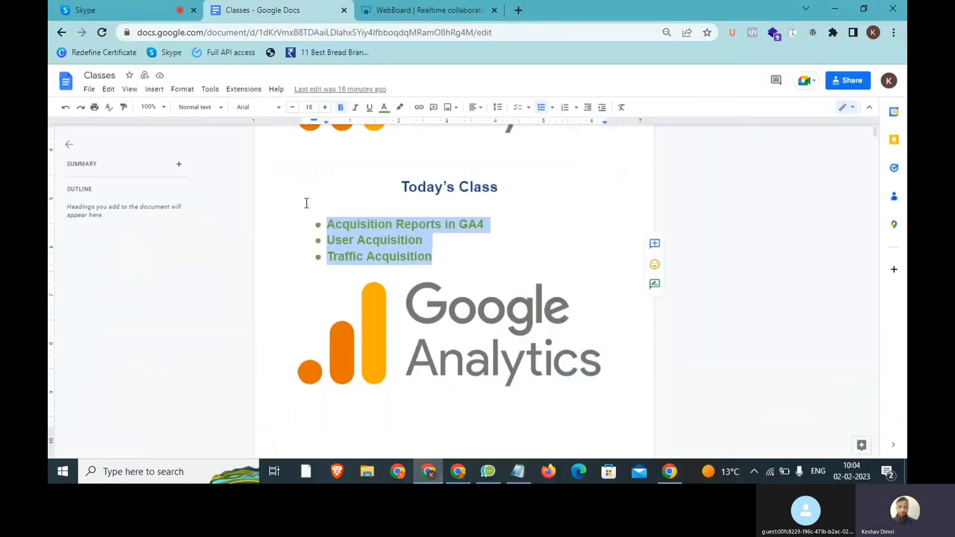